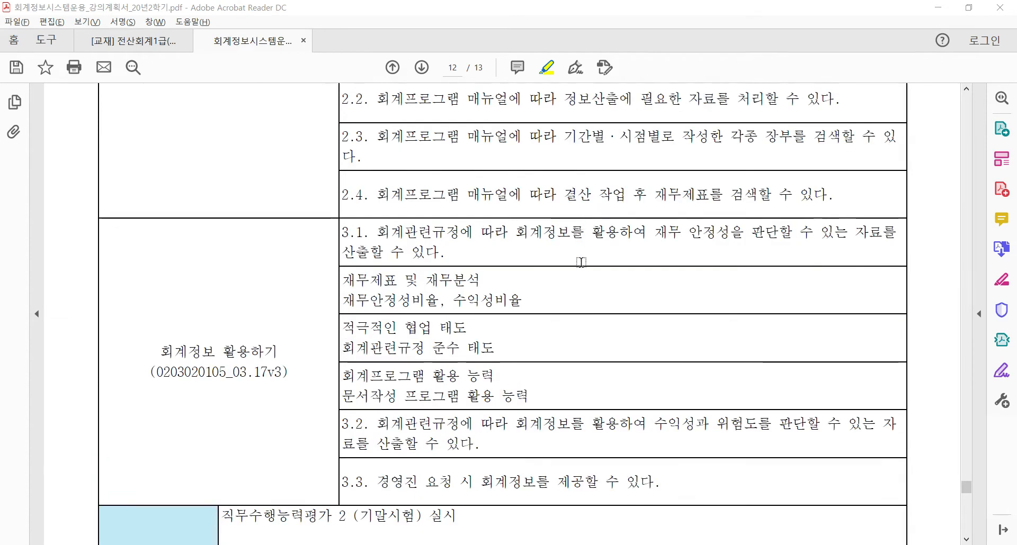
scroll(591, 272, "up", 10)
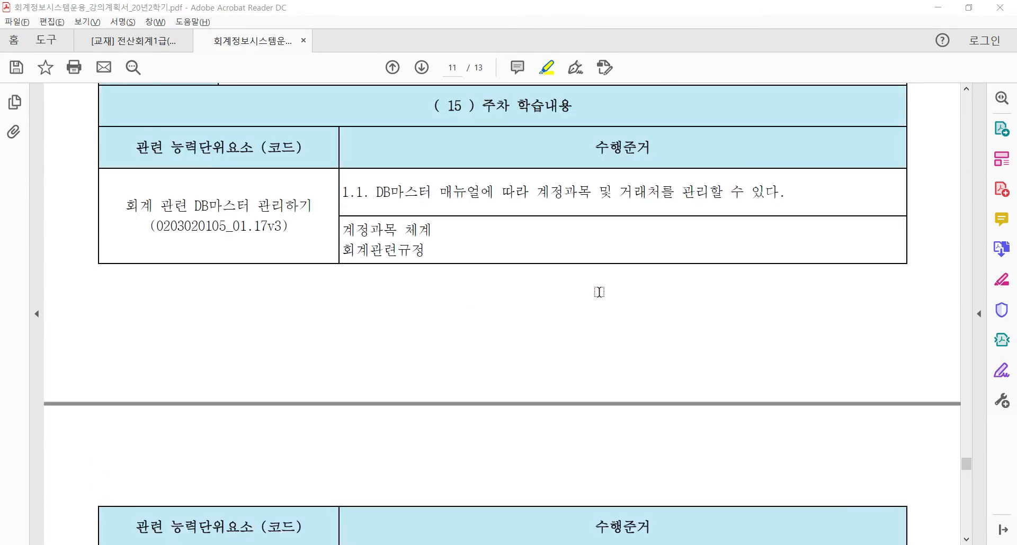
scroll(603, 294, "down", 10)
scroll(607, 323, "down", 6)
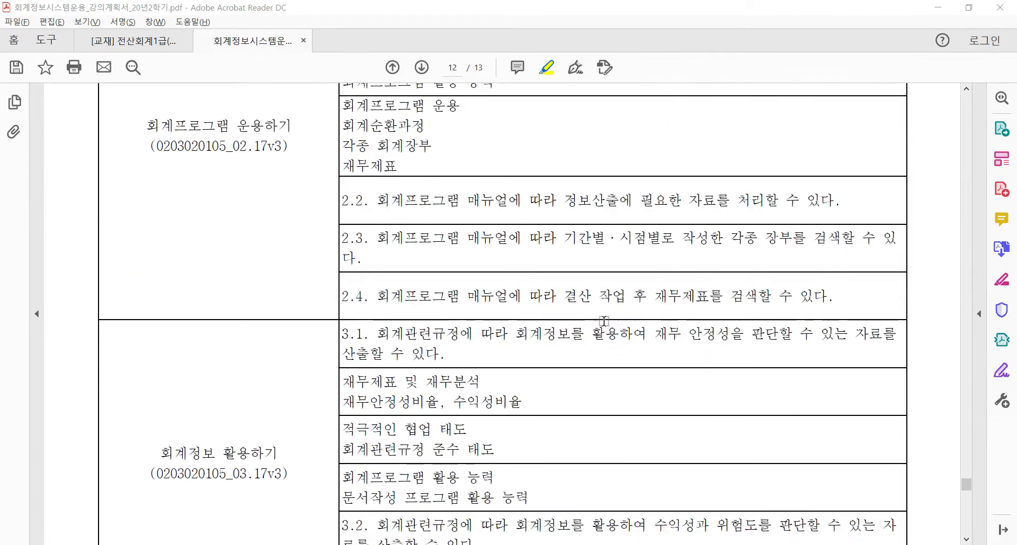
scroll(311, 390, "down", 4)
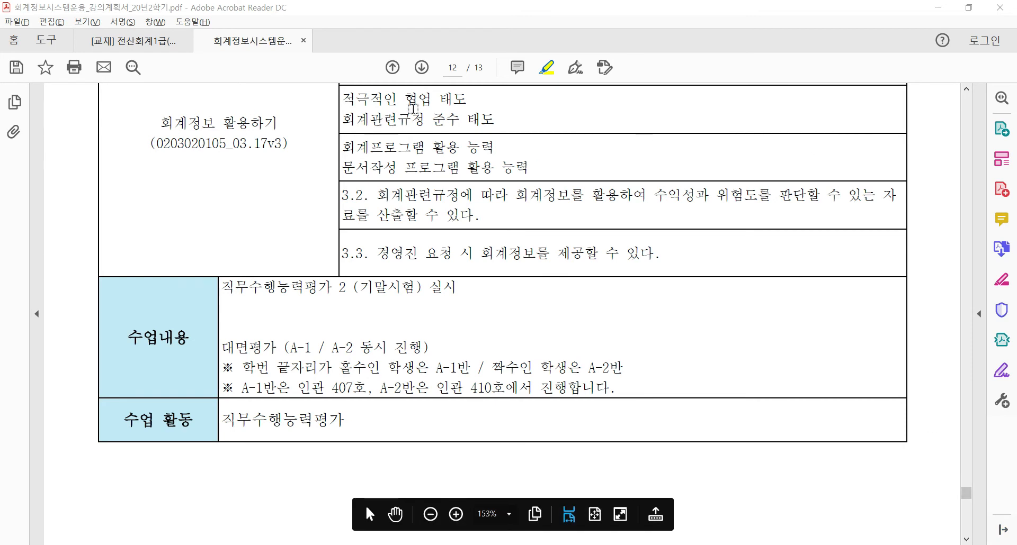
- Highlight the week 14 lesson items 장부관리 구성화면의 이해, 장부조회 실습 and 주요 재무비율 산출 실습 in the syllabus
left_click(393, 68)
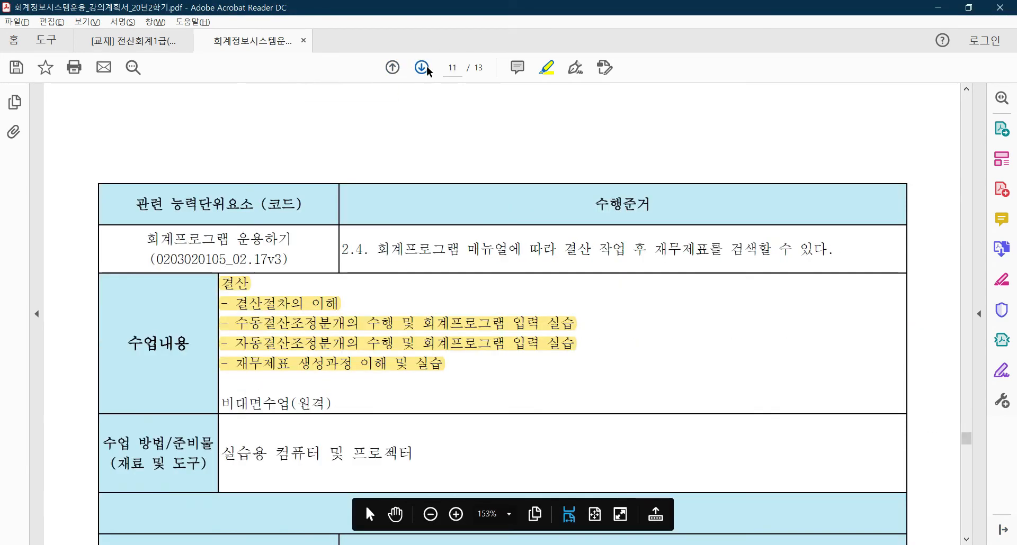
scroll(487, 259, "down", 2)
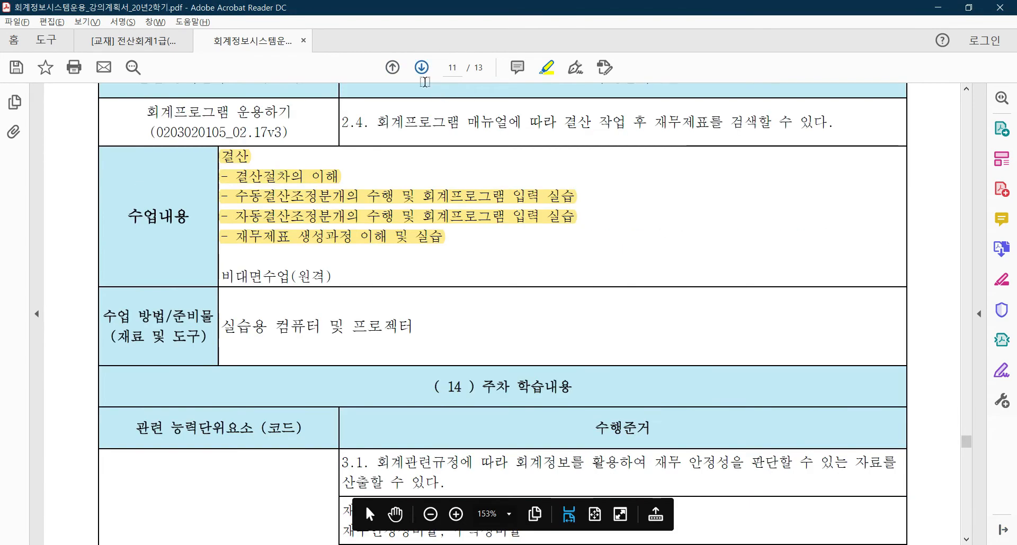
scroll(258, 189, "down", 10)
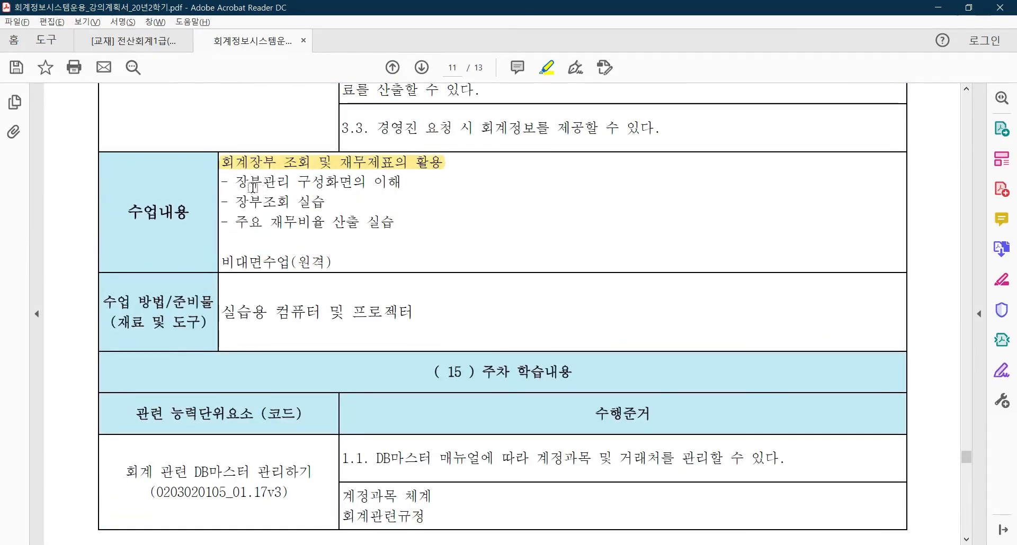
left_click_drag(234, 181, 399, 183)
left_click_drag(236, 202, 326, 203)
left_click_drag(241, 222, 395, 222)
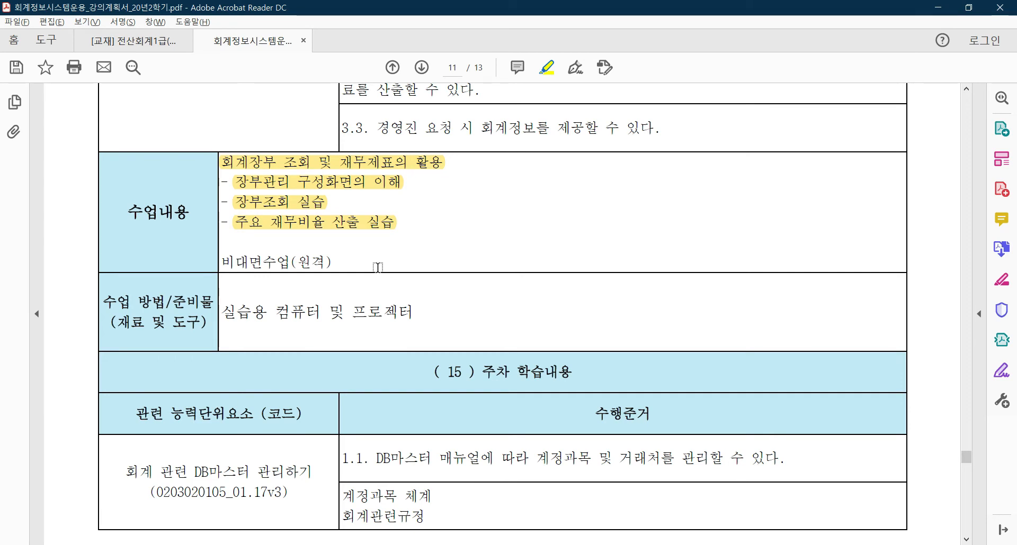
- Switch to the 전산회계1급 textbook and examine the Chapter 06 장부조회 introduction and its 장부관리 구성 화면 illustration
left_click(130, 48)
scroll(367, 318, "down", 5)
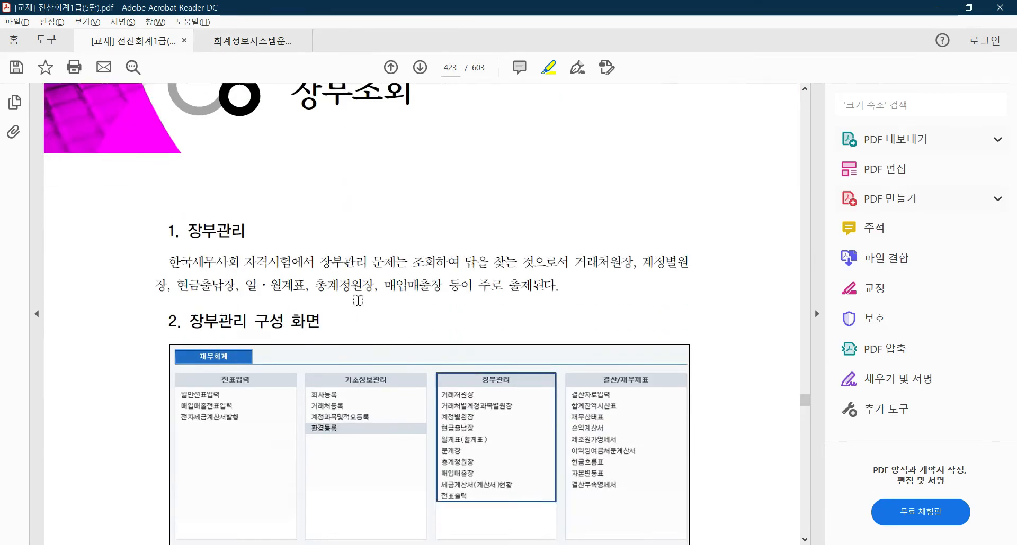
scroll(367, 317, "up", 4)
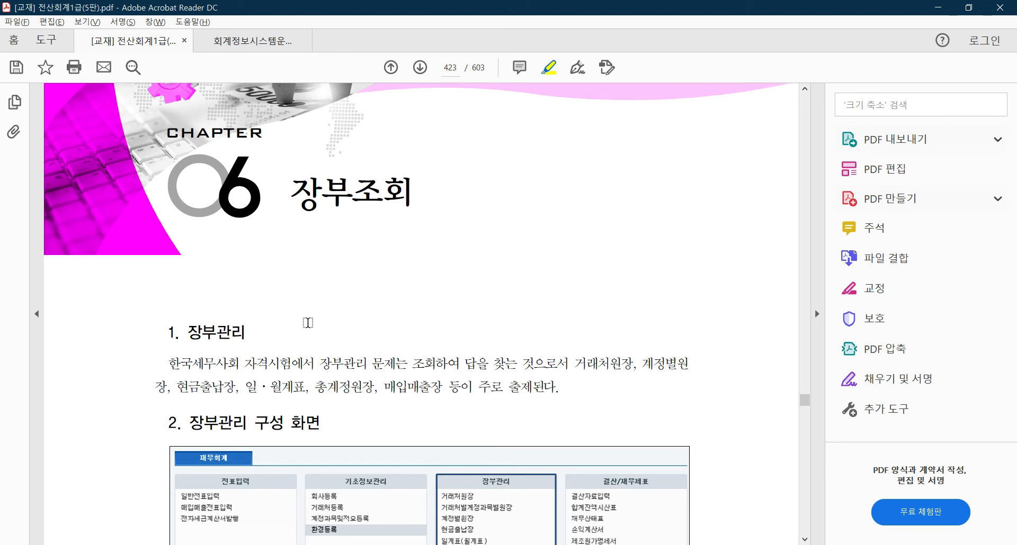
scroll(307, 323, "down", 1)
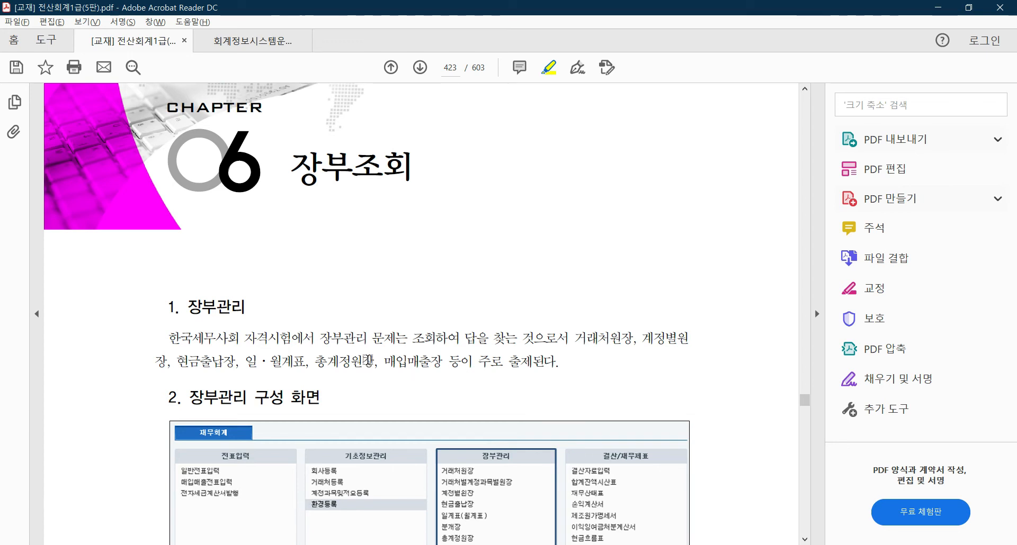
scroll(456, 398, "down", 3)
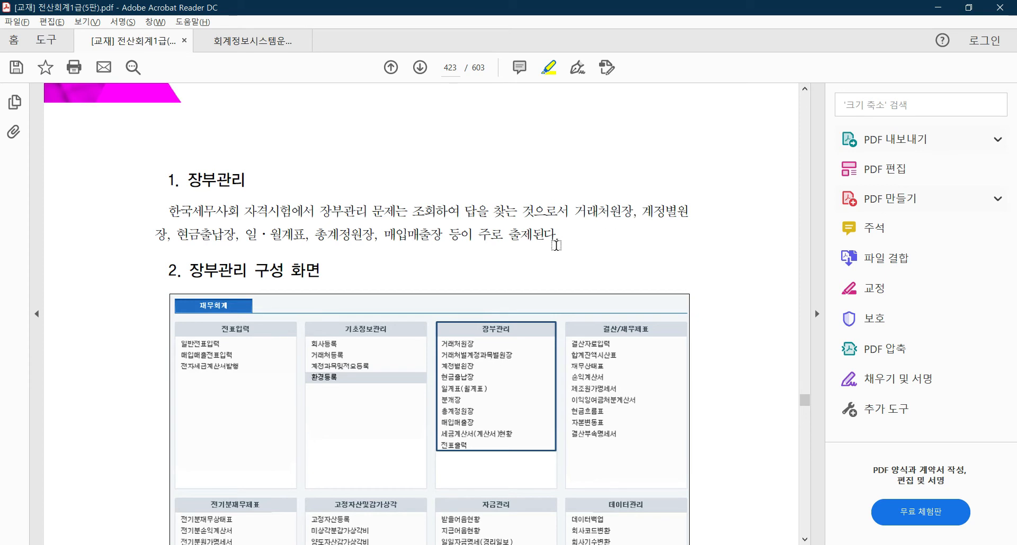
scroll(304, 339, "down", 4)
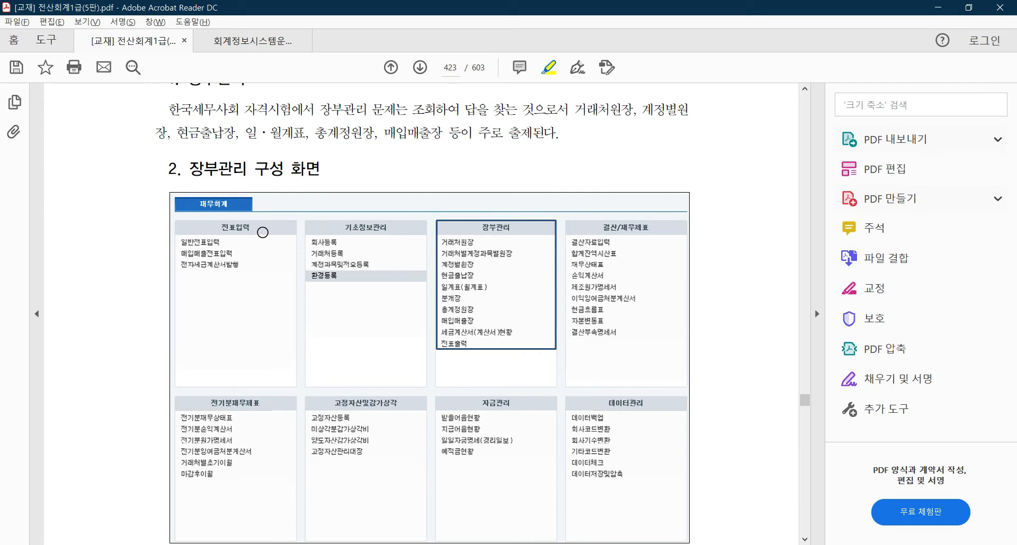
left_click(211, 204)
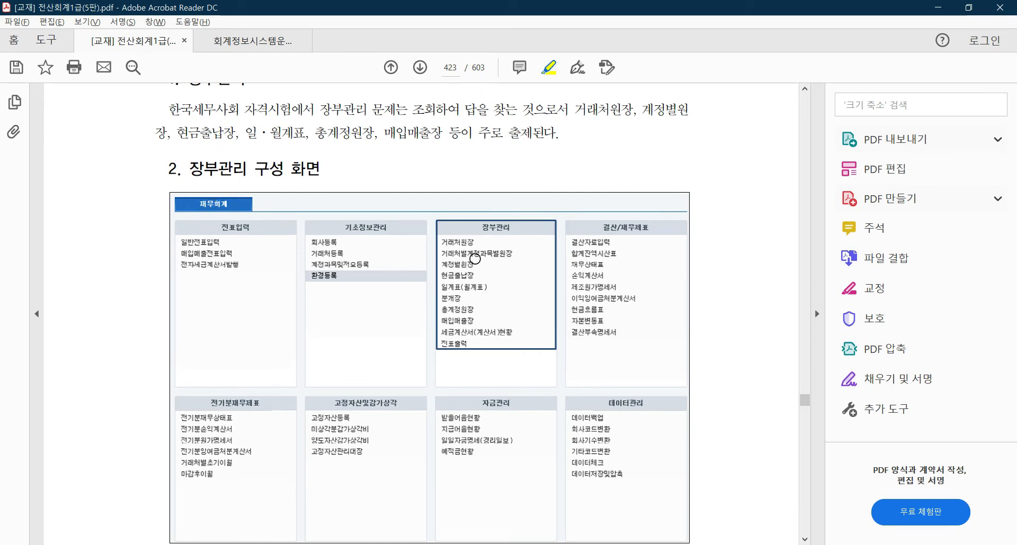
left_click(493, 239)
left_click(474, 270)
scroll(478, 348, "down", 3)
scroll(434, 348, "down", 2)
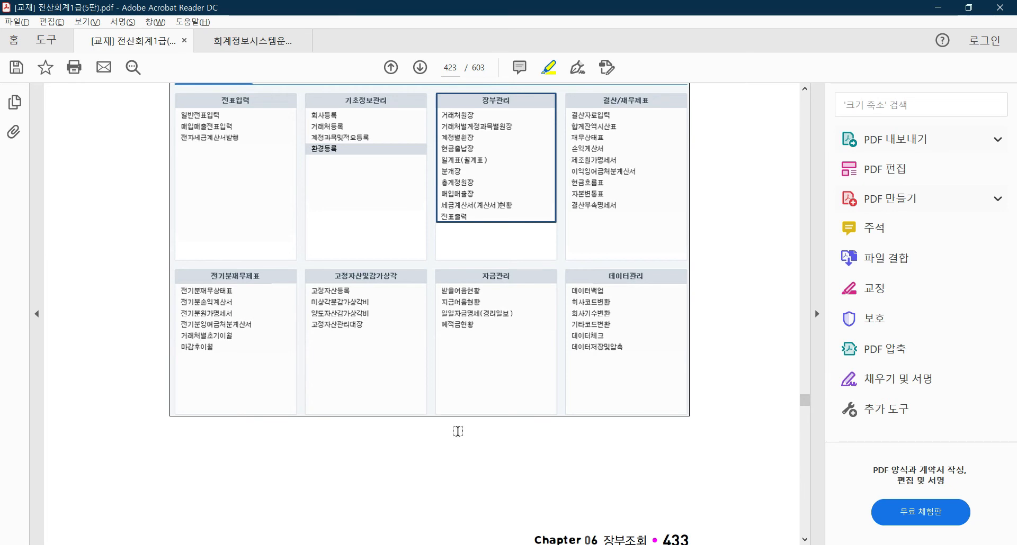
scroll(455, 429, "down", 3)
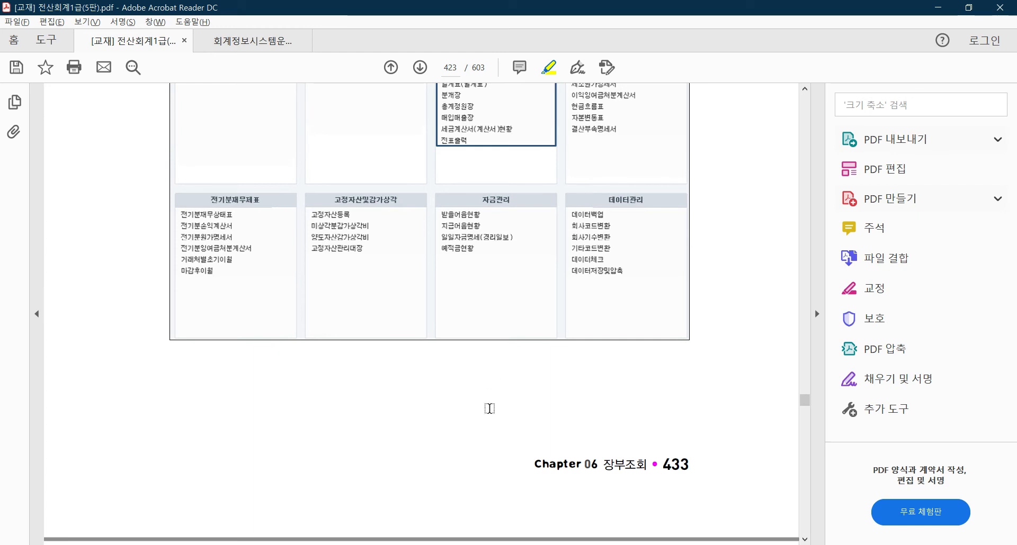
- Highlight the heading (1) 거래처원장, the words 전산 and 매출채권 through 입력해야 한다, and the term 거래처원장 in that section's first paragraph
scroll(474, 442, "down", 8)
scroll(472, 450, "down", 2)
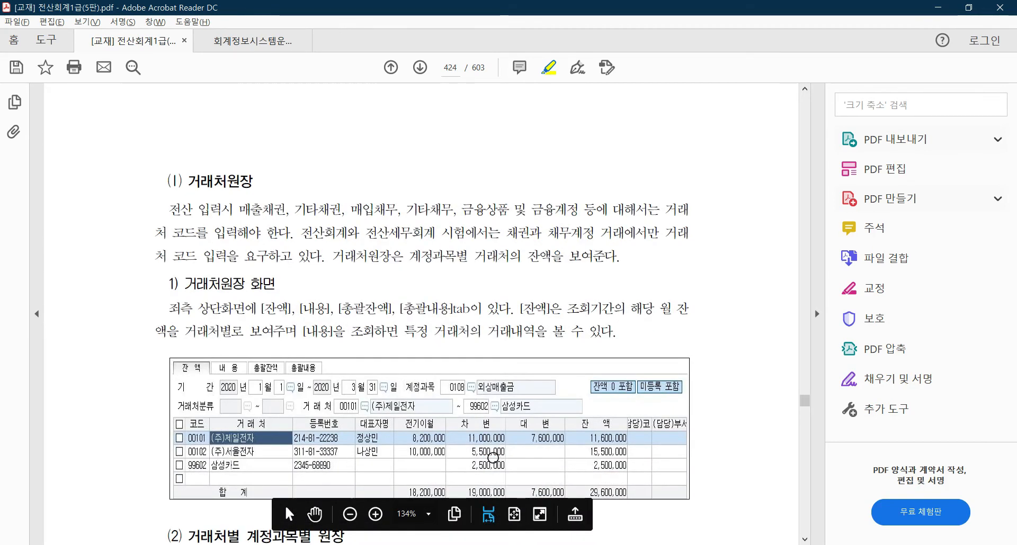
left_click_drag(165, 183, 266, 197)
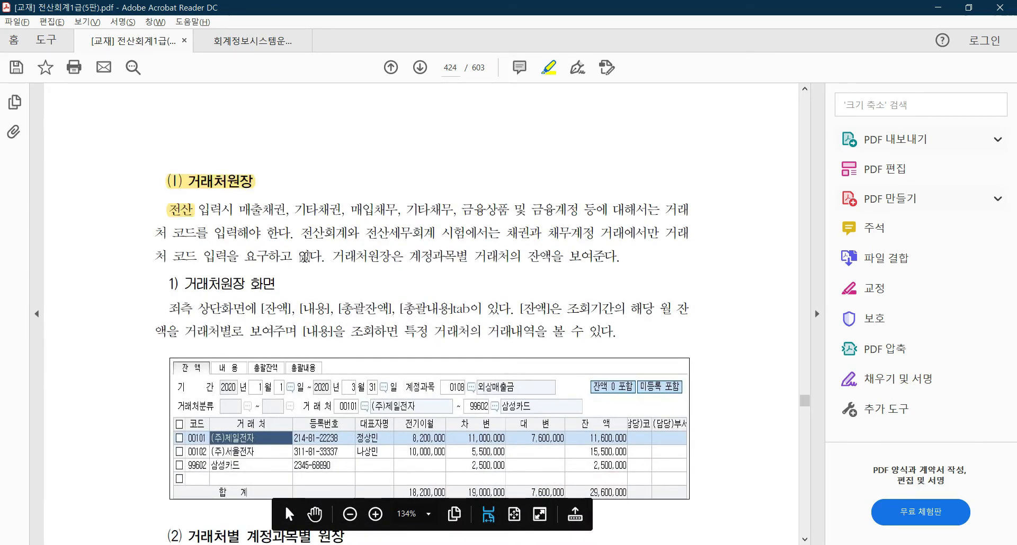
scroll(263, 198, "down", 1)
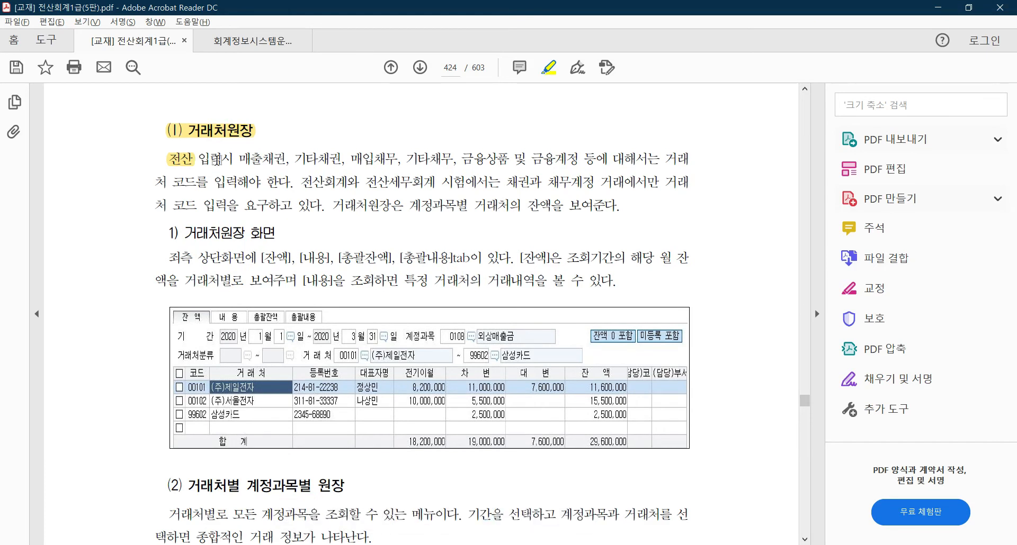
left_click_drag(237, 160, 666, 168)
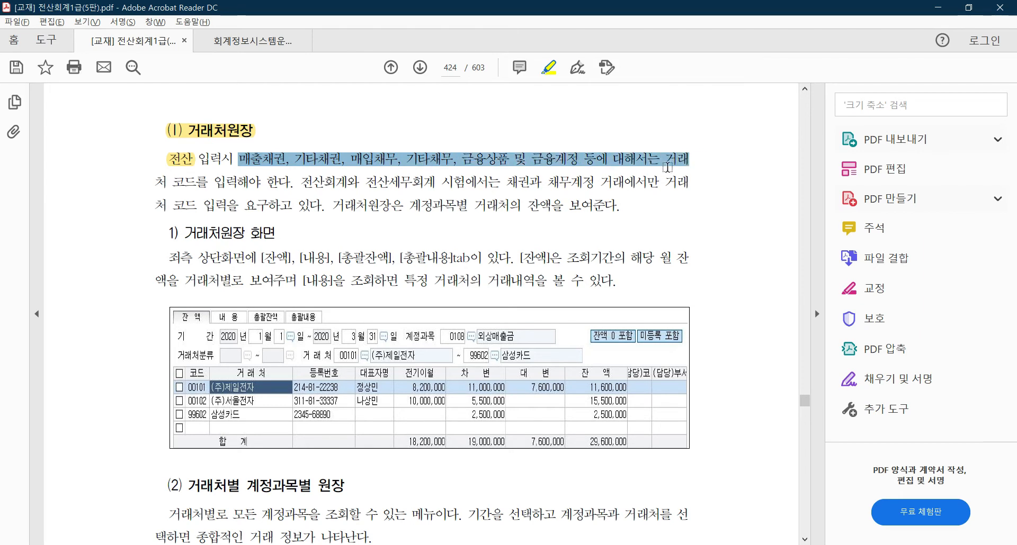
left_click_drag(667, 168, 289, 183)
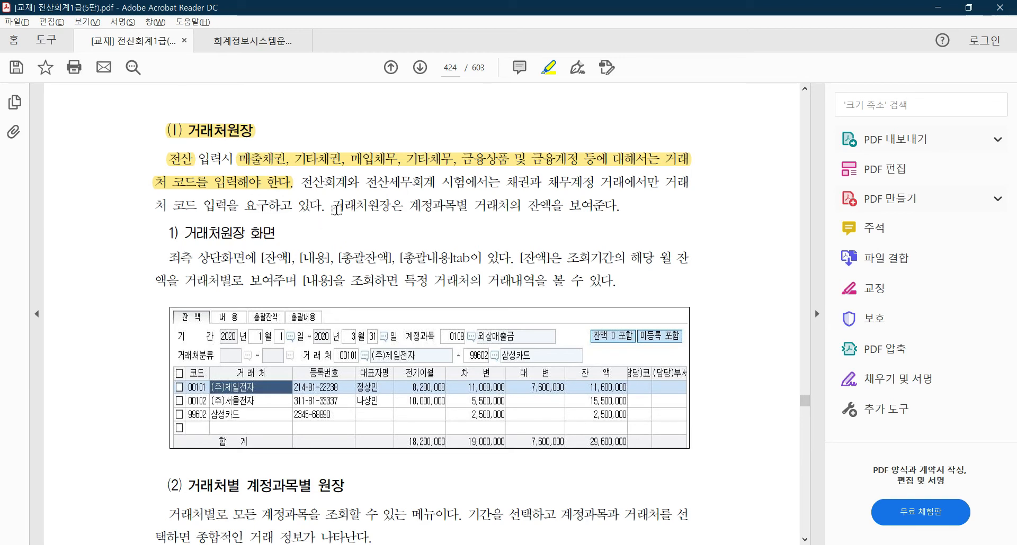
left_click_drag(332, 205, 392, 205)
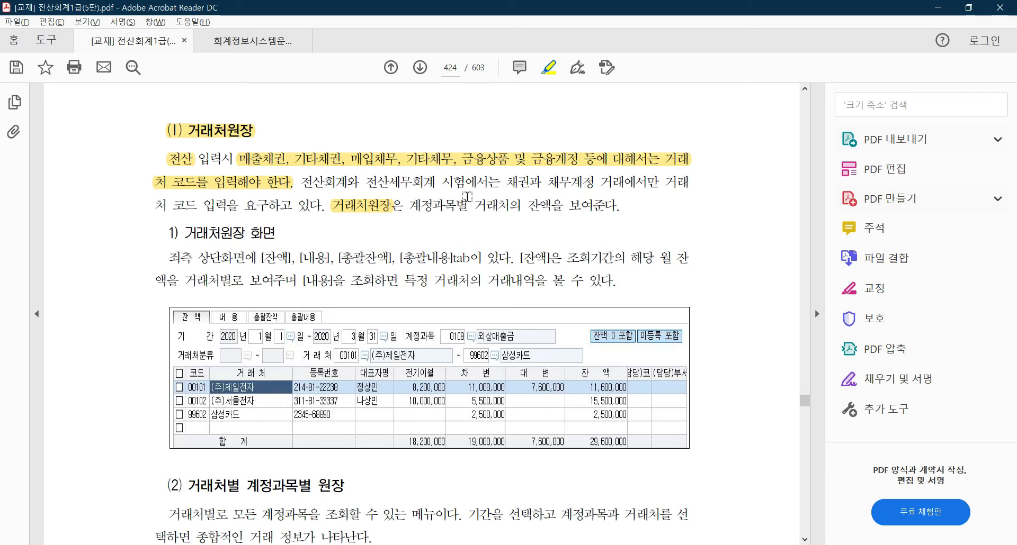
scroll(359, 277, "down", 3)
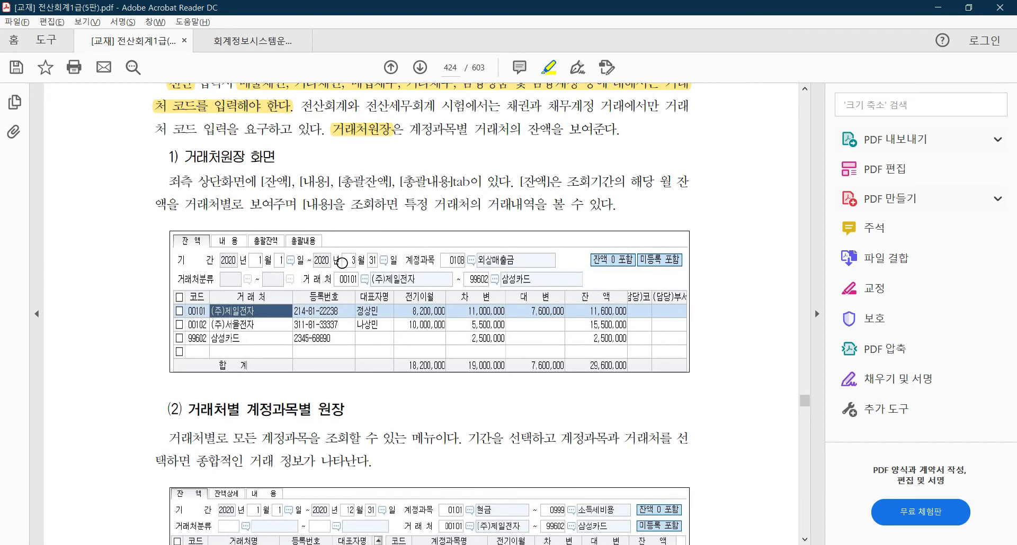
key("ctrl")
scroll(456, 262, "up", 2)
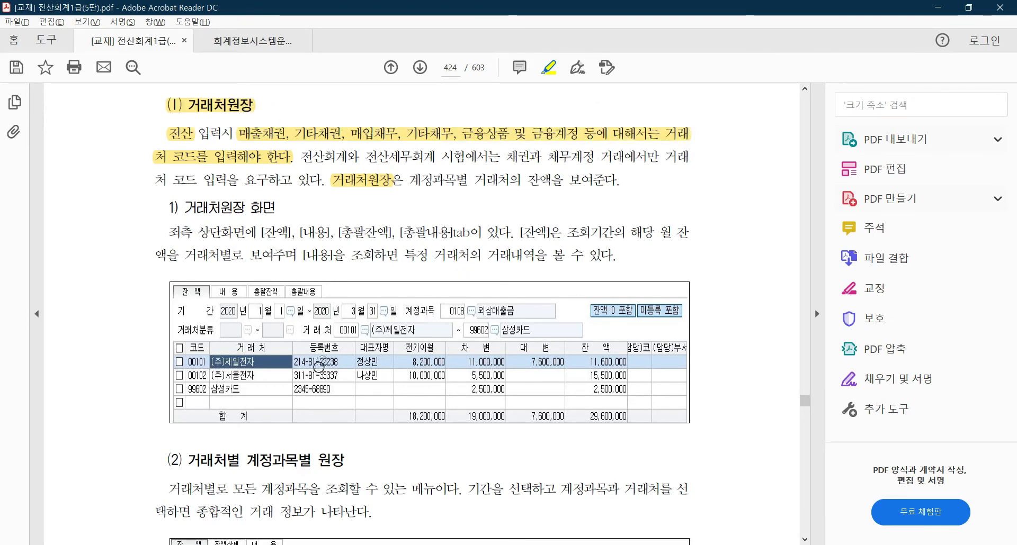
scroll(319, 367, "down", 5)
scroll(317, 368, "up", 8)
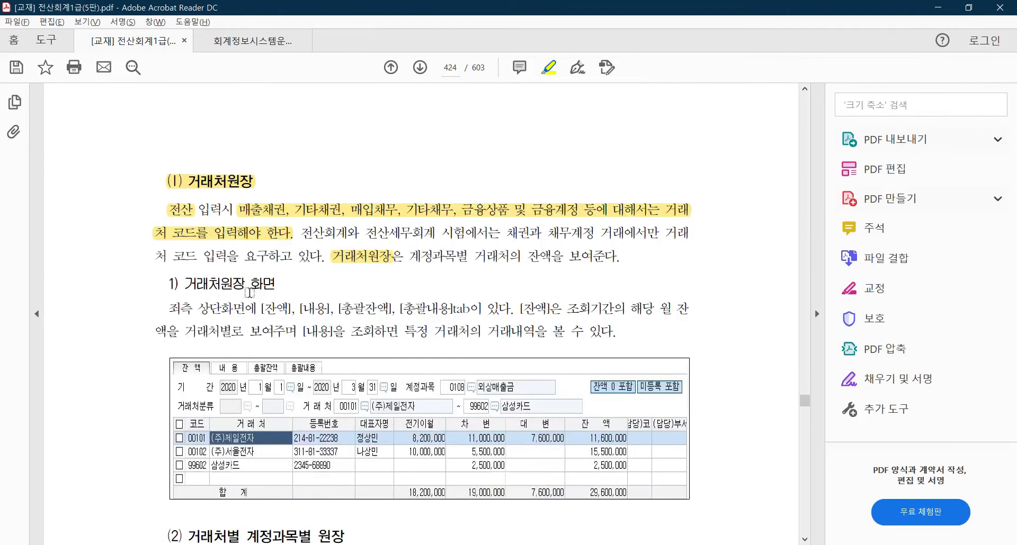
- Switch to the KcLep accounting program and open 거래처원장 from the 장부관리 group
key("alt+Tab")
key("Escape")
key("alt+Tab")
key("alt+Tab")
left_click(564, 290)
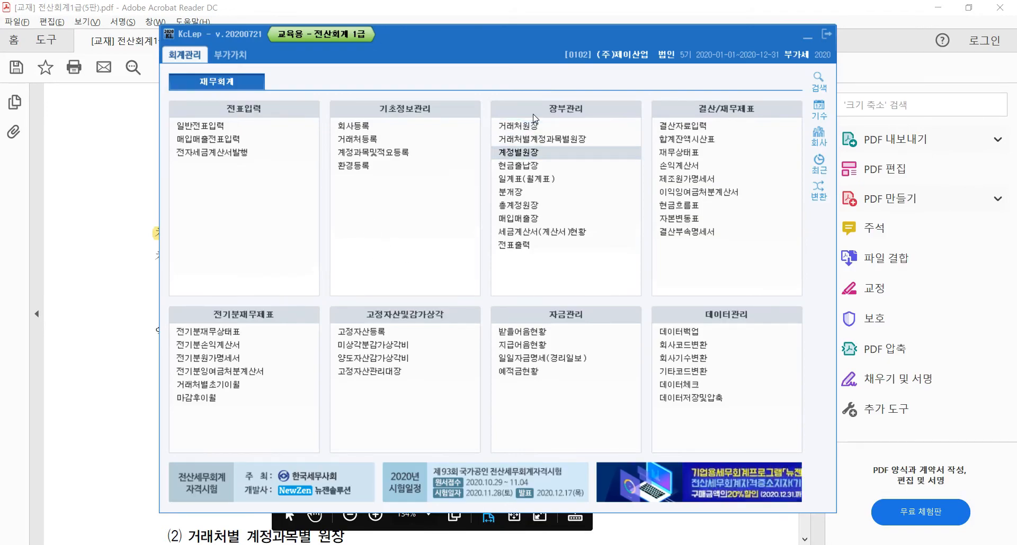
key("ctrl")
key("ctrl")
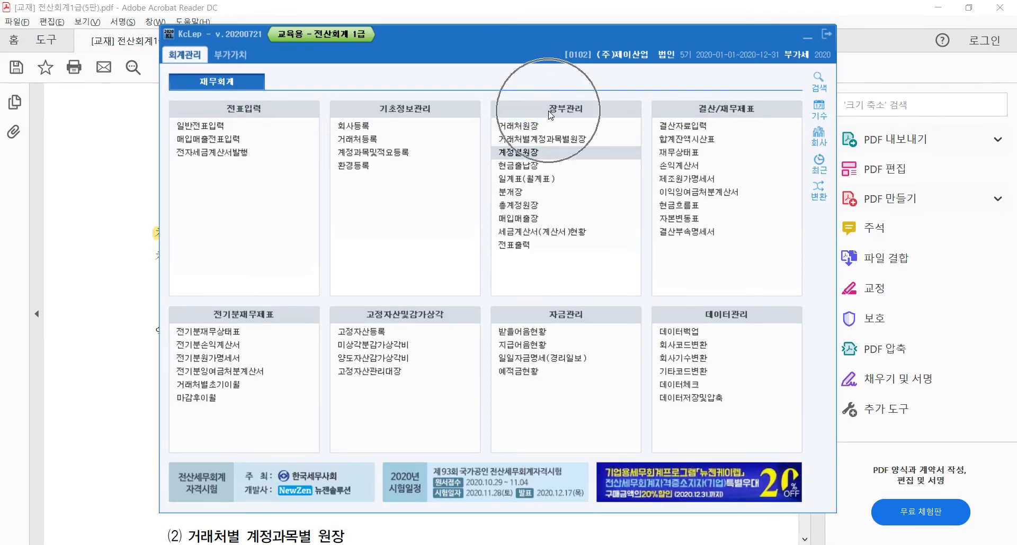
left_click(521, 128)
double_click(247, 106)
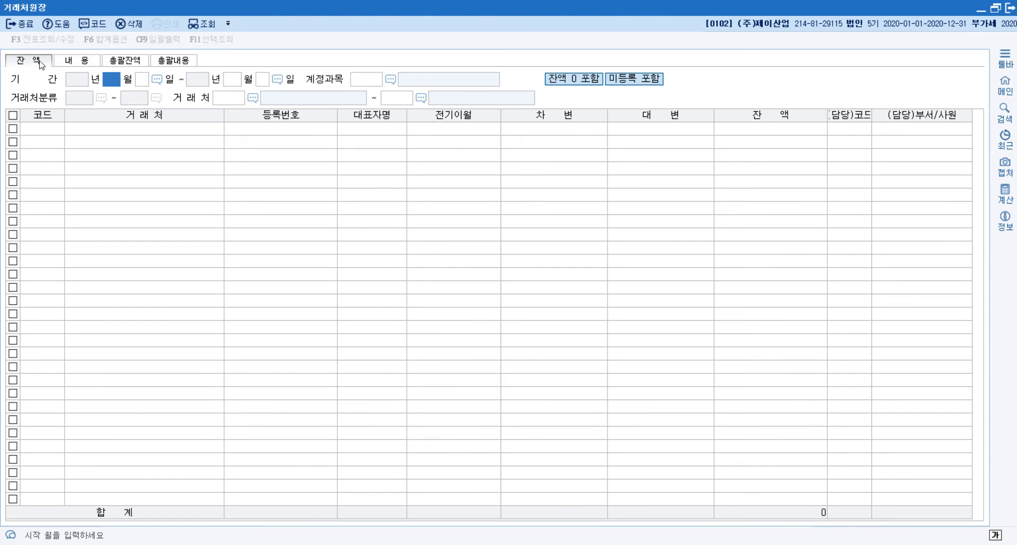
- Look through the 내용, 총괄잔액 and 총괄내용 views of the 거래처원장 and return to 잔액
left_click(78, 62)
left_click(128, 62)
left_click(157, 61)
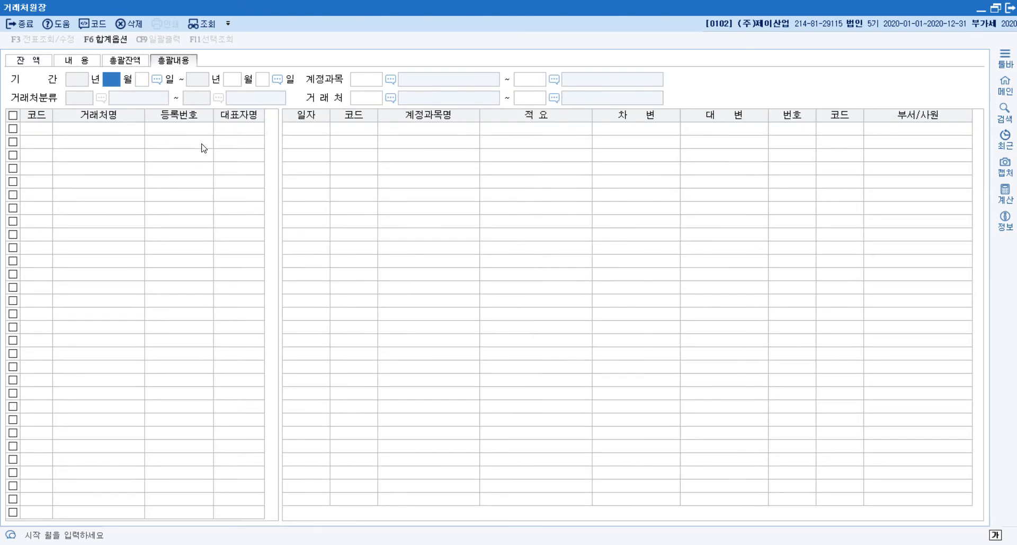
left_click(34, 63)
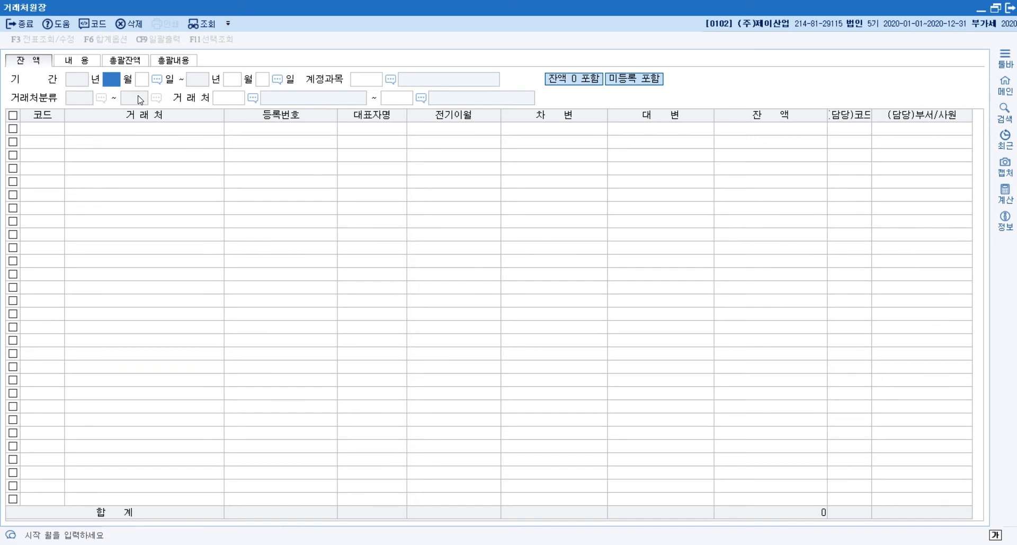
- Set the 거래처원장 query period to January 1 through March 31, 2020 and the account to 108 외상매출금
type("1")
key("Return")
key("Return")
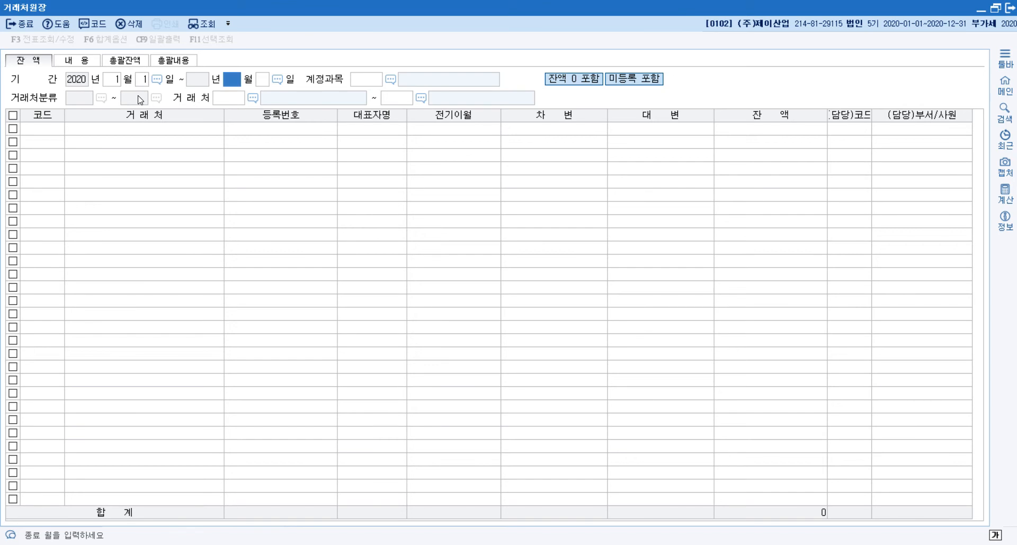
type("3")
key("Return")
type("31")
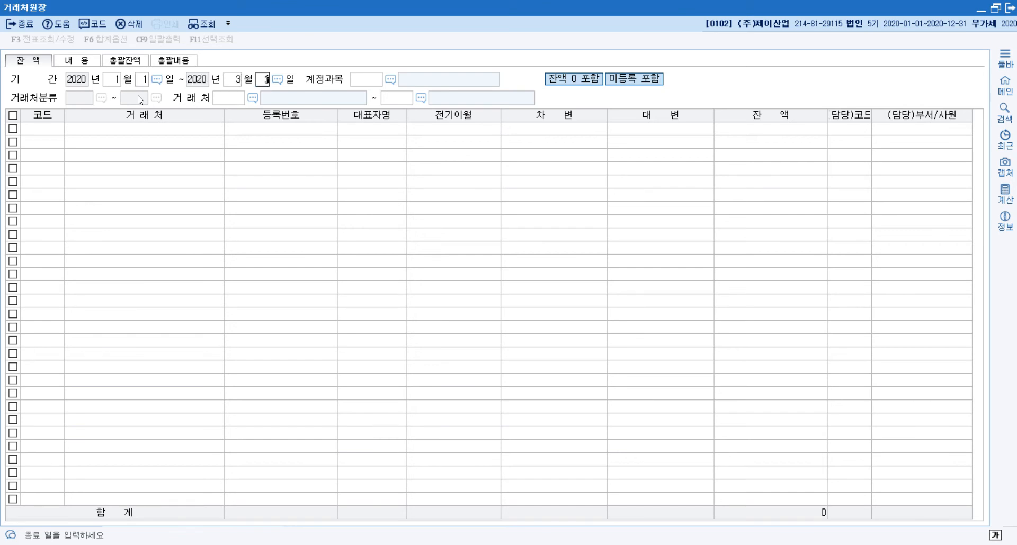
key("Return")
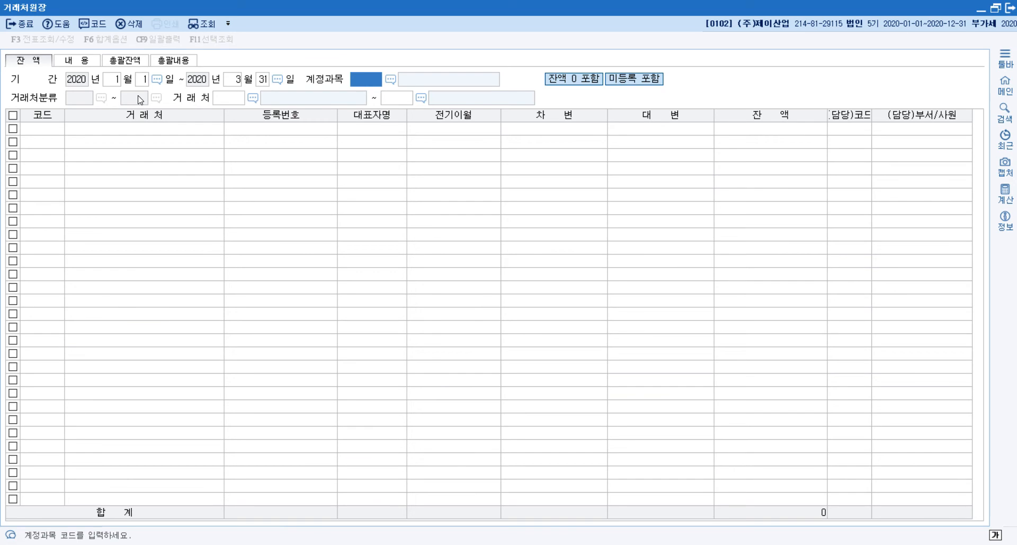
type("108")
key("Return")
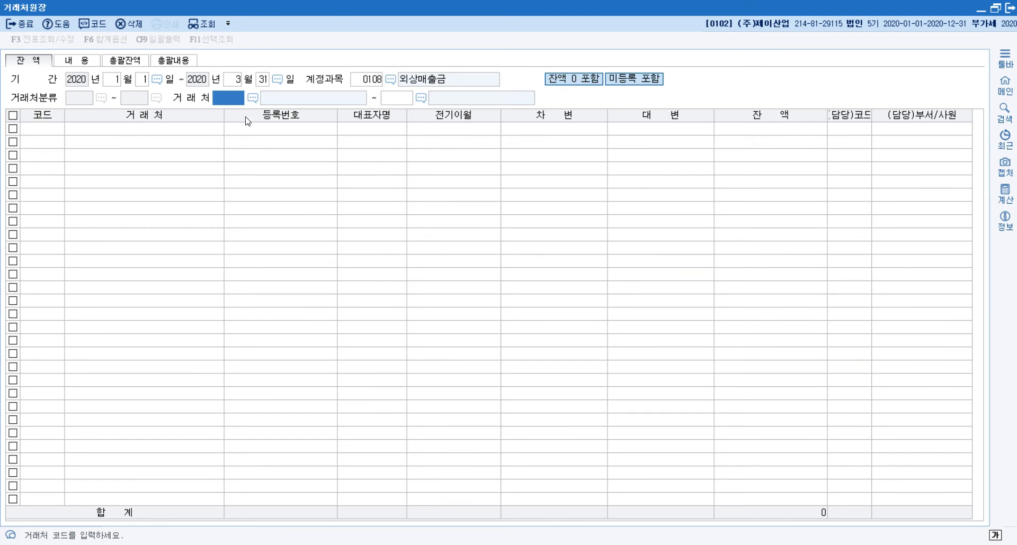
left_click(253, 98)
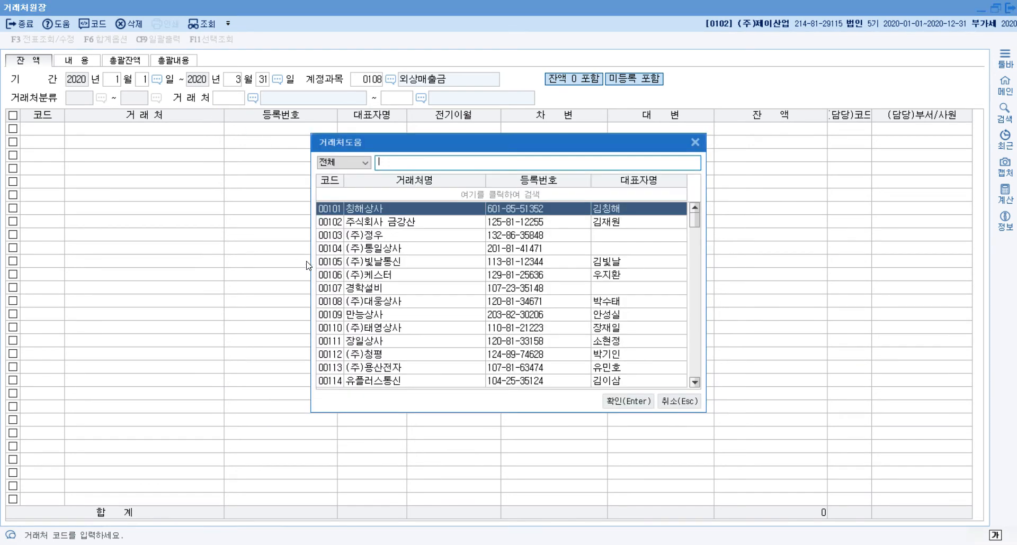
left_click(374, 228)
left_click(694, 142)
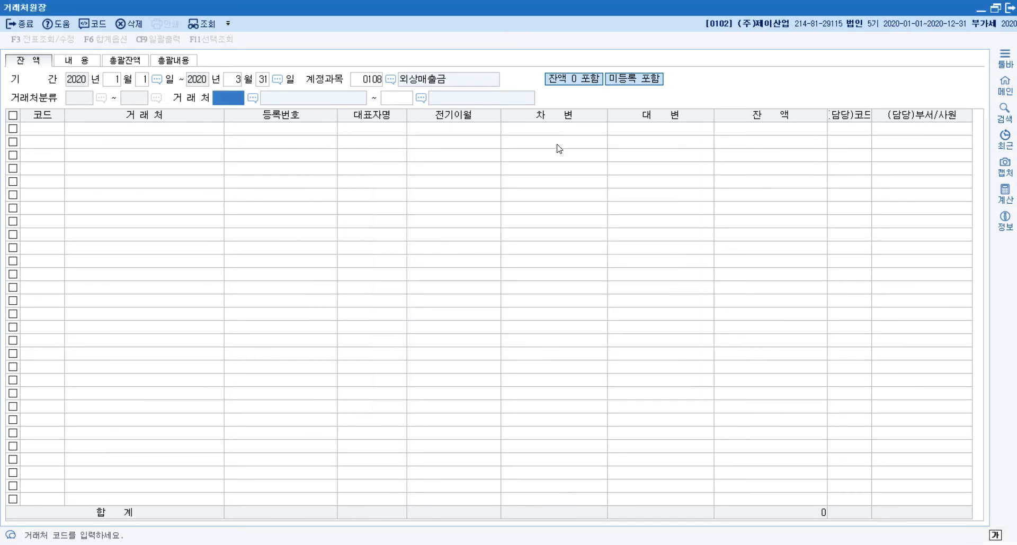
- Check the customer code list from first to last entry, and query the balances for all customers from 00101 through 99603 우리카드
left_click(252, 98)
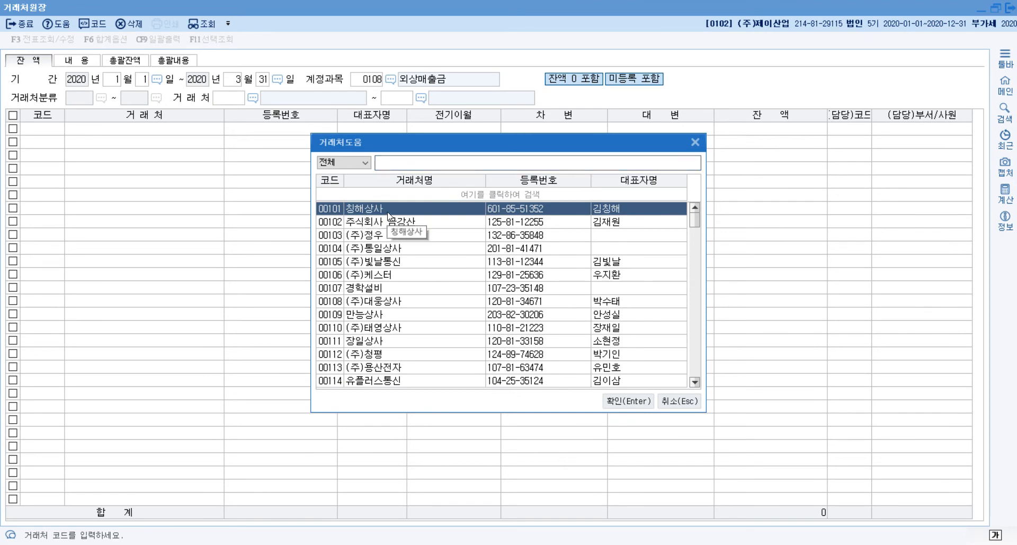
left_click_drag(694, 218, 703, 380)
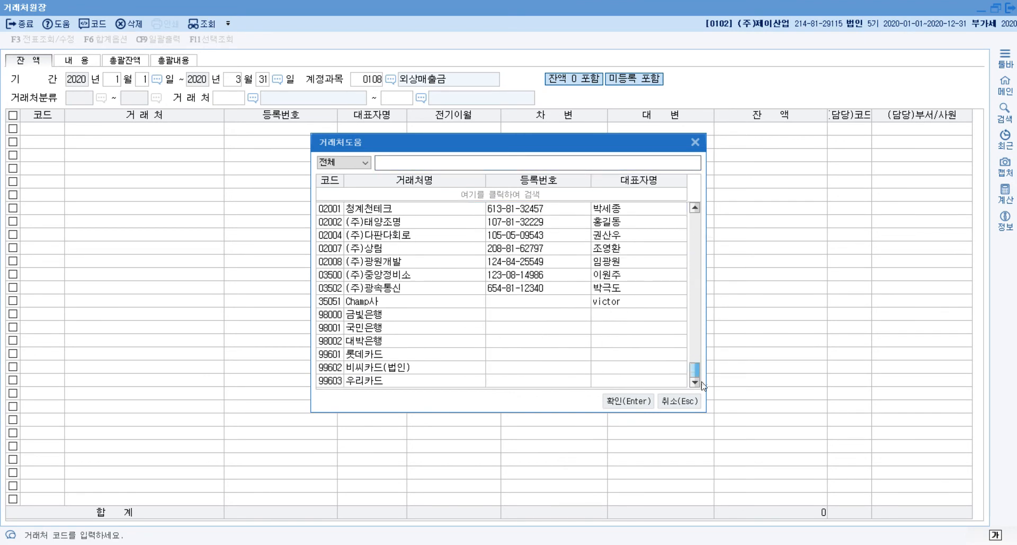
left_click(411, 381)
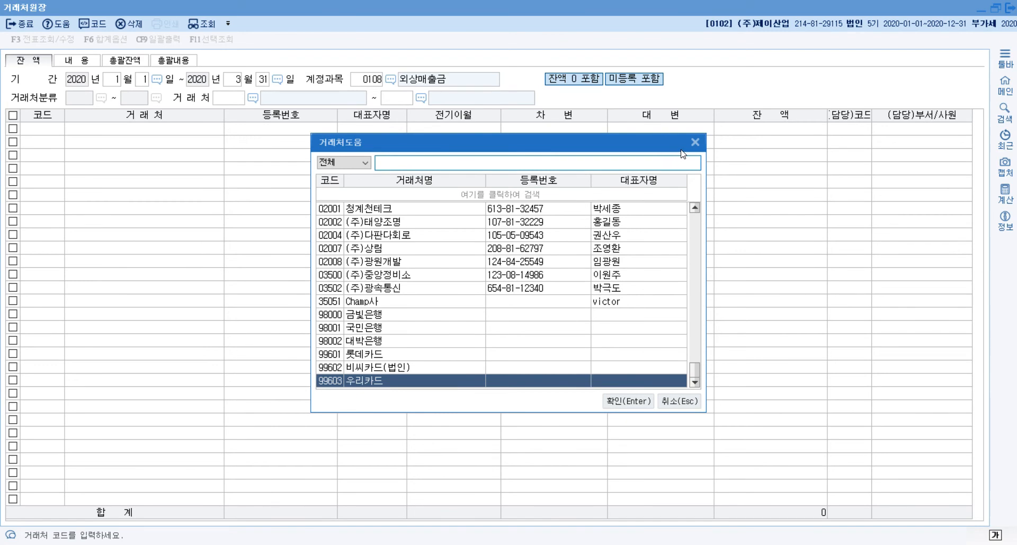
left_click(695, 142)
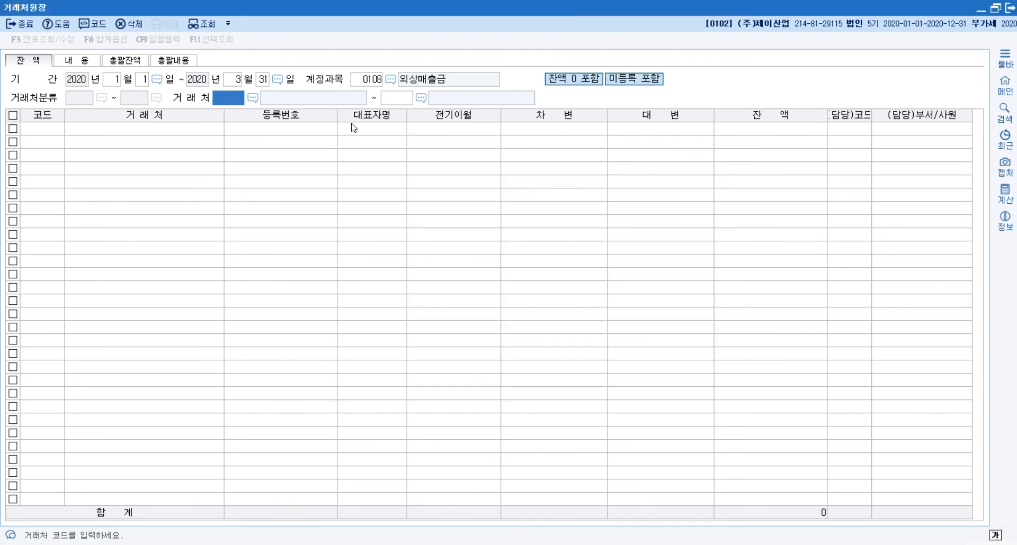
key("Return")
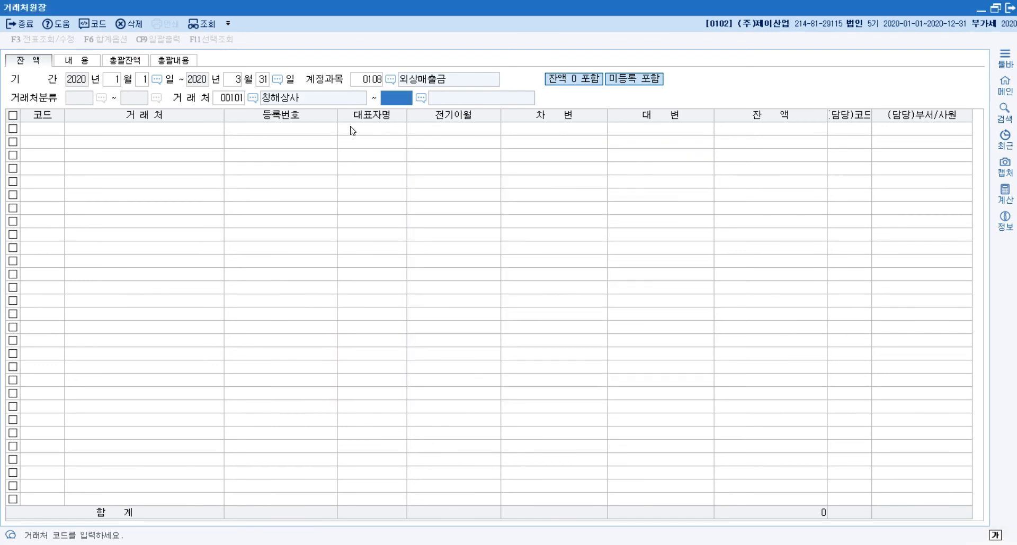
key("Return")
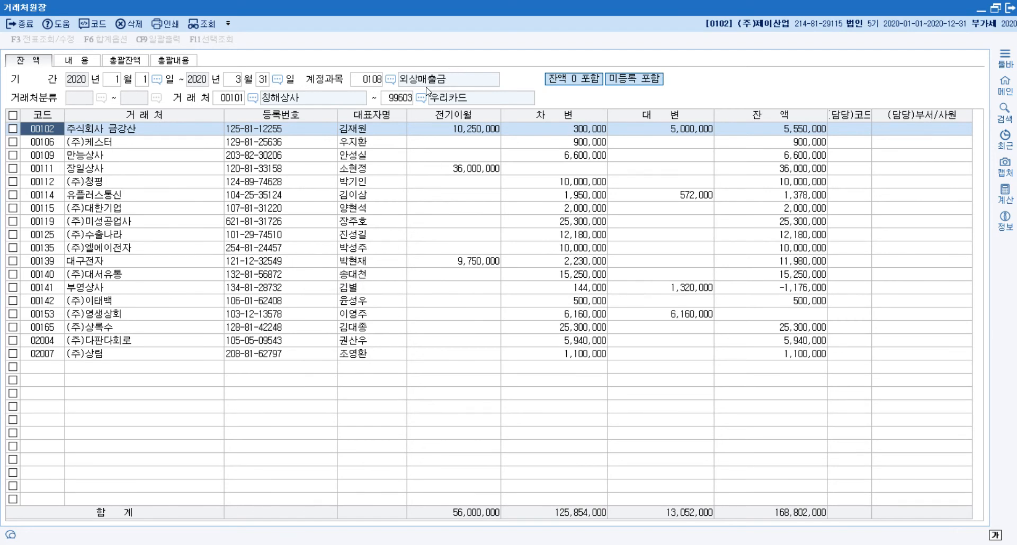
- Point out 주식회사 금강산 and 유플러스통신, open the transaction details behind 금강산's 차변 amount, and return to the 잔액 view
left_click(106, 133)
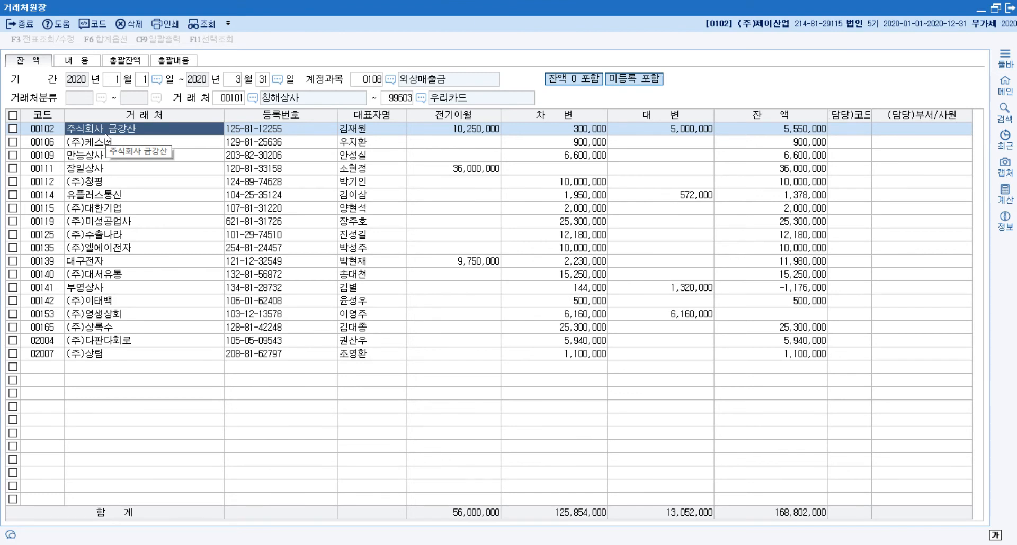
left_click(108, 194)
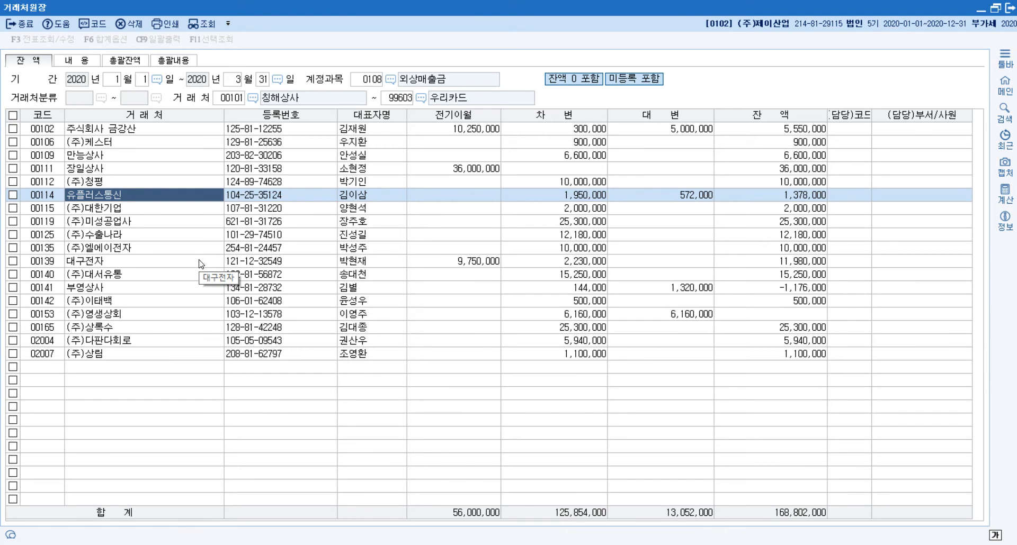
double_click(587, 136)
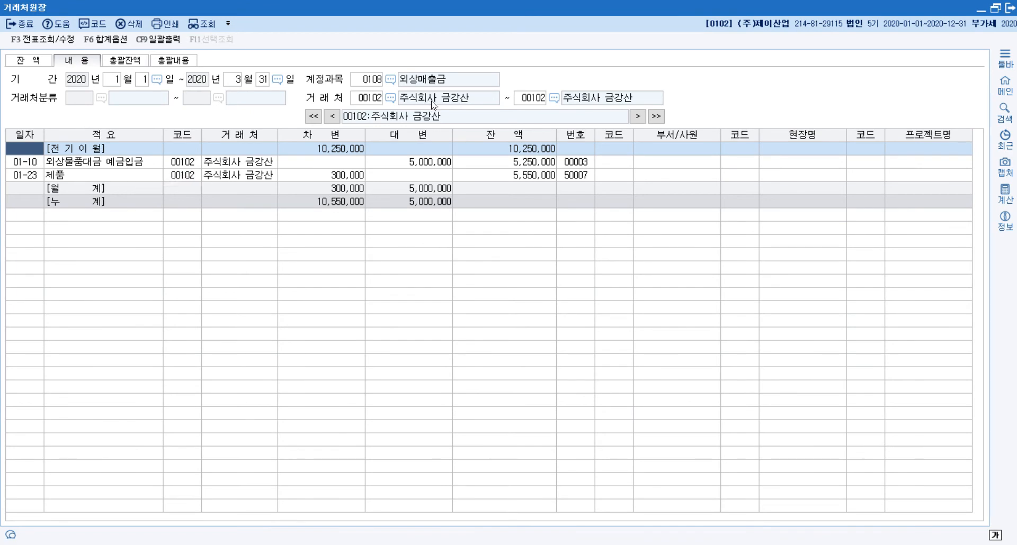
left_click(39, 65)
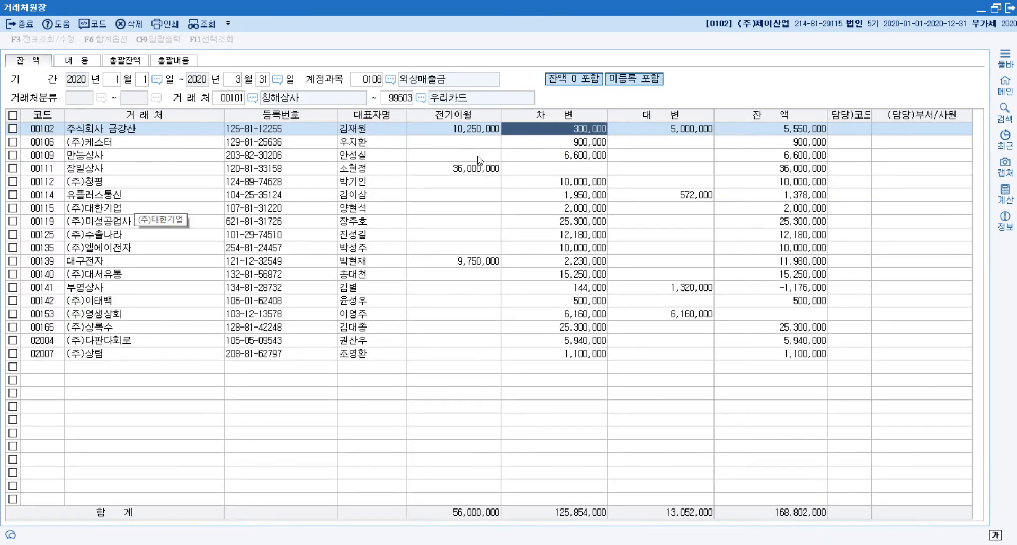
- Open the transaction details behind 주식회사 금강산's 대변 amount and return to the 잔액 view
left_click(112, 130)
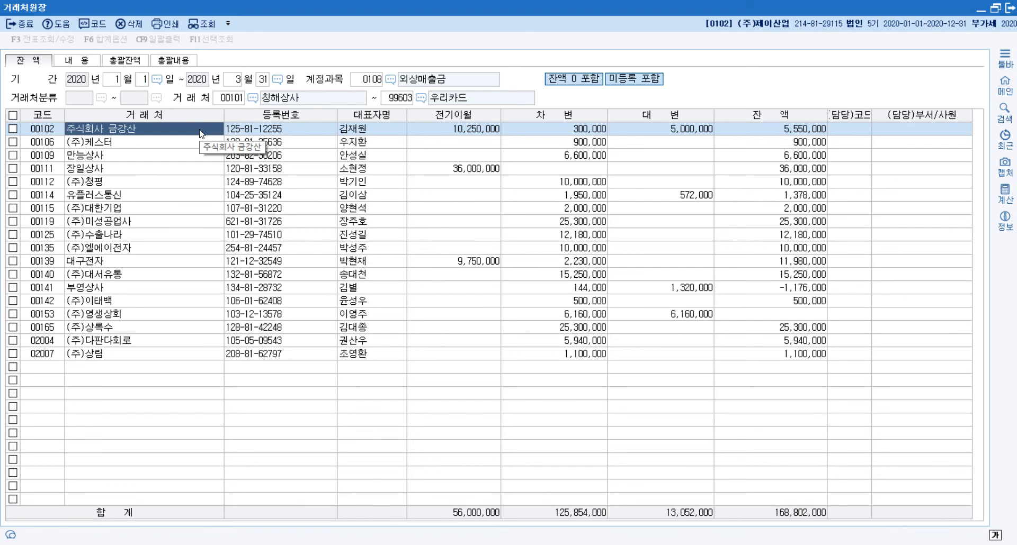
left_click(694, 137)
double_click(694, 136)
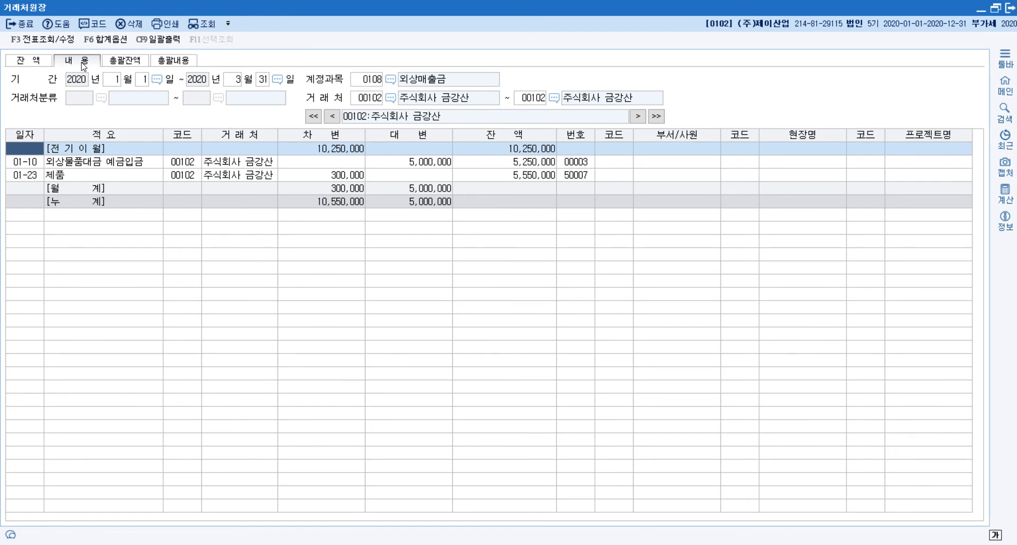
left_click(33, 60)
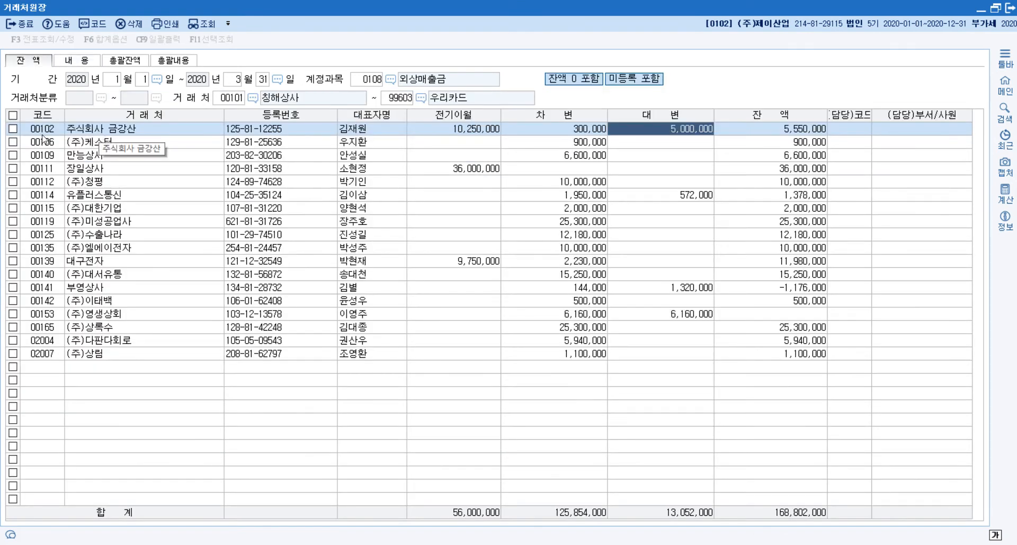
- Examine 주식회사 금강산's 전기이월, 차변, 대변 and 잔액 figures in turn, as well as the 잔액 of (주)수출나라
left_click(106, 133)
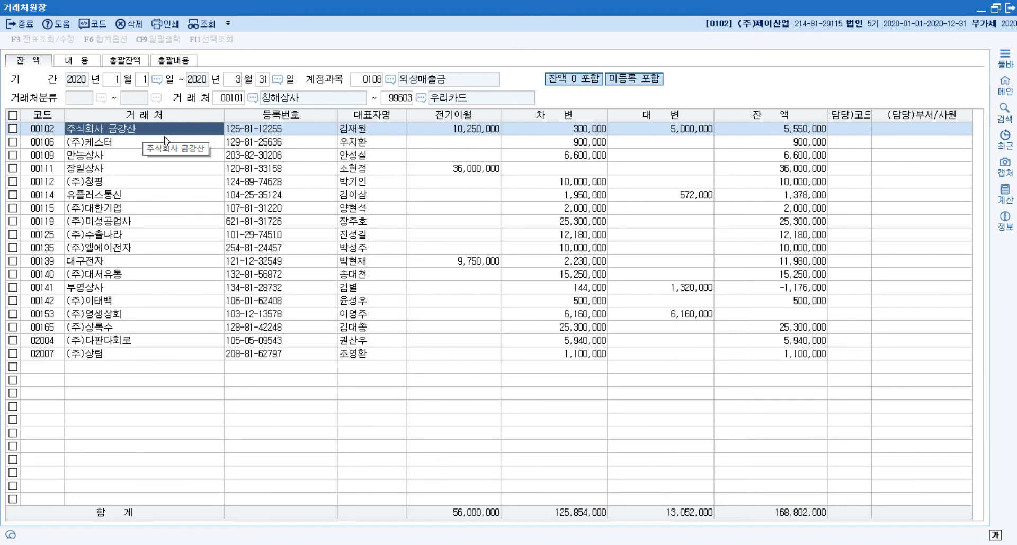
left_click(448, 132)
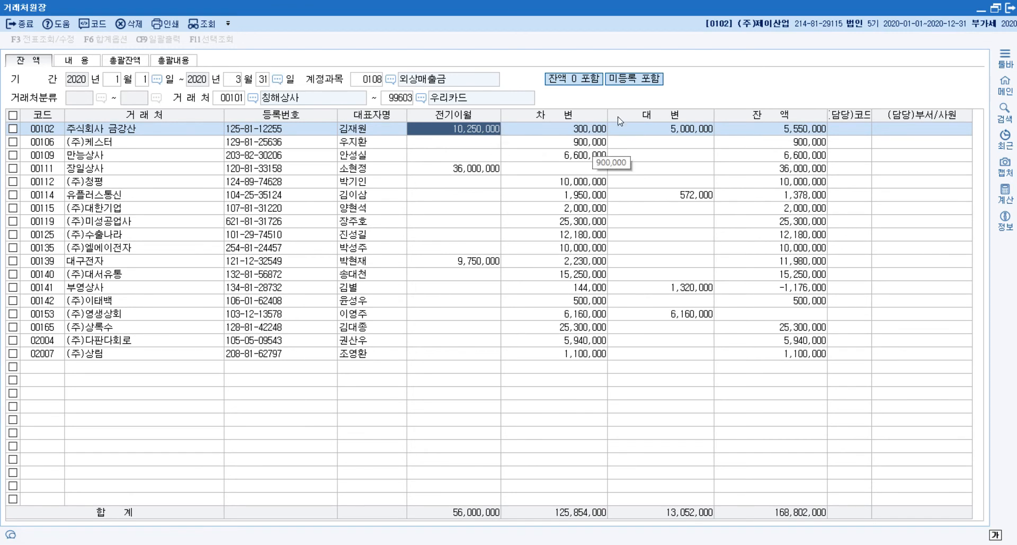
left_click(558, 128)
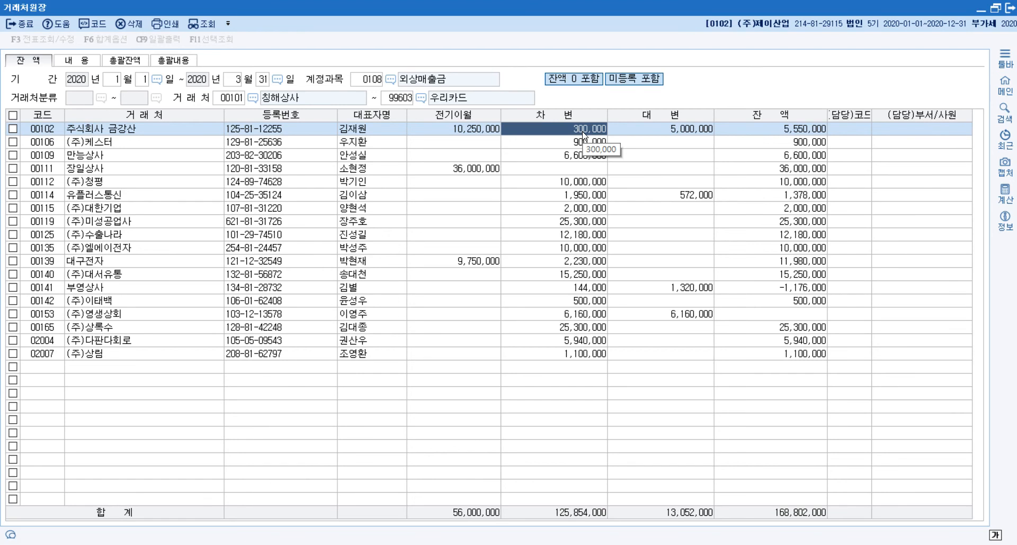
key("Right")
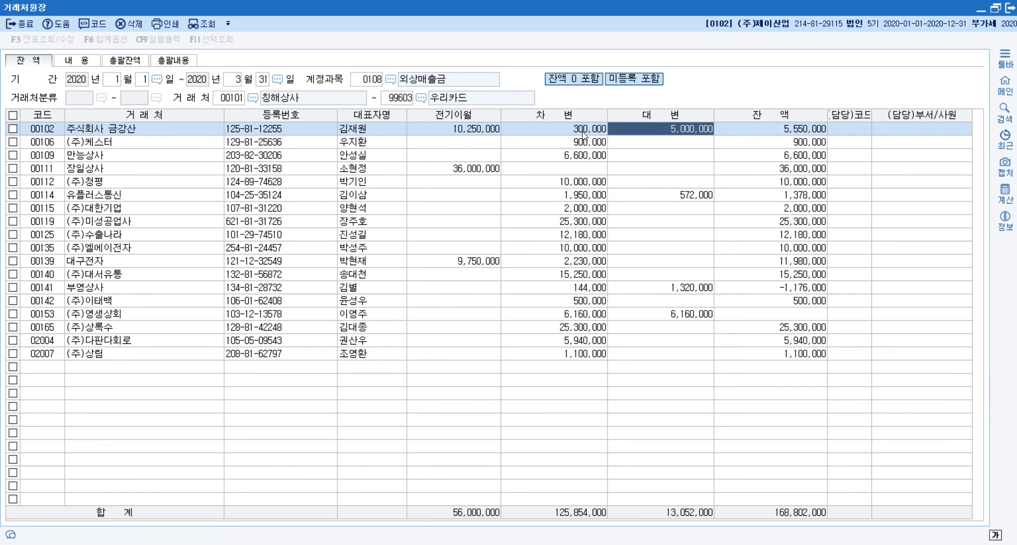
key("Right")
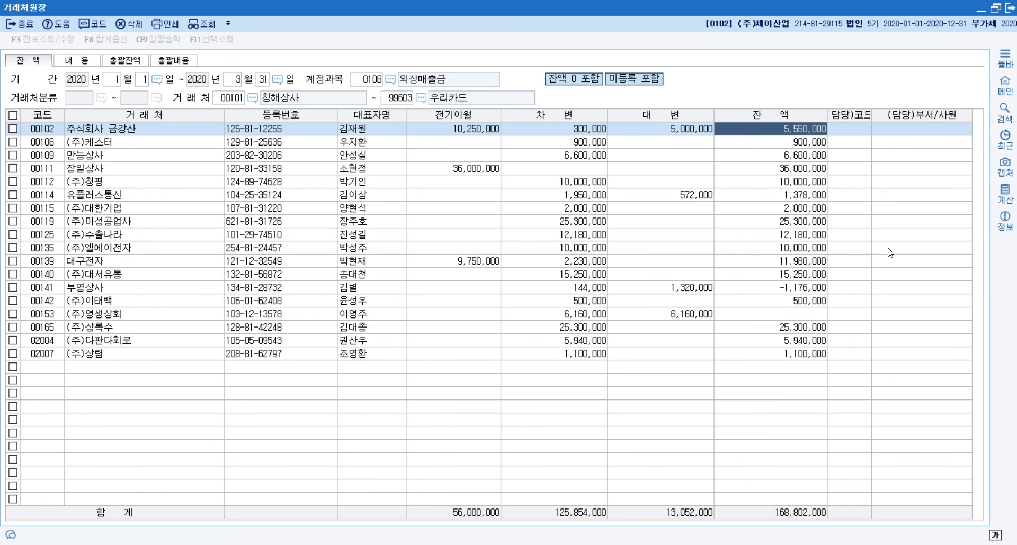
left_click(141, 239)
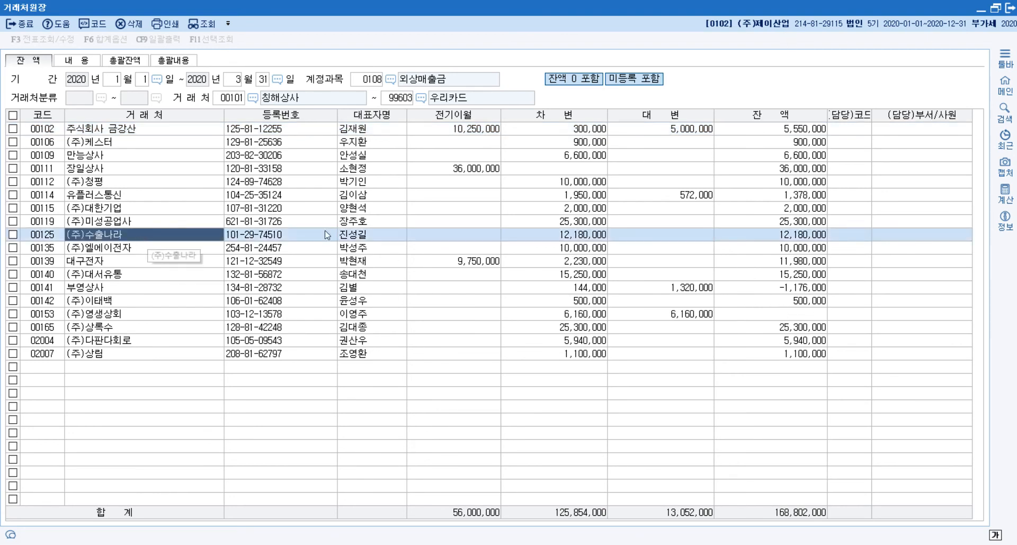
left_click(797, 236)
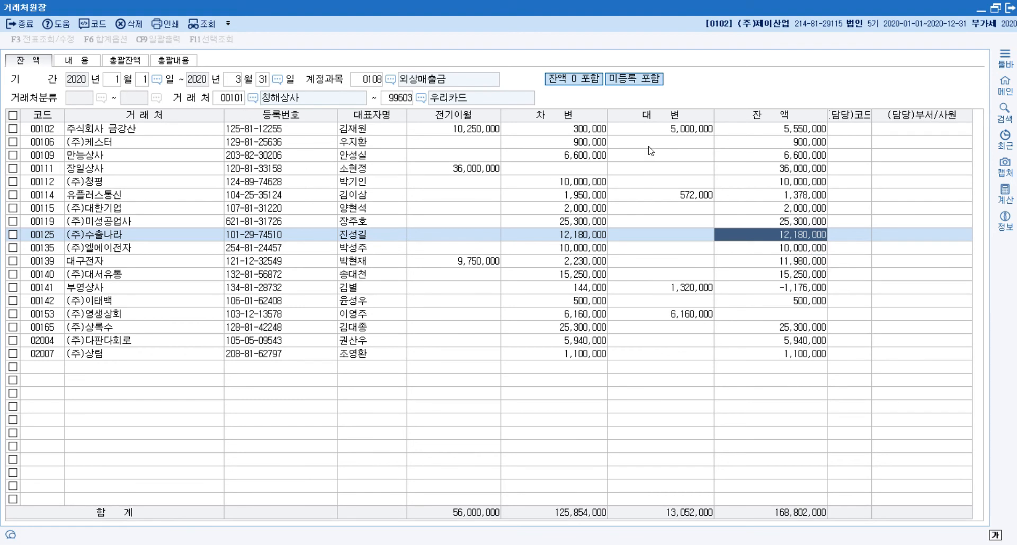
- Open the details of 주식회사 금강산's 대변 amount and examine the 전기이월 row and the 01-10 외상물품대금 예금입금 entry
left_click(612, 130)
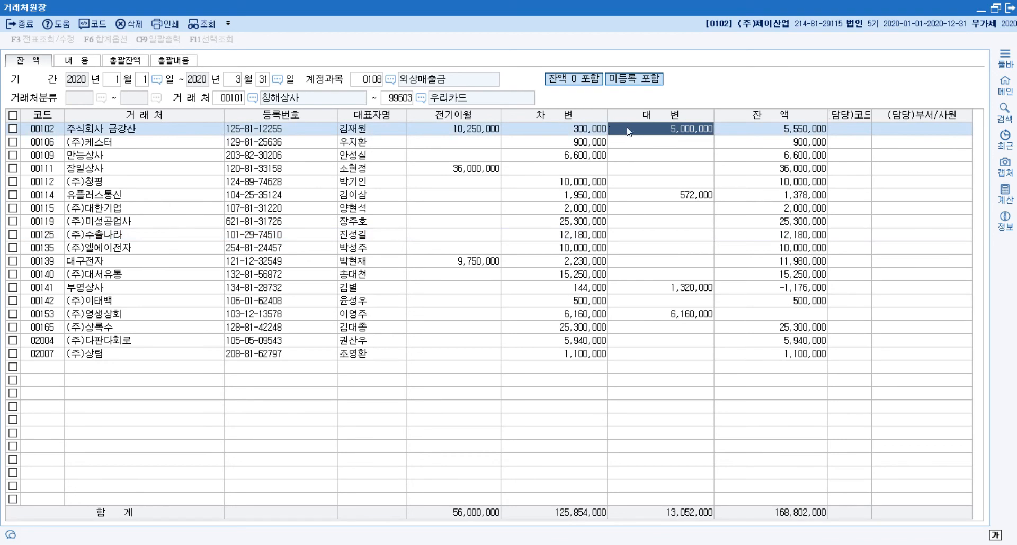
double_click(663, 130)
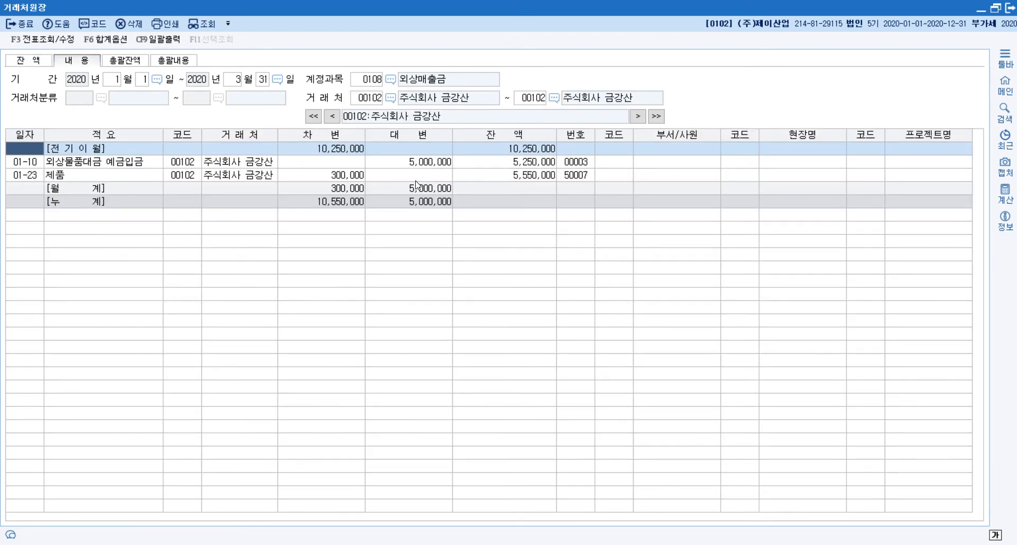
left_click(153, 150)
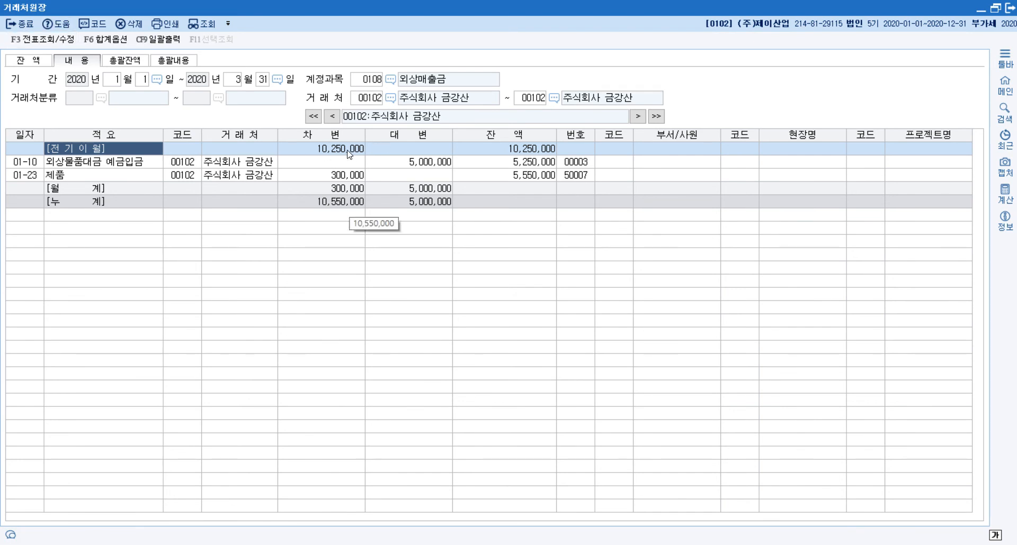
left_click(28, 170)
left_click(42, 164)
left_click(82, 169)
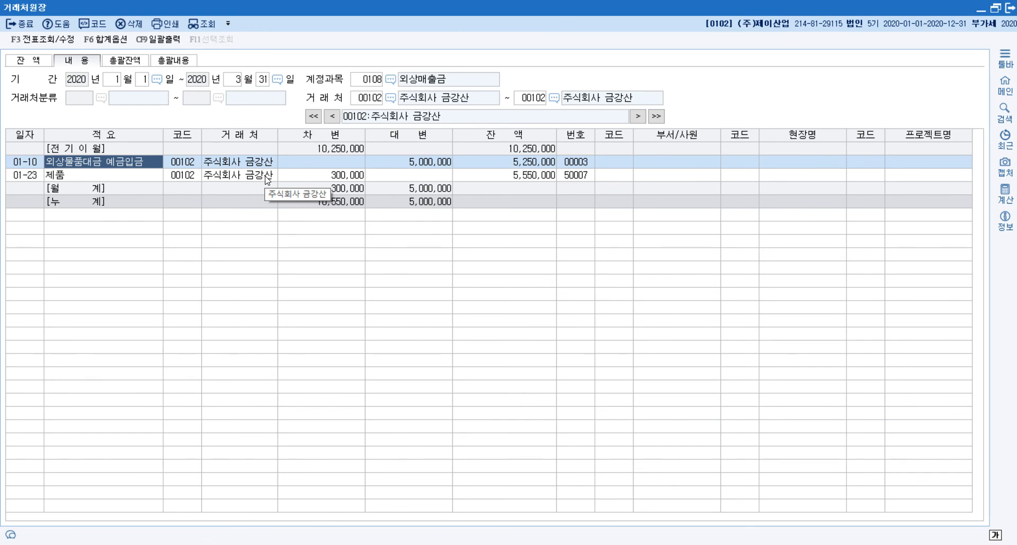
- Examine the 01-23 제품 entry's 차변 and 잔액 along with the 월계 row in 주식회사 금강산's details
left_click(348, 178)
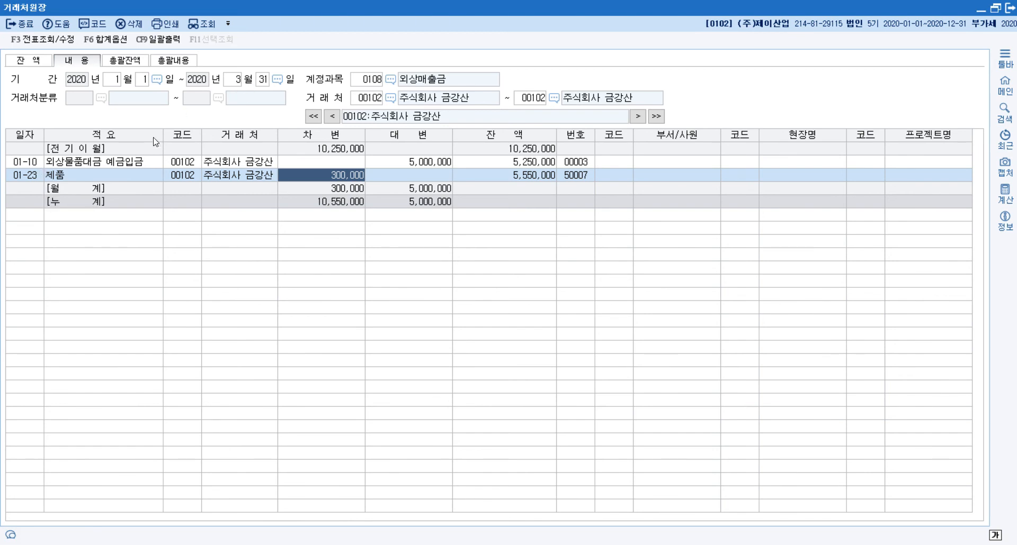
left_click(39, 184)
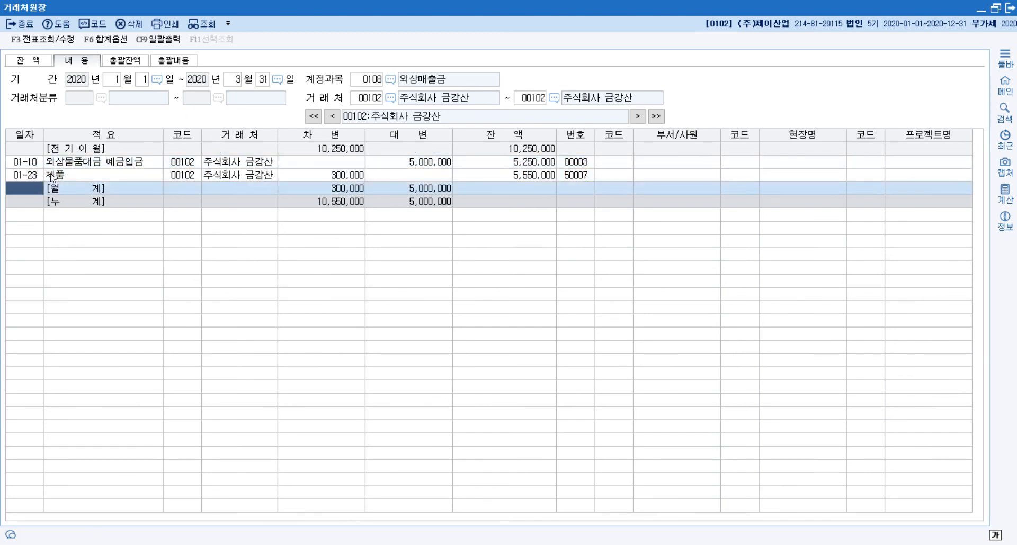
left_click(52, 177)
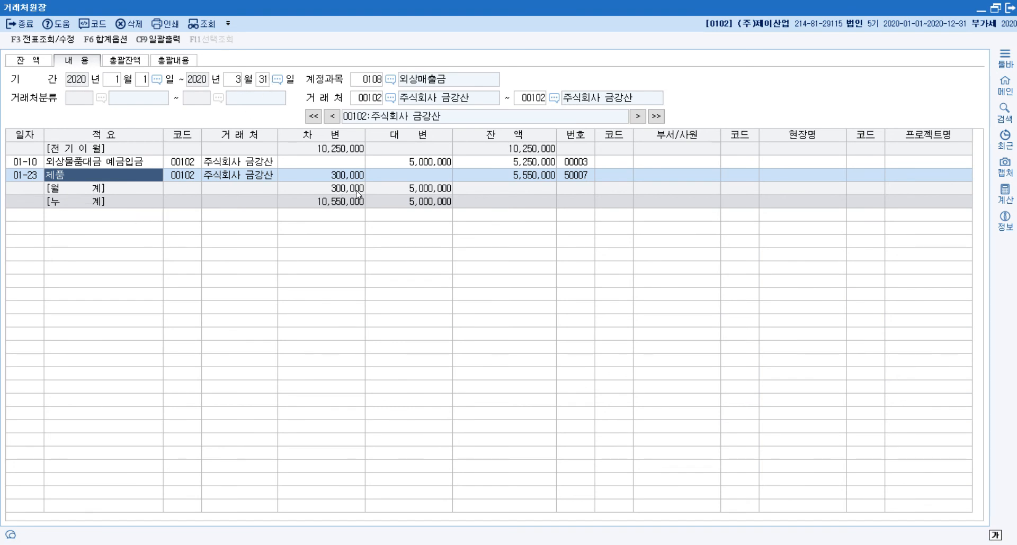
left_click(376, 178)
left_click(483, 177)
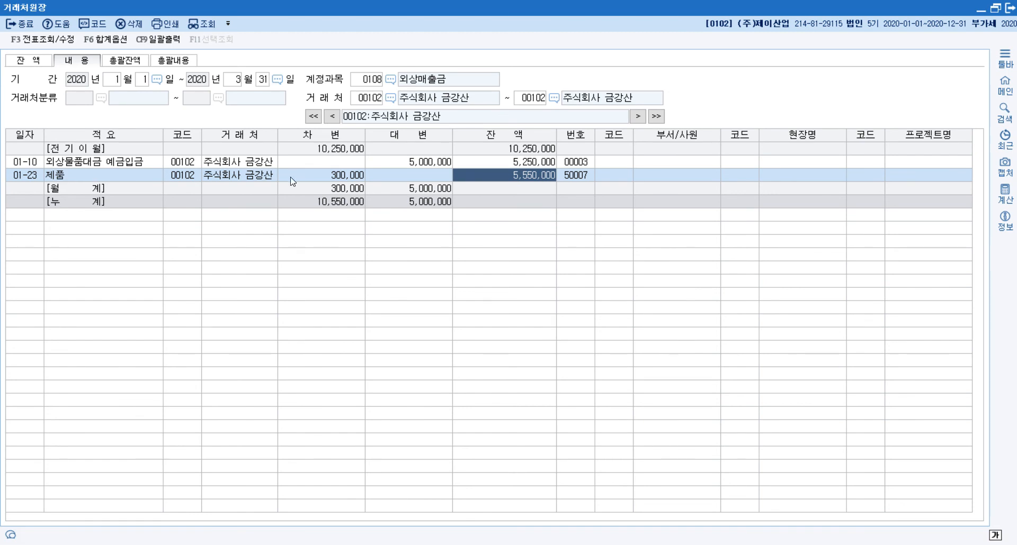
- Return to the 잔액 view, extend the query period to December 31, 2020, and rerun the 외상매출금 inquiry for the same customers
left_click(50, 65)
left_click(236, 84)
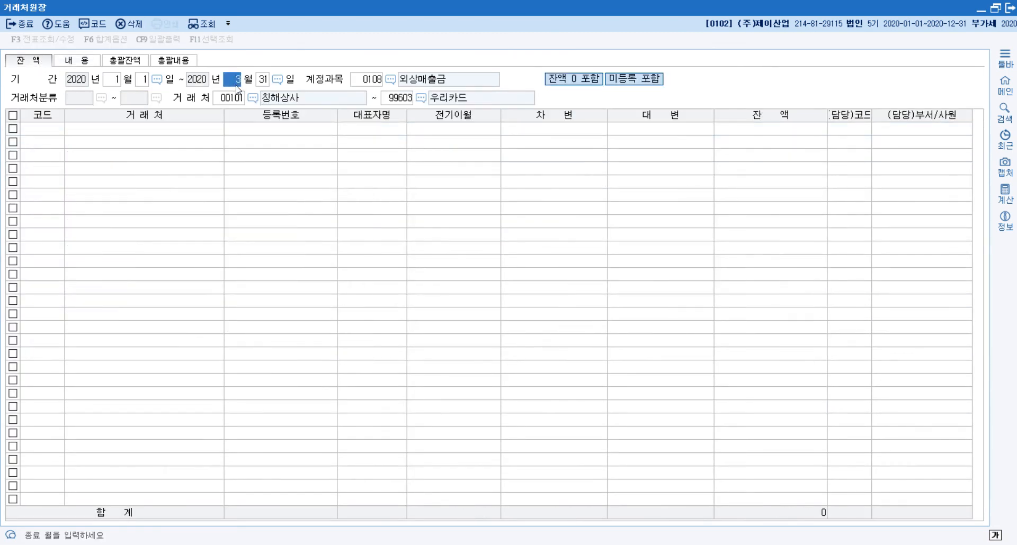
type("12")
key("Return")
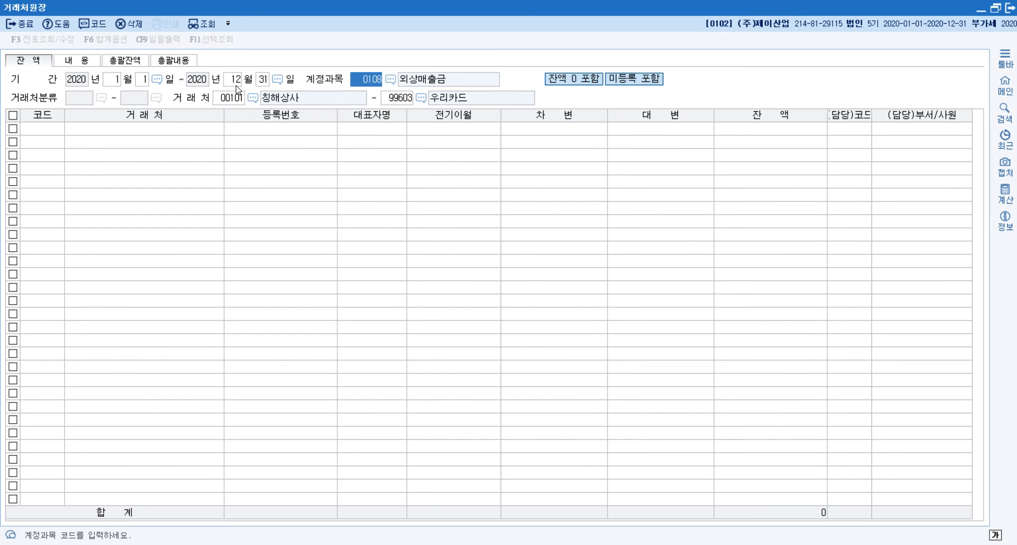
key("Return")
key("Return")
key("Return")
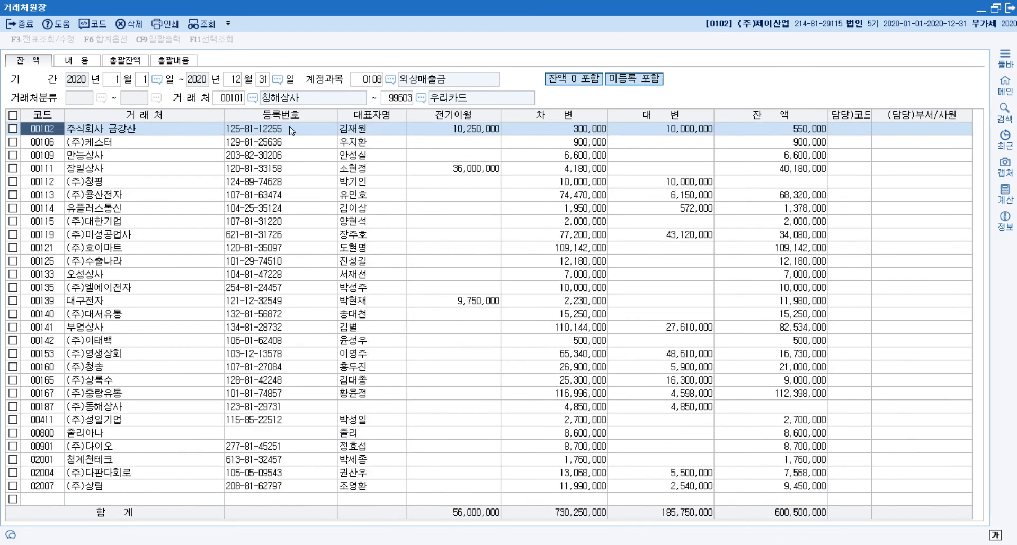
- Check 주식회사 금강산's 전기이월 and 잔액 for the full year, and examine the 09-06 and 01-23 entries in its 대변 details
left_click(425, 131)
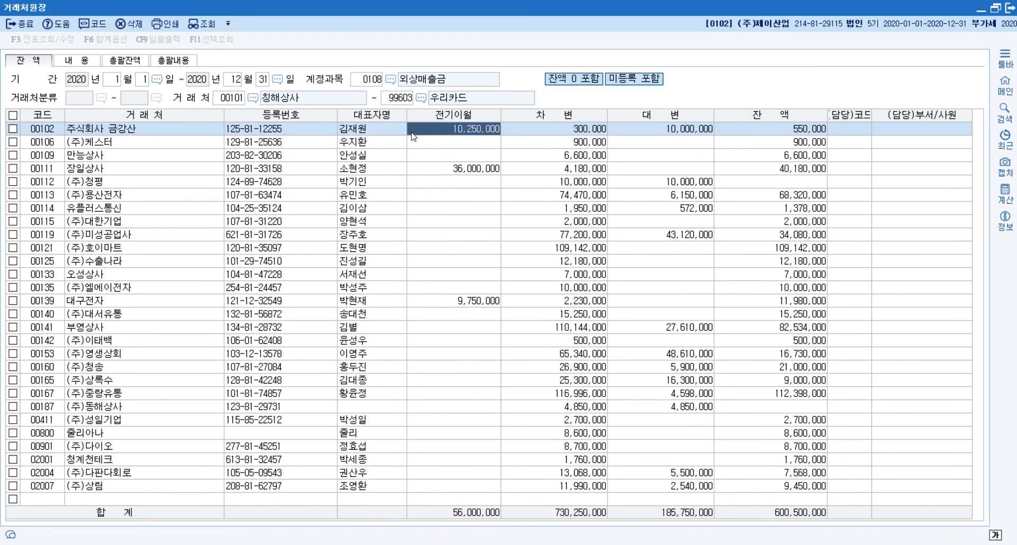
left_click(774, 130)
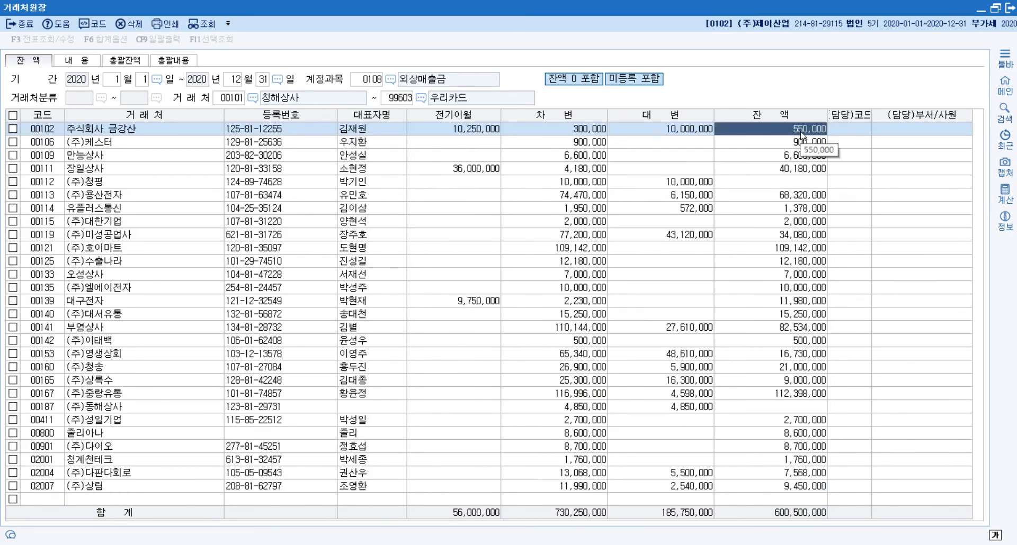
double_click(635, 132)
left_click(261, 217)
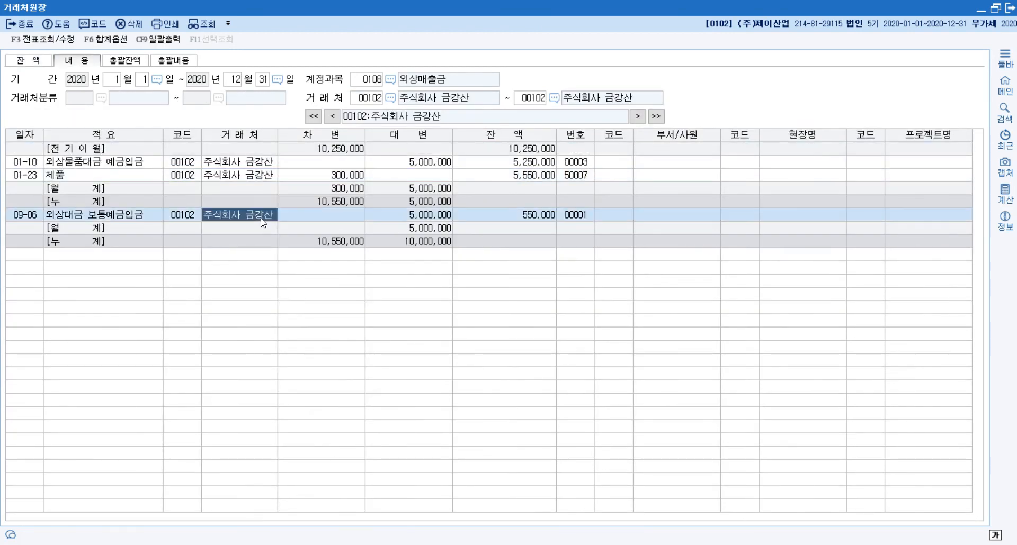
left_click(56, 178)
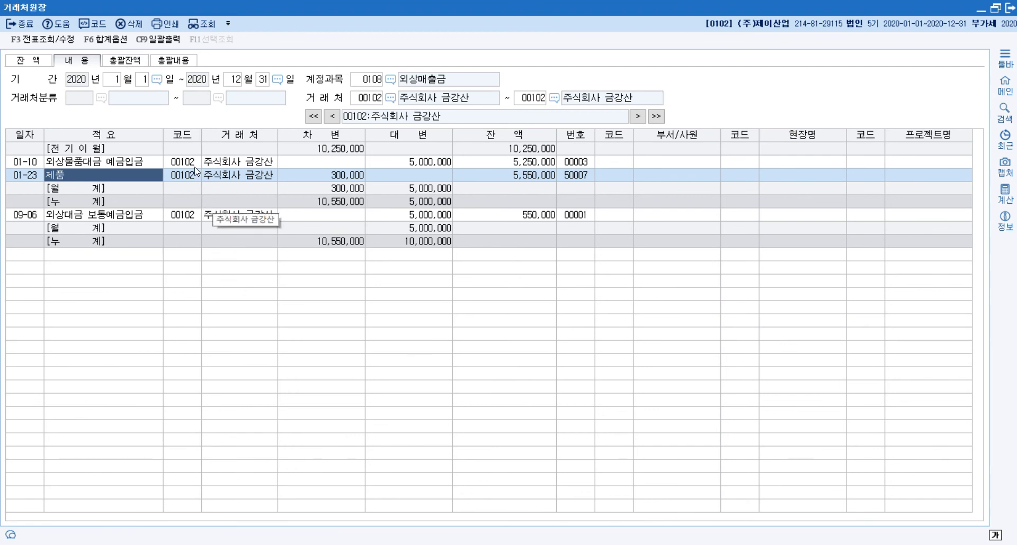
- Check the 잔액 of the 09-06 외상대금 보통예금입금 entry in 주식회사 금강산's details
left_click(28, 217)
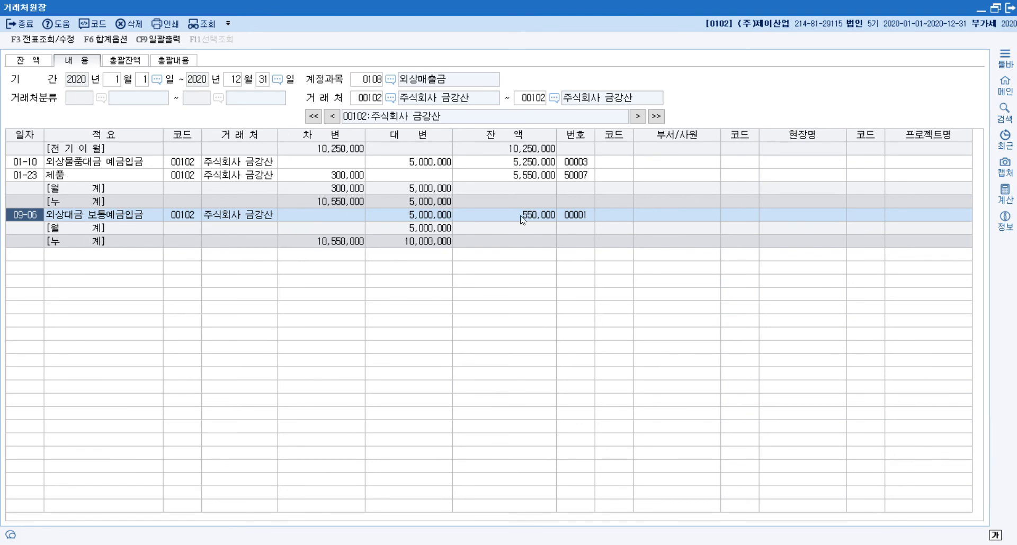
left_click(533, 216)
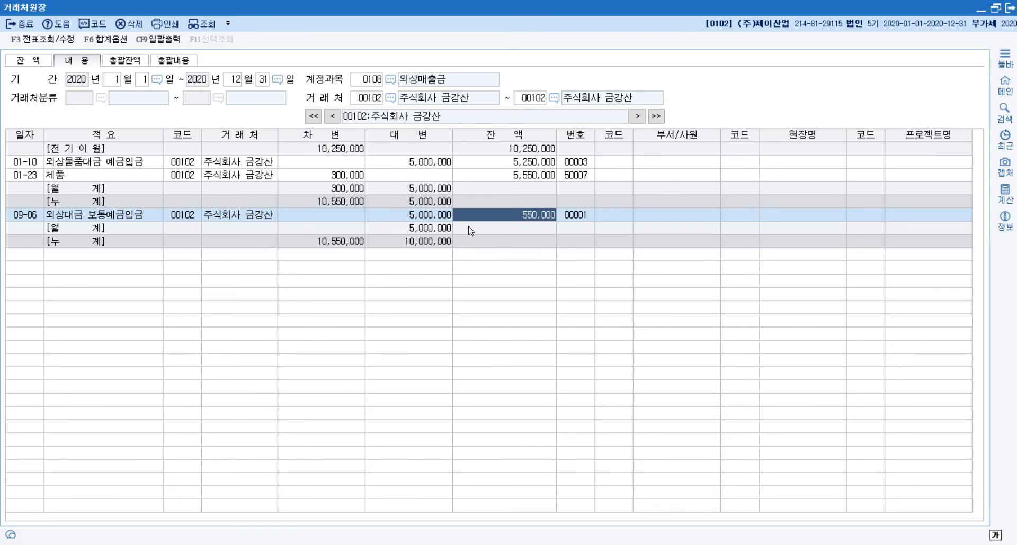
- Run the 총괄잔액 inquiry for January 1 to December 31, 2020, covering accounts 0101 현금 to 0999 소득세등 and customers 00101 칭해상사 to 99603 우리카드
left_click(125, 61)
key("Return")
key("Return")
key("Return")
key("Return")
key("Return")
key("Return")
key("Return")
key("Return")
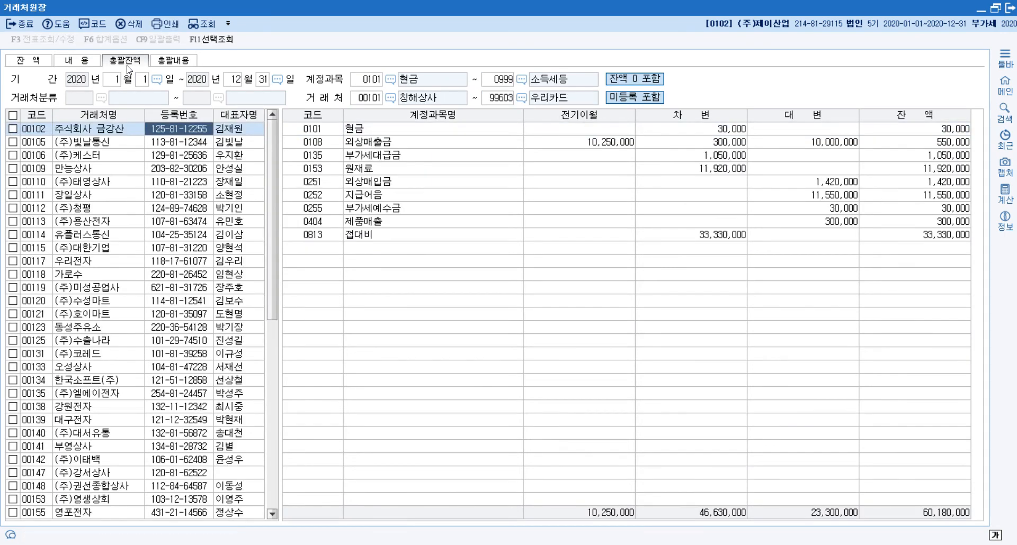
- Select 주식회사 금강산 in the 총괄잔액 results and go through its account rows from 현금 to 접대비
left_click(125, 211)
left_click(119, 134)
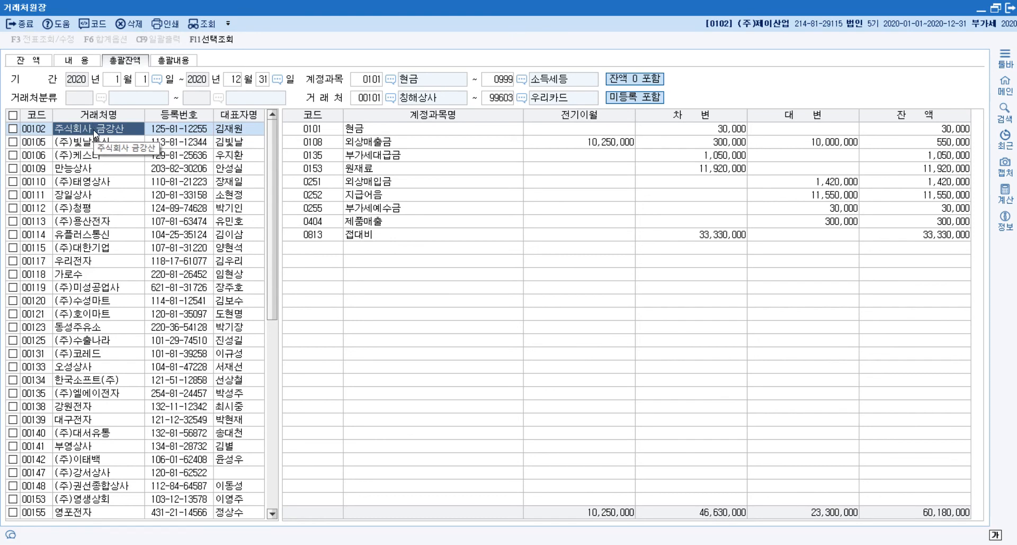
left_click(371, 133)
left_click(375, 139)
left_click(377, 155)
left_click(379, 170)
left_click(382, 183)
left_click(380, 195)
left_click(379, 208)
left_click(378, 222)
left_click(377, 237)
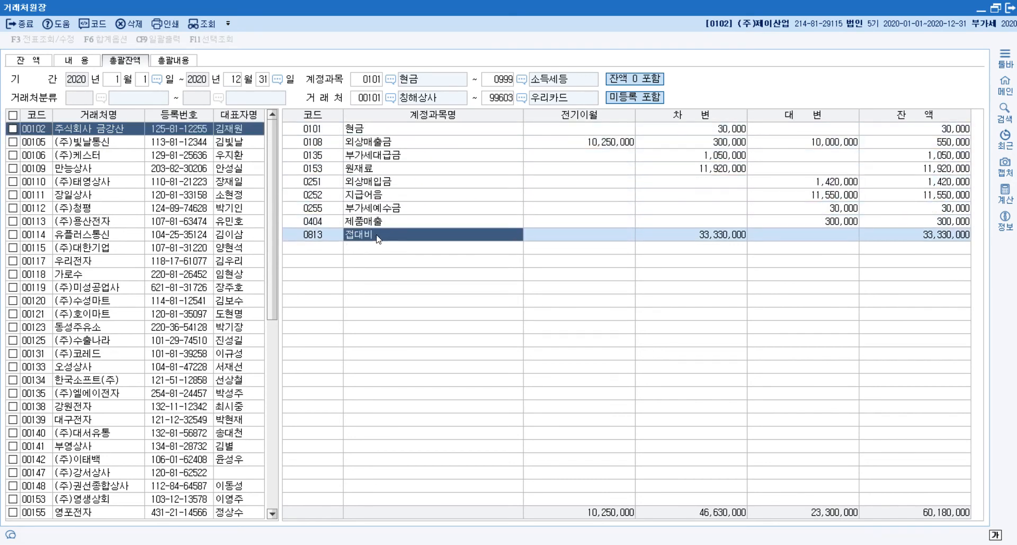
- Open 일반전표입력 and list the vouchers for January through December 2020
left_click(981, 10)
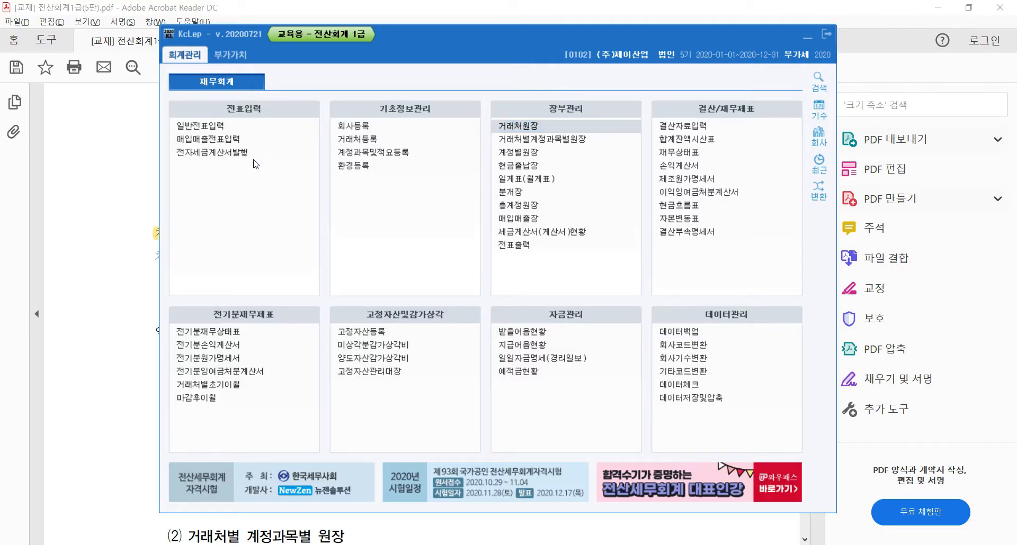
left_click(201, 125)
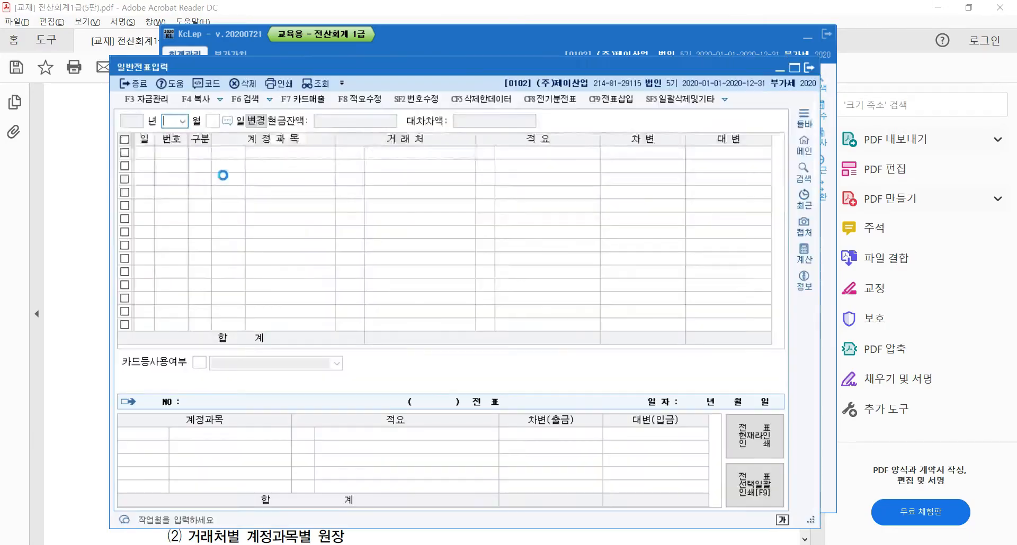
left_click(256, 121)
key("Return")
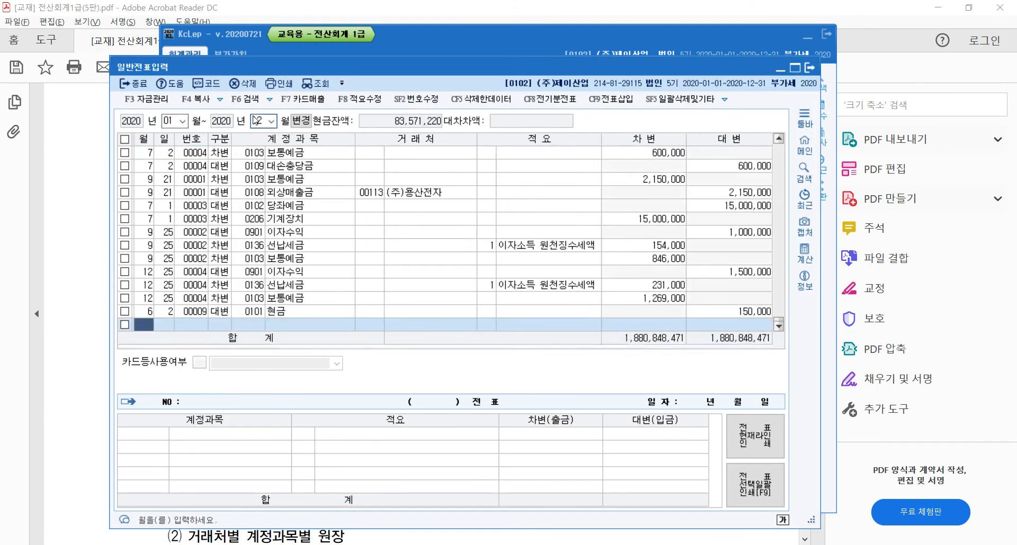
- Find the January 10 외상매출금 entry for 주식회사 금강산 among the general vouchers
left_click(283, 170)
scroll(283, 172, "up", 4)
left_click(260, 218)
left_click(263, 183)
left_click(314, 182)
left_click(329, 230)
left_click(319, 271)
left_click(305, 219)
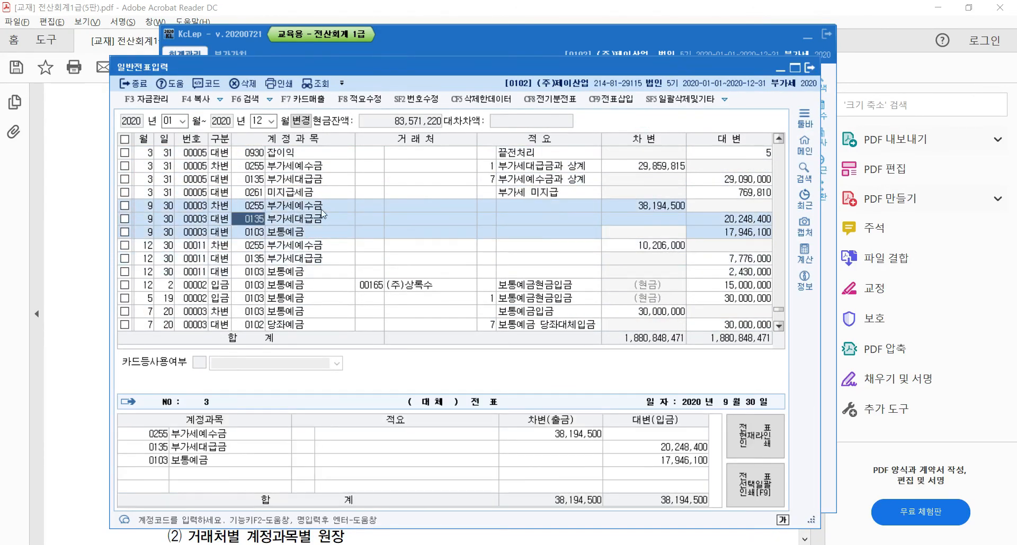
left_click(381, 154)
scroll(381, 155, "up", 4)
left_click(370, 194)
left_click(348, 195)
left_click(389, 193)
left_click(367, 193)
left_click(262, 198)
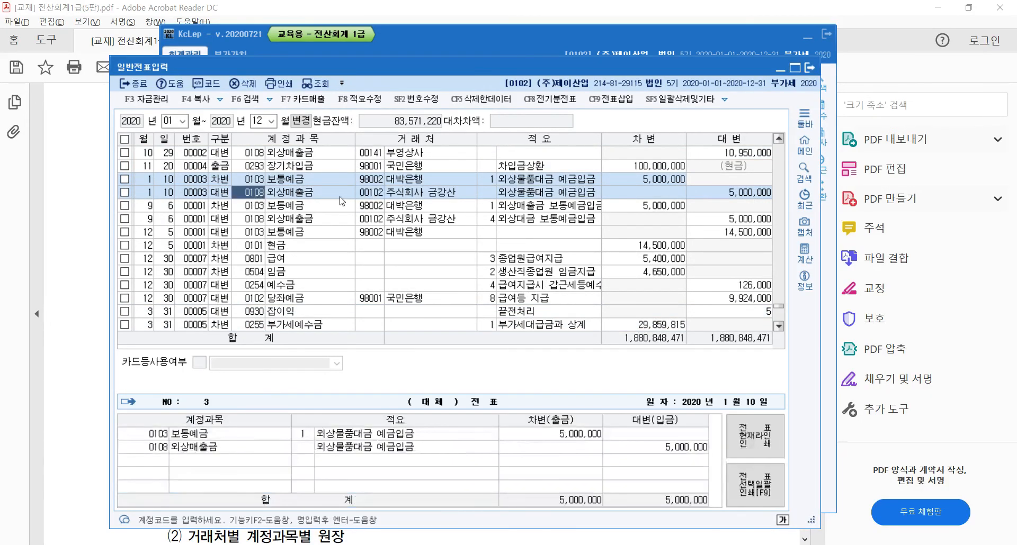
- Examine the 거래처 assigned to the January 10 외상매출금 entry and the September 6 보통예금 entry
left_click(370, 195)
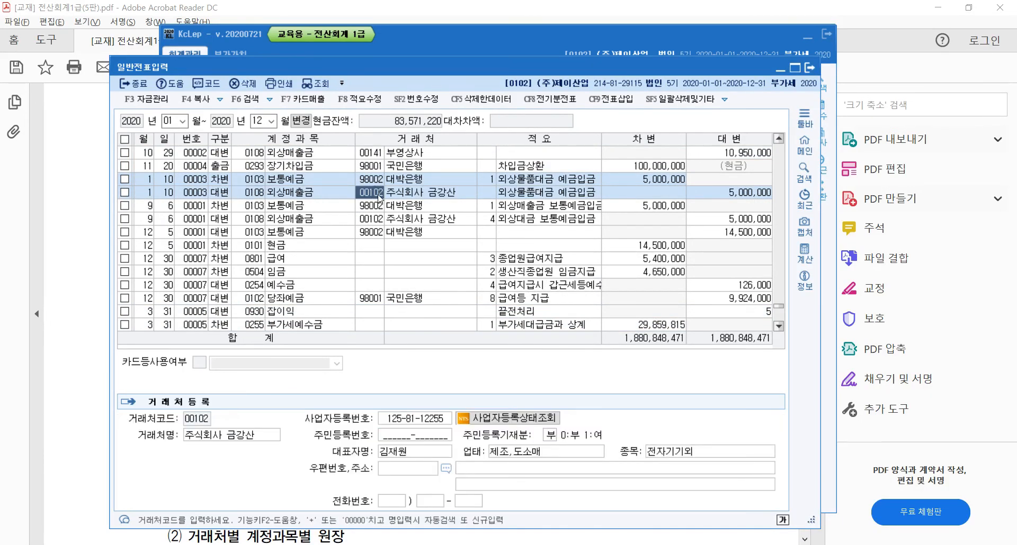
left_click(265, 197)
key("Return")
key("Return")
left_click(363, 208)
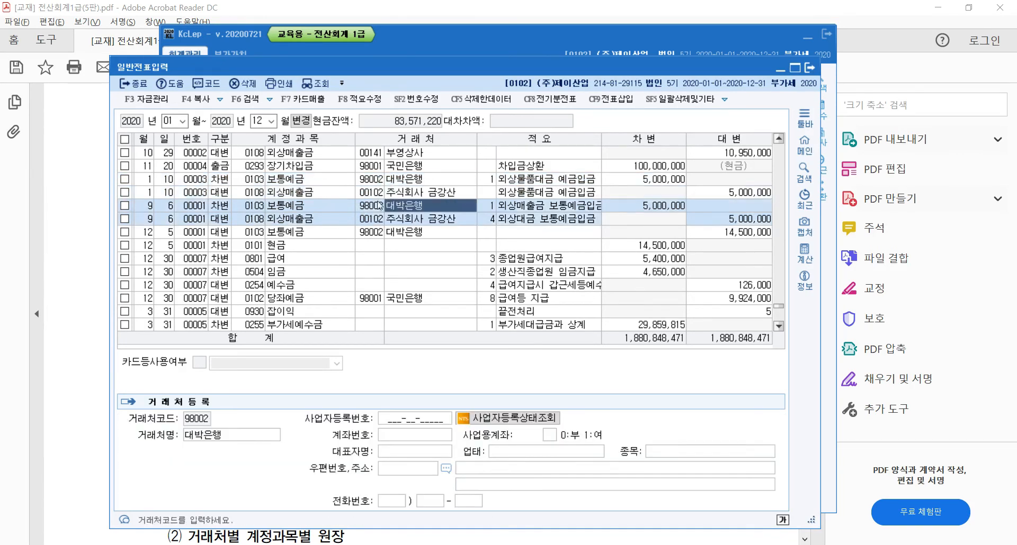
left_click(311, 189)
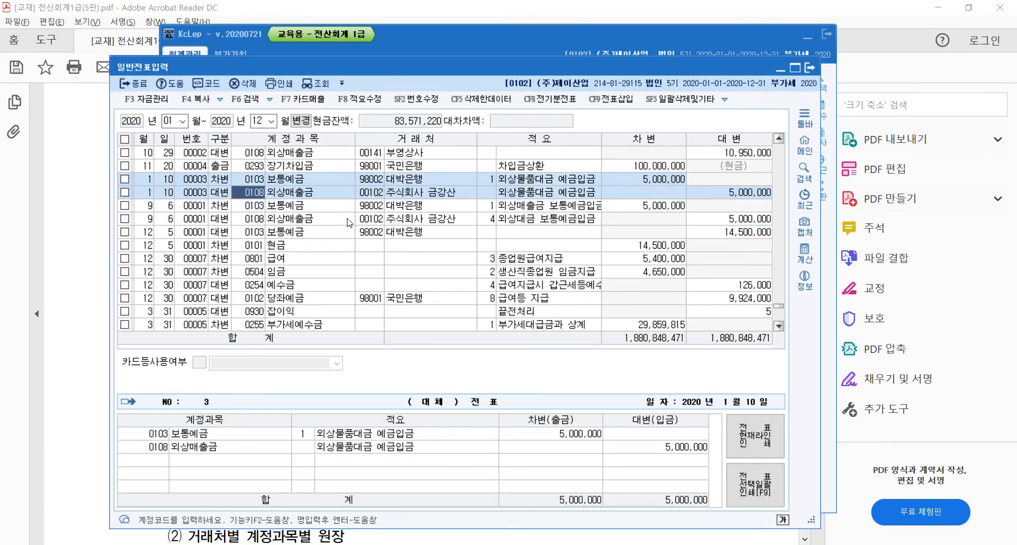
- Return to 거래처원장 and examine 주식회사 금강산's 현금, 외상매출금, 원재료 and 지급어음 rows in 총괄잔액, including the 지급어음 잔액
left_click(348, 55)
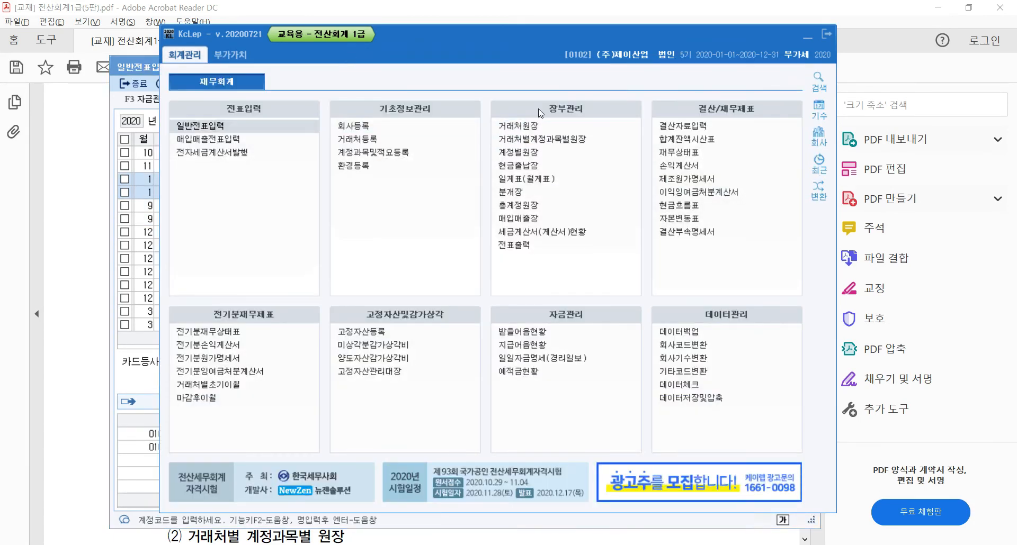
left_click(527, 132)
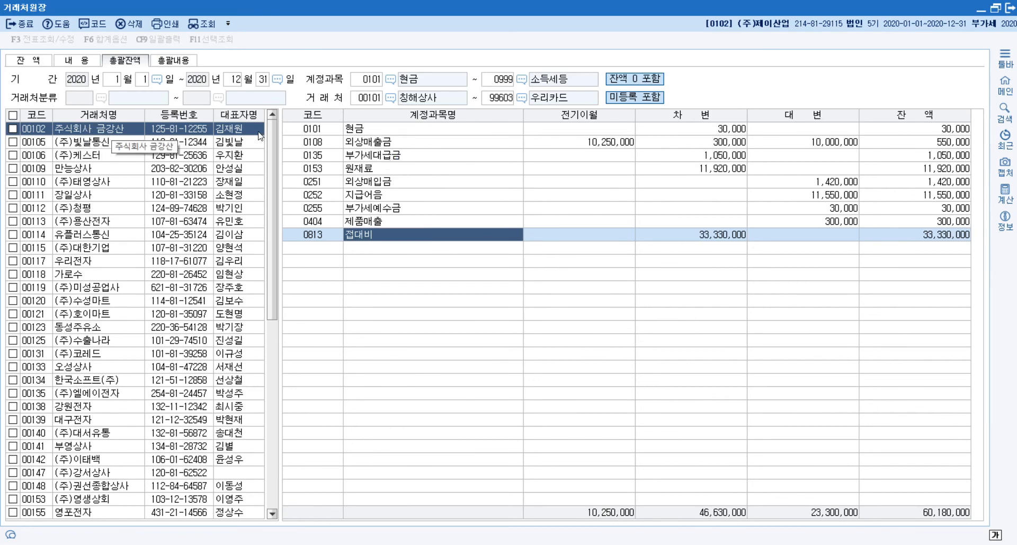
left_click(384, 133)
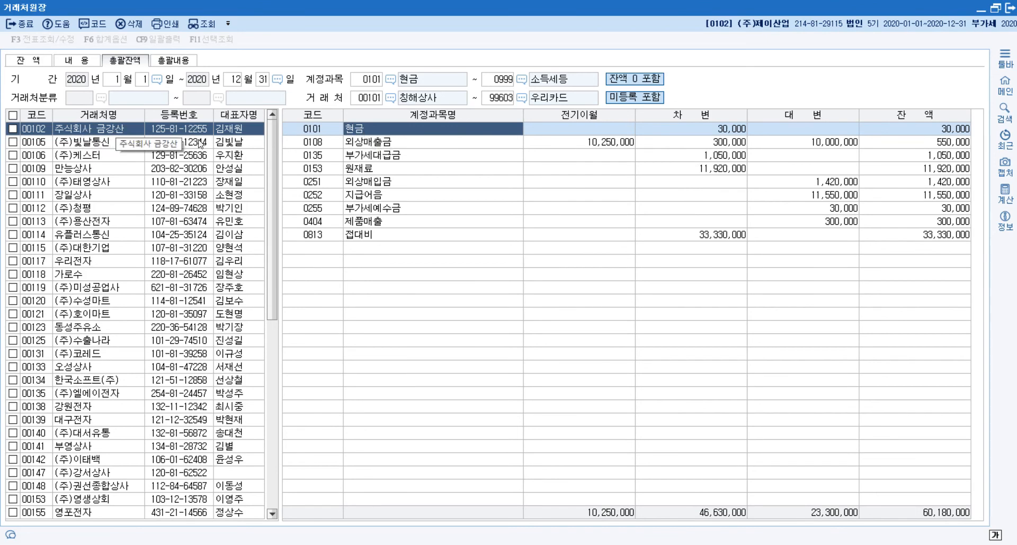
left_click(438, 149)
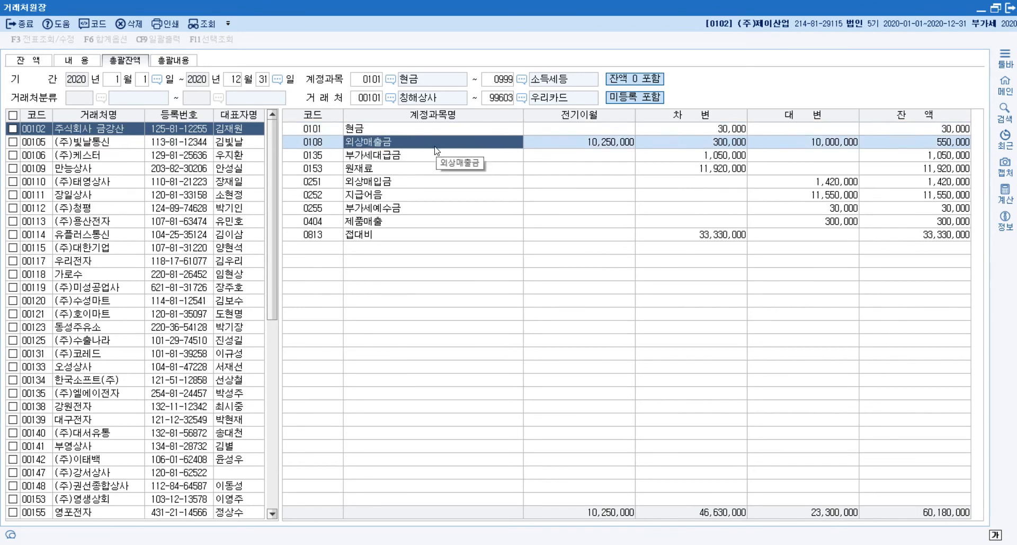
left_click(378, 169)
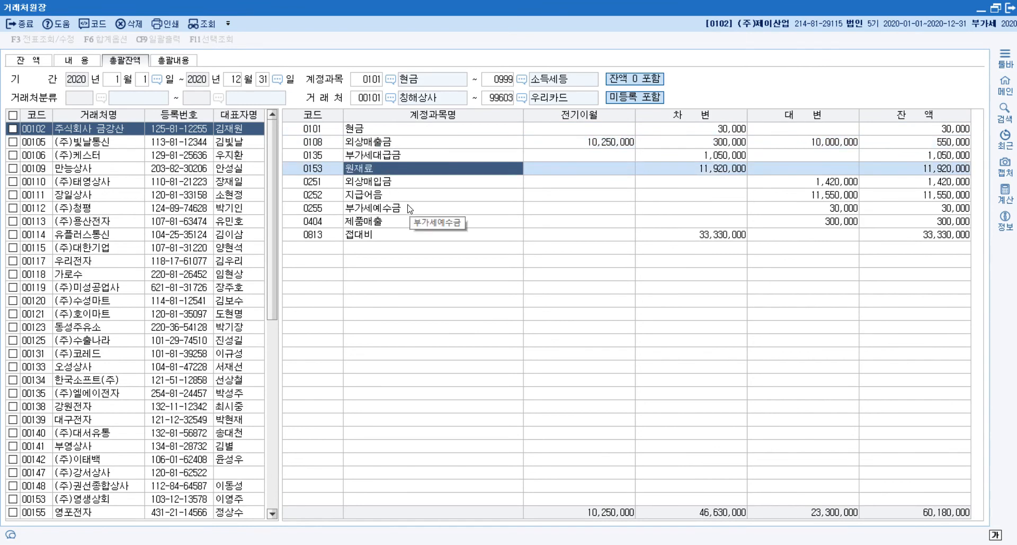
left_click(380, 196)
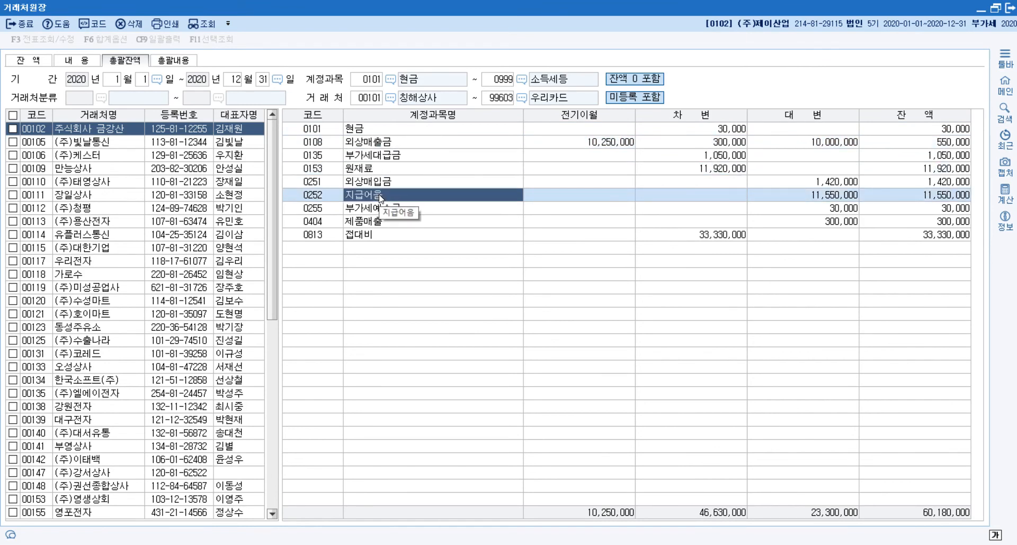
left_click(925, 190)
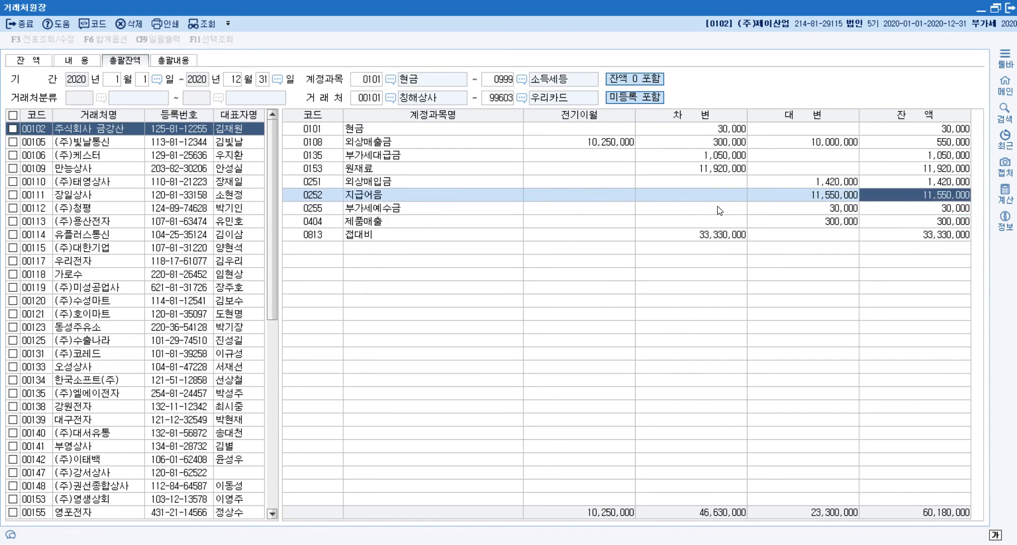
- Open the 총괄내용 details of 주식회사 금강산's 접대비 and examine the 04-01 entry's date, account and 차변
double_click(713, 233)
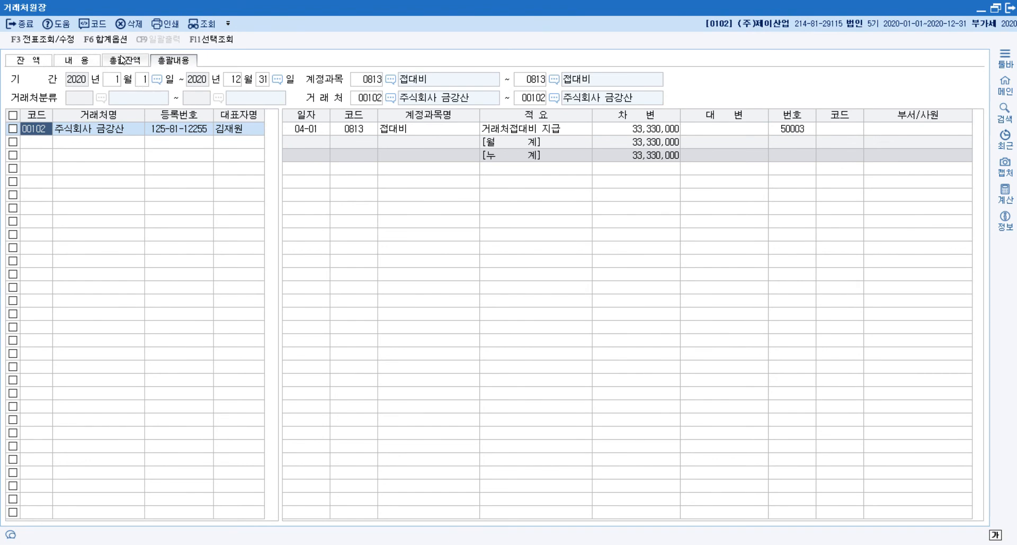
left_click(87, 128)
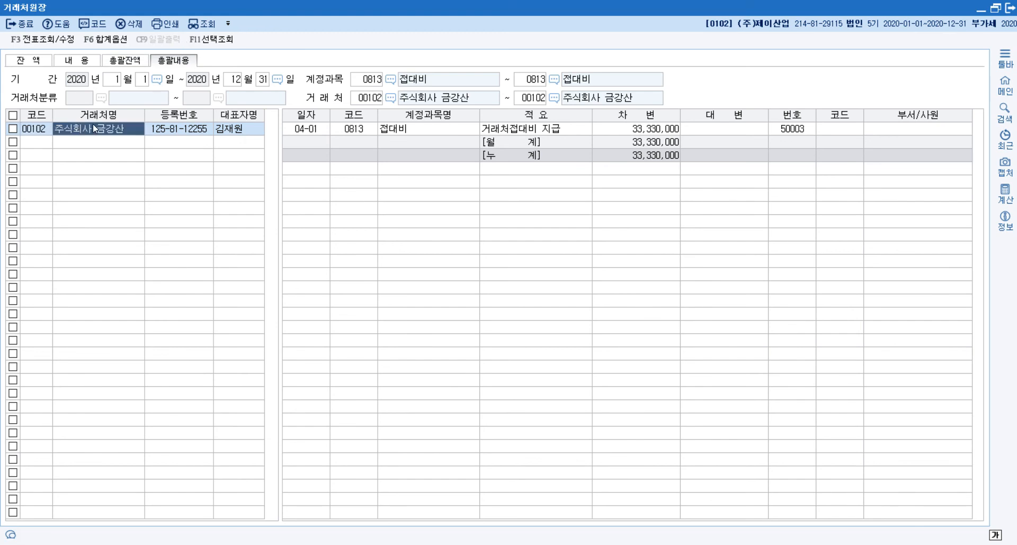
left_click(307, 132)
left_click(415, 135)
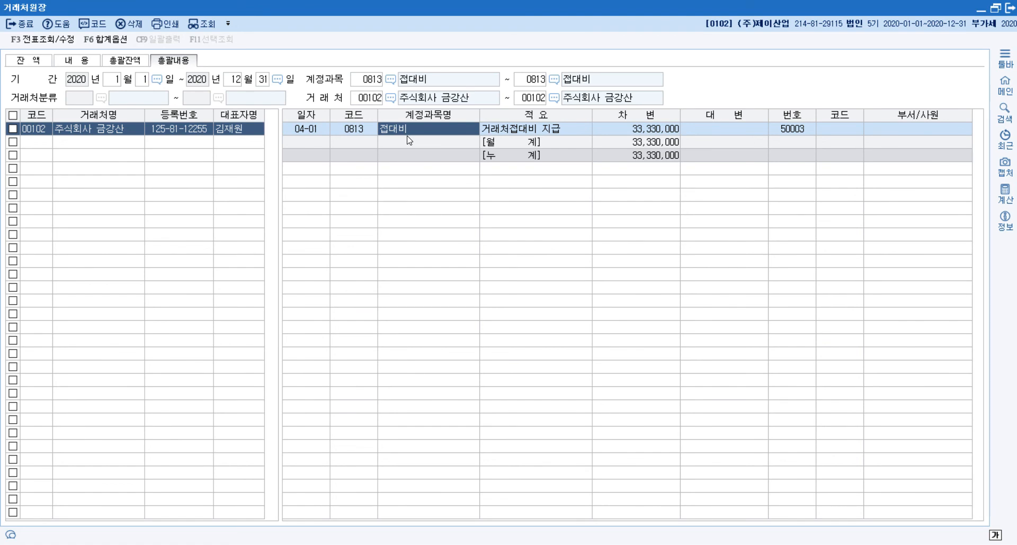
key("Right")
key("Right")
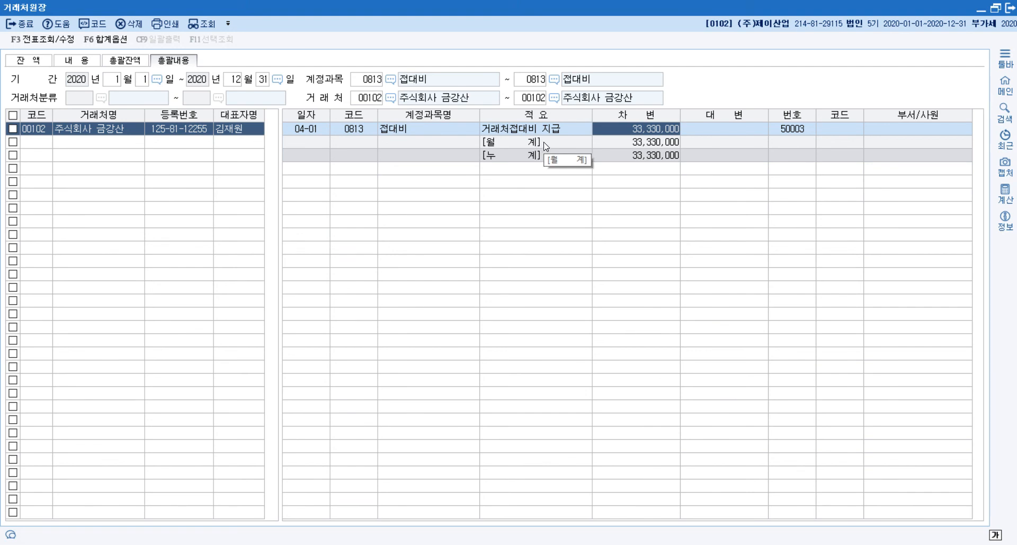
left_click(309, 138)
left_click(114, 132)
left_click(351, 131)
- Open the voucher behind the 04-01 접대비 entry and check its 차변 and 적요
double_click(404, 128)
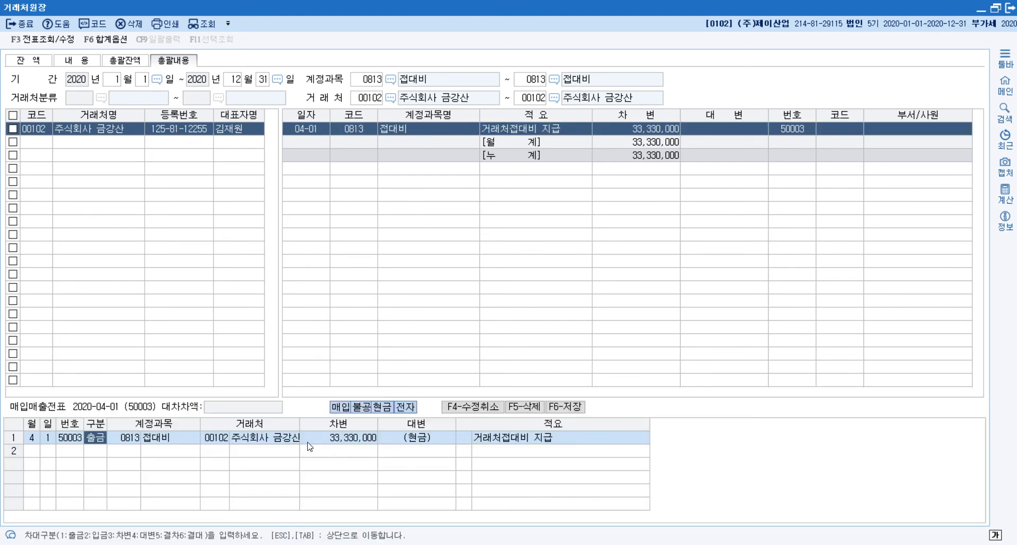
left_click(310, 439)
left_click(519, 445)
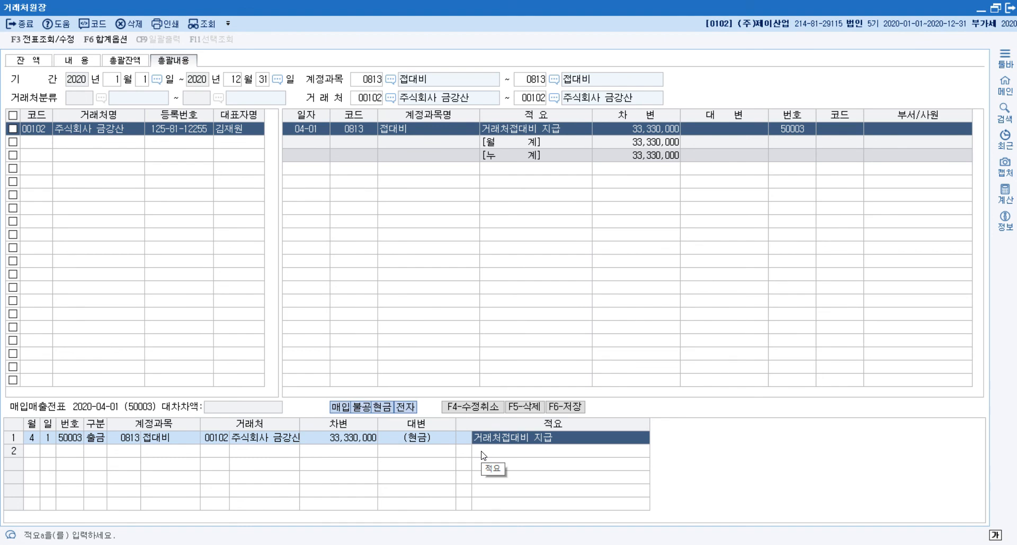
- Compare the 잔액 and 내용 views of 주식회사 금강산's 외상매출금, and point out the 계정과목 code in 내용
left_click(41, 66)
left_click(119, 132)
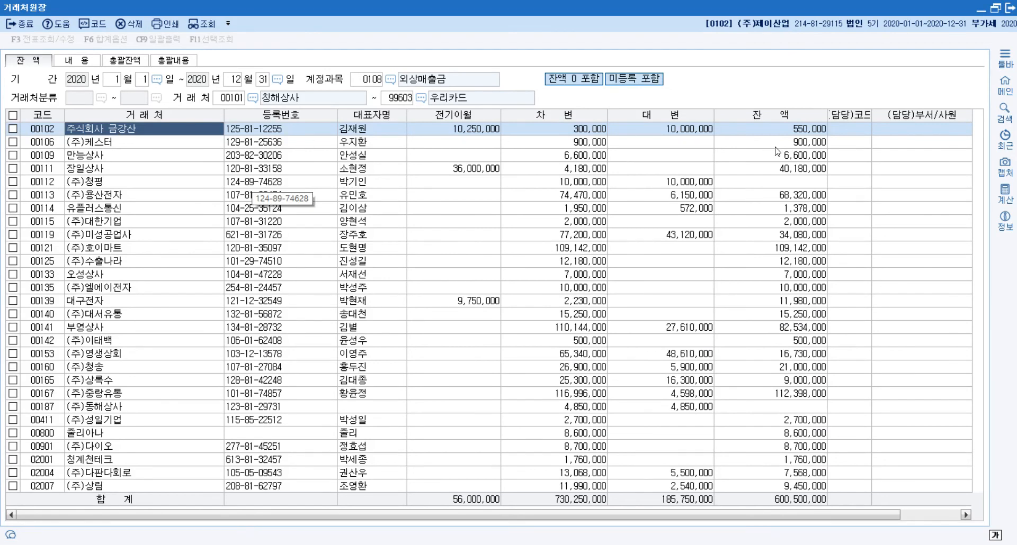
left_click(69, 61)
left_click(37, 60)
left_click(68, 63)
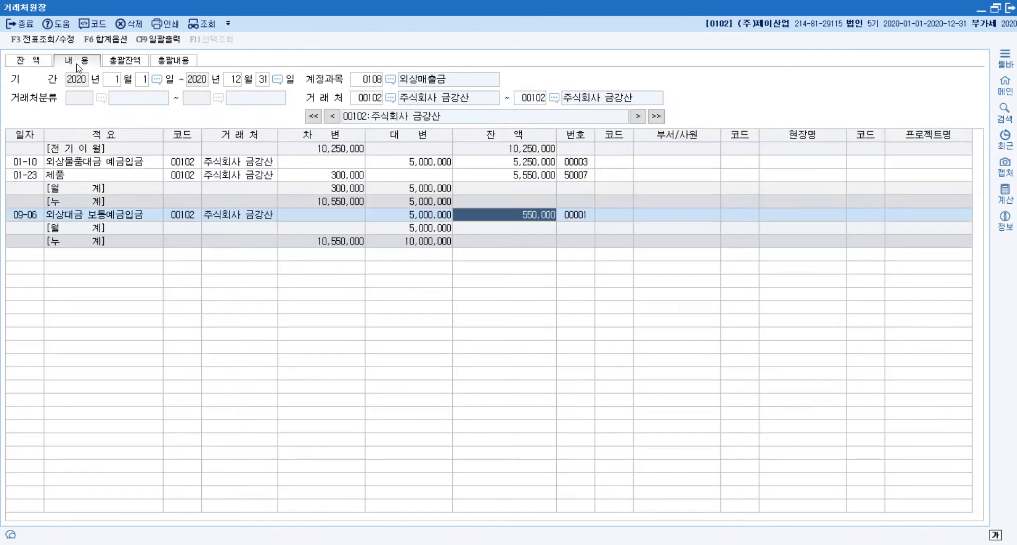
left_click(367, 84)
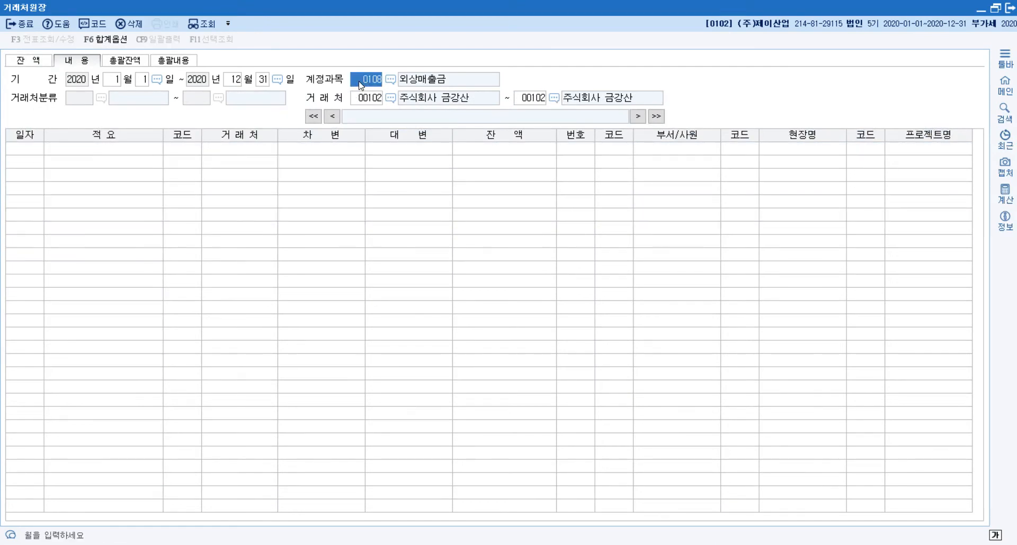
- Return to the 총괄잔액 view and check the 외상매출금 row of 주식회사 금강산
left_click(125, 60)
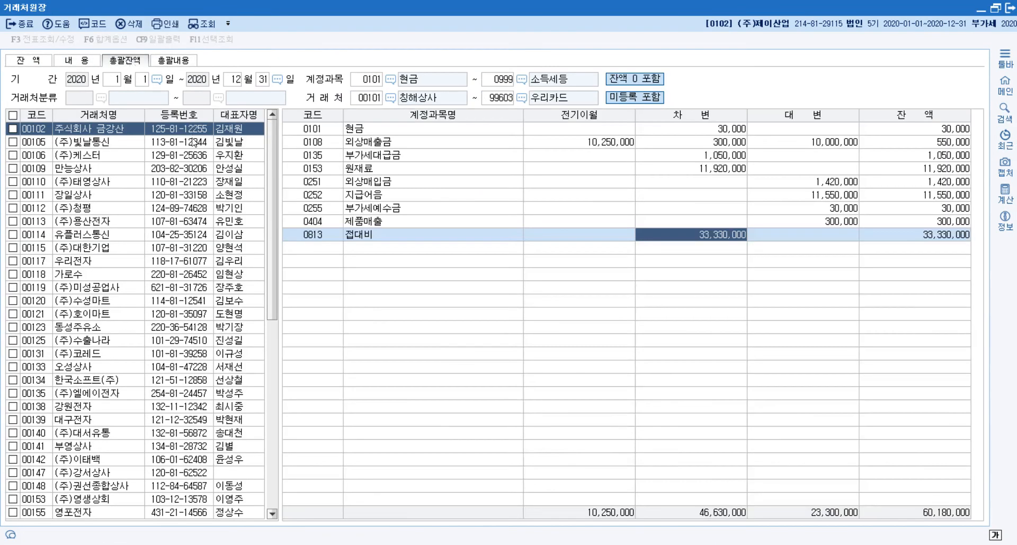
left_click(386, 151)
left_click(386, 139)
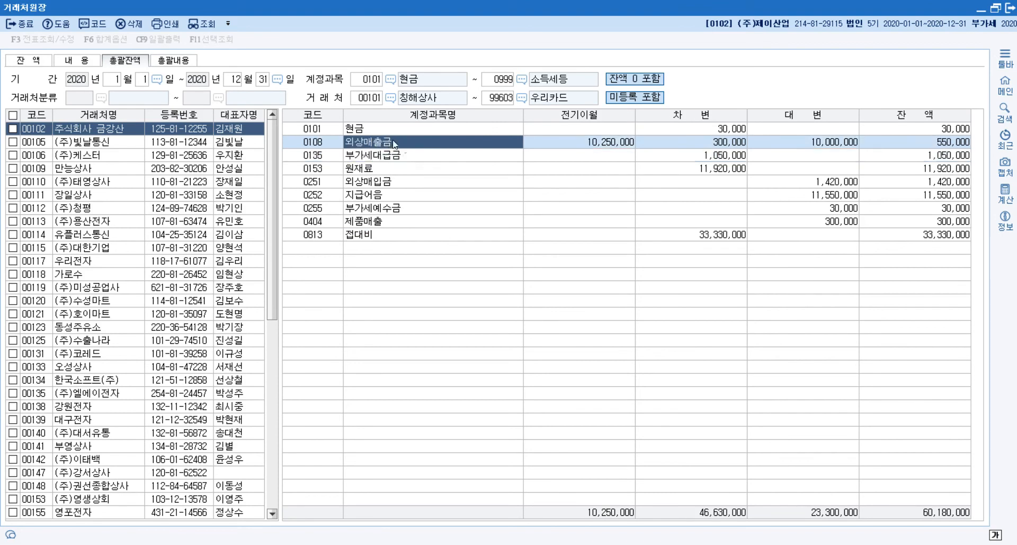
left_click(91, 130)
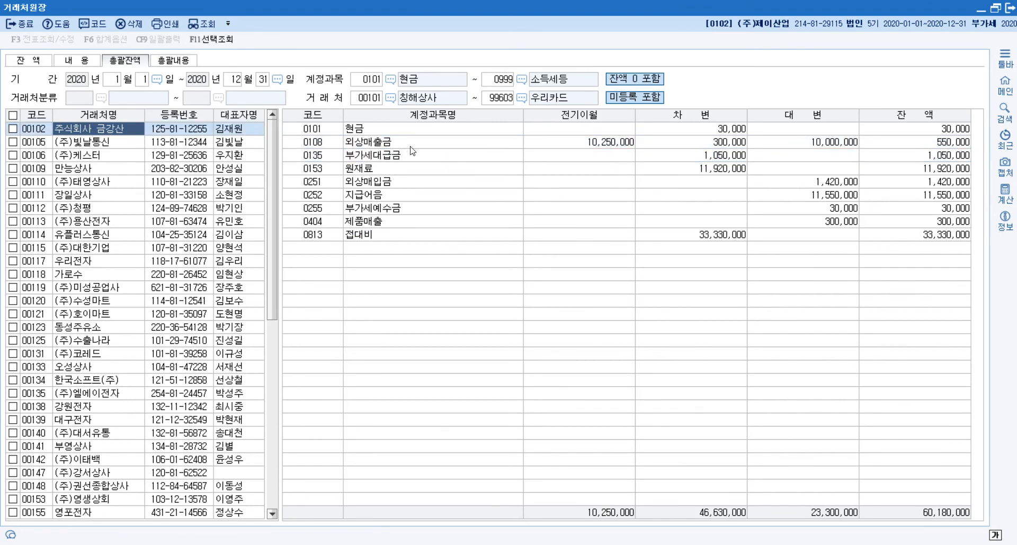
- Step through the customers down to (주)용산전자 and examine its 부가세예수금, 부가세대급금 and 외상매출금 rows
key("Down")
key("Down")
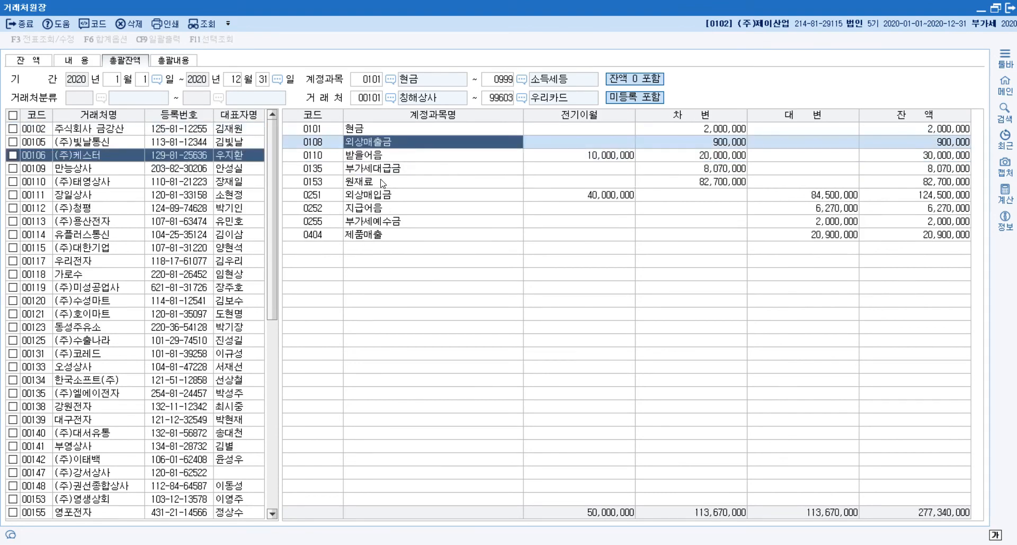
key("Down")
key("Down")
key("Down")
key("Down")
key("Down")
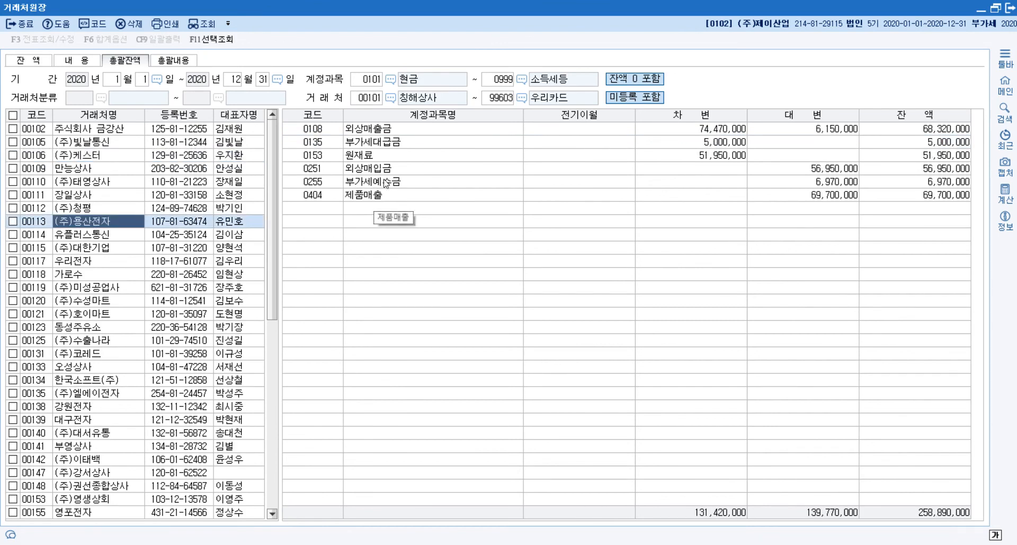
left_click(384, 178)
left_click(391, 144)
left_click(405, 132)
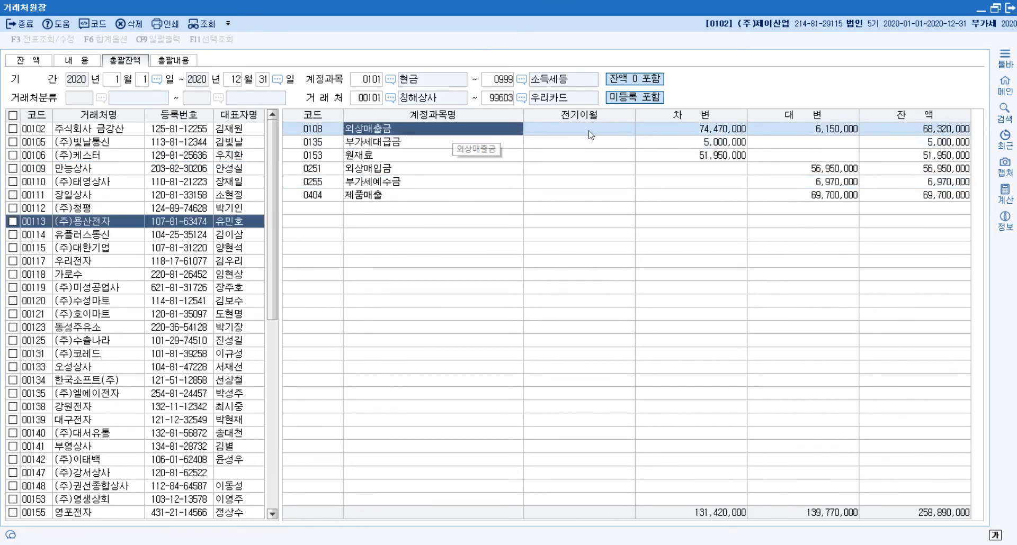
- Open the 총괄내용 detail of (주)용산전자's 외상매출금 and check its 09-21 and 10-30 entries
left_click(674, 132)
double_click(674, 133)
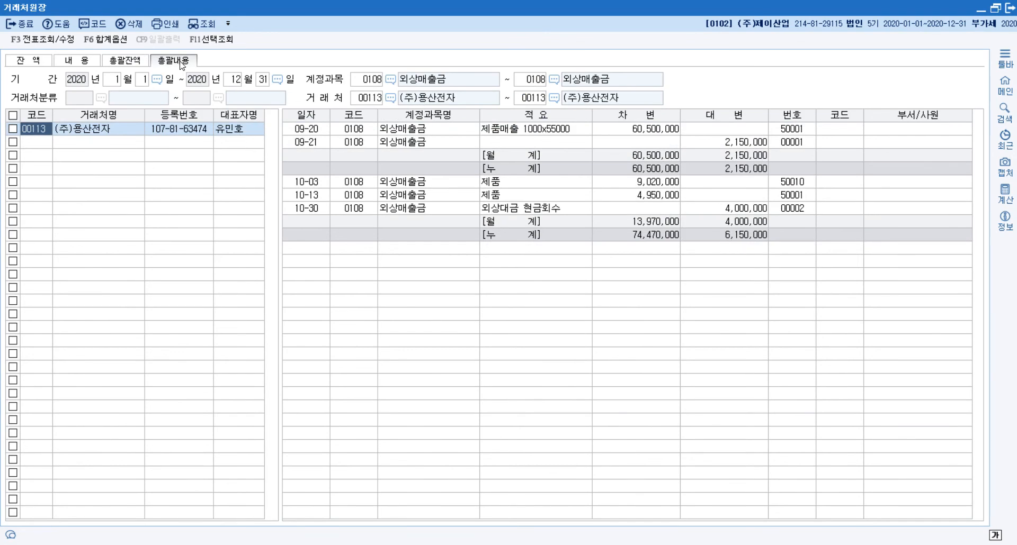
left_click(450, 146)
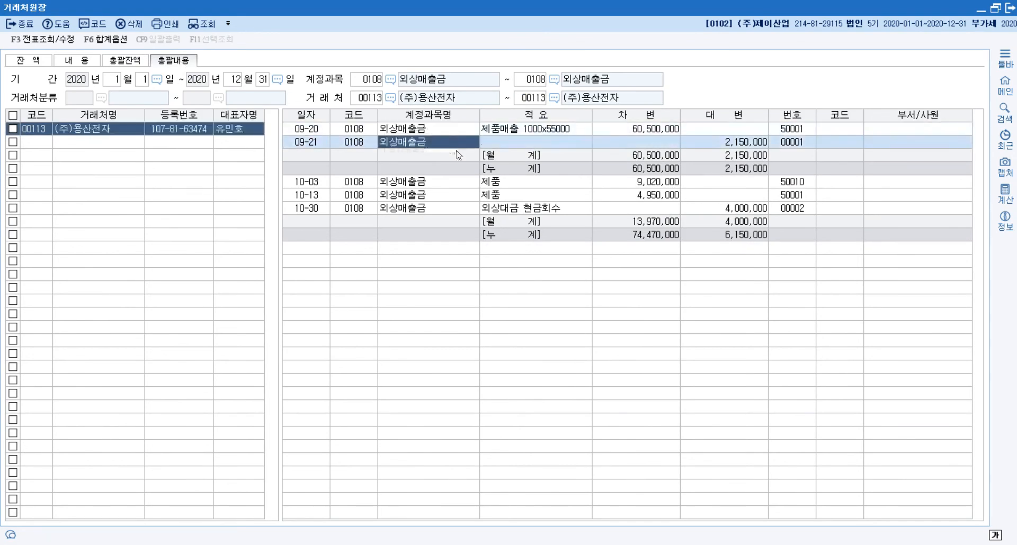
left_click(599, 208)
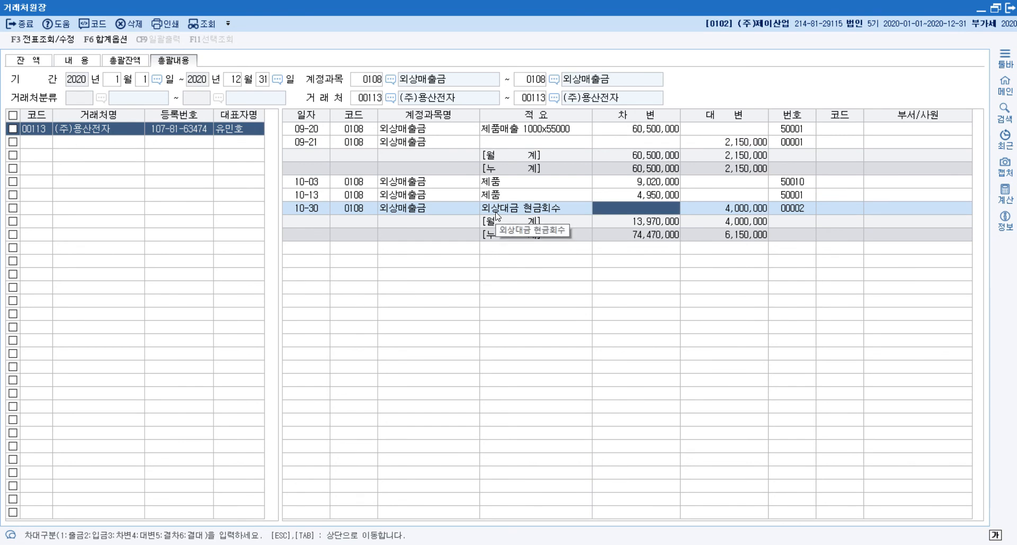
- Leave the ledger and find section (2) 거래처별 계정과목별 원장 in the textbook PDF in Adobe Acrobat Reader
left_click(1009, 8)
left_click(98, 139)
scroll(253, 281, "down", 7)
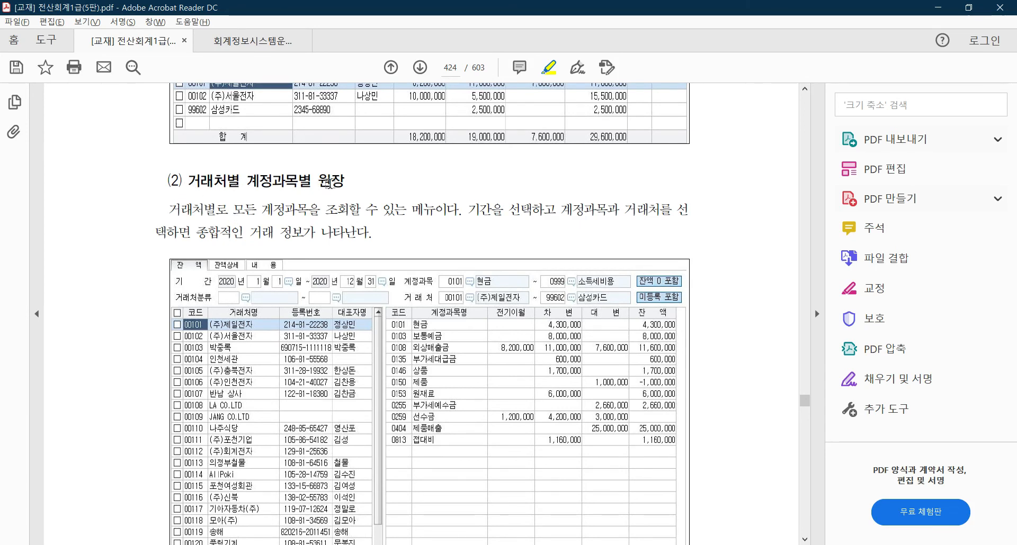
- Switch back to KcLep, revisit the 총괄잔액 and 총괄내용 views of 거래처원장, and close that ledger
key("alt+Tab")
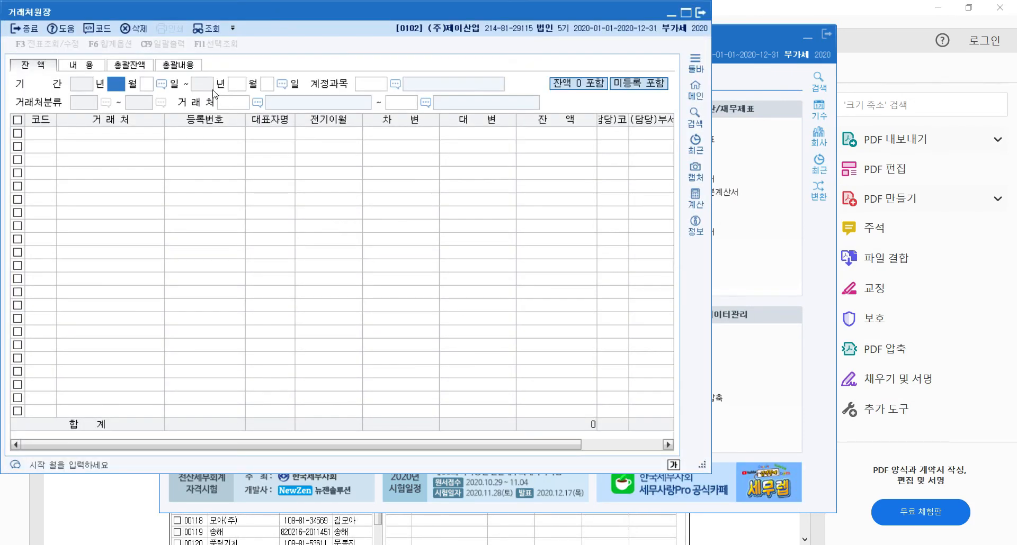
left_click(138, 68)
left_click(181, 65)
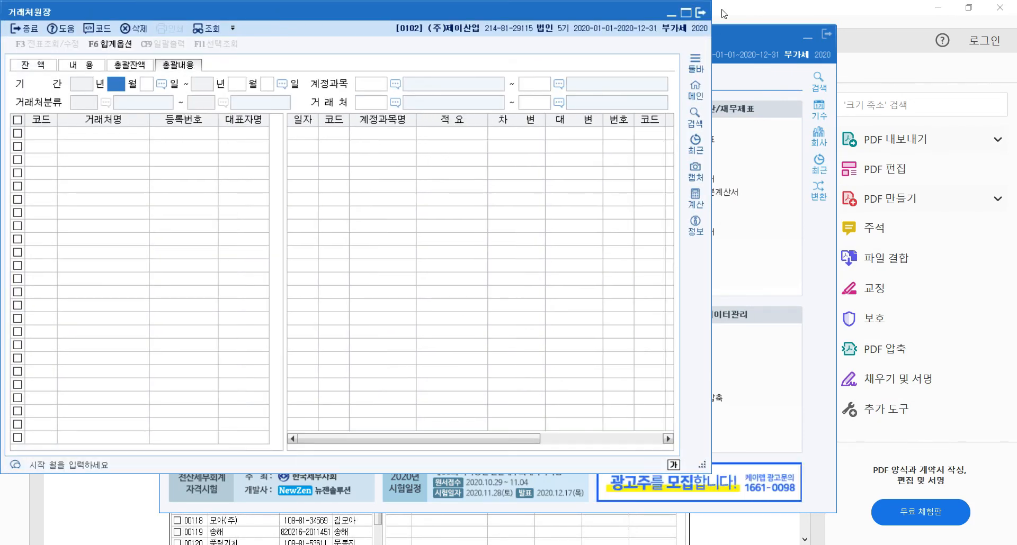
left_click(699, 12)
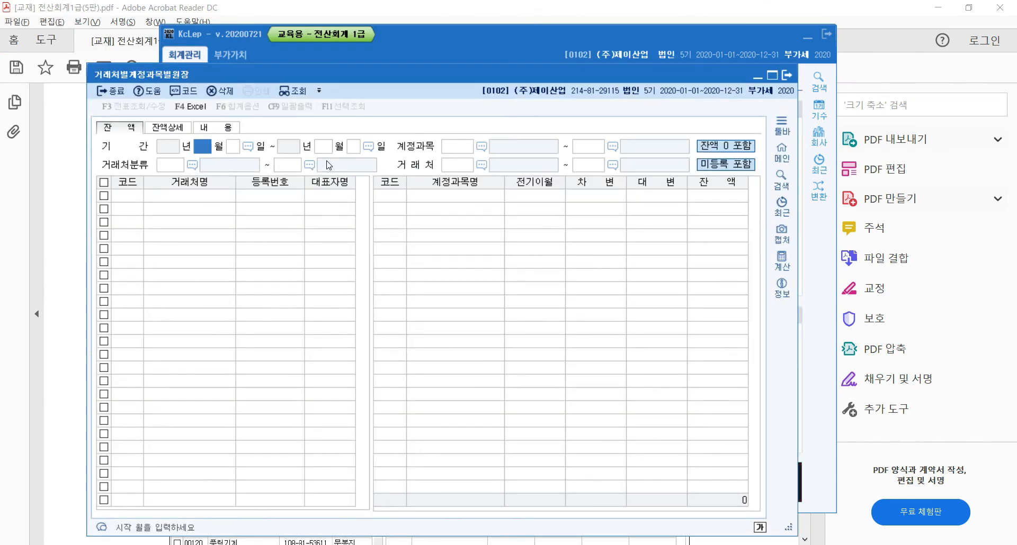
- Query the 잔액 view of 거래처별계정과목별원장 for 2020-01-01 to 2020-12-31, accounts 0101 to 0999 and customers 00101 to 99603
key("Return")
key("Return")
key("Return")
key("Return")
key("Return")
key("Return")
key("Return")
key("Return")
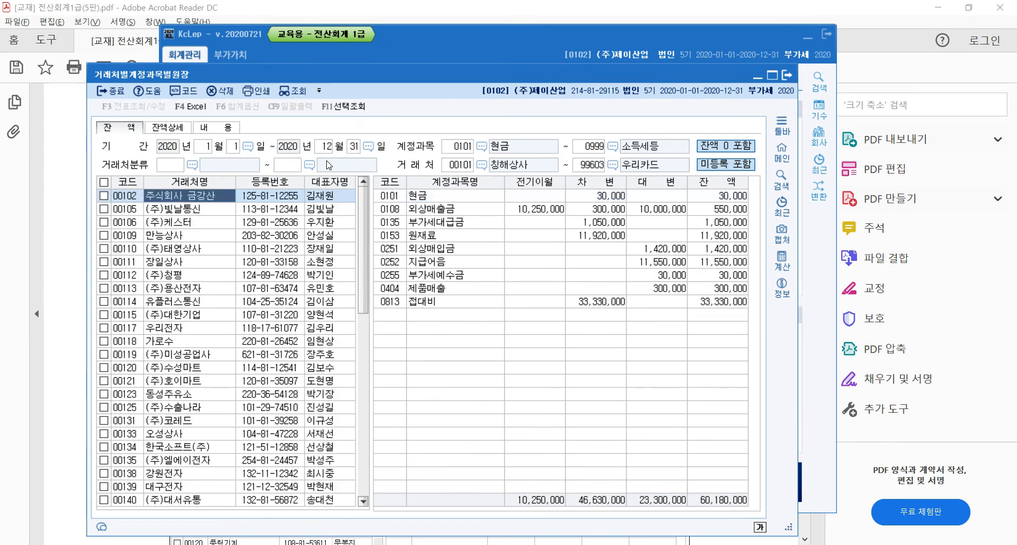
- Examine the account rows of 주식회사 금강산 one by one, from 현금 down to 제품매출 and 접대비
left_click(193, 208)
key("Up")
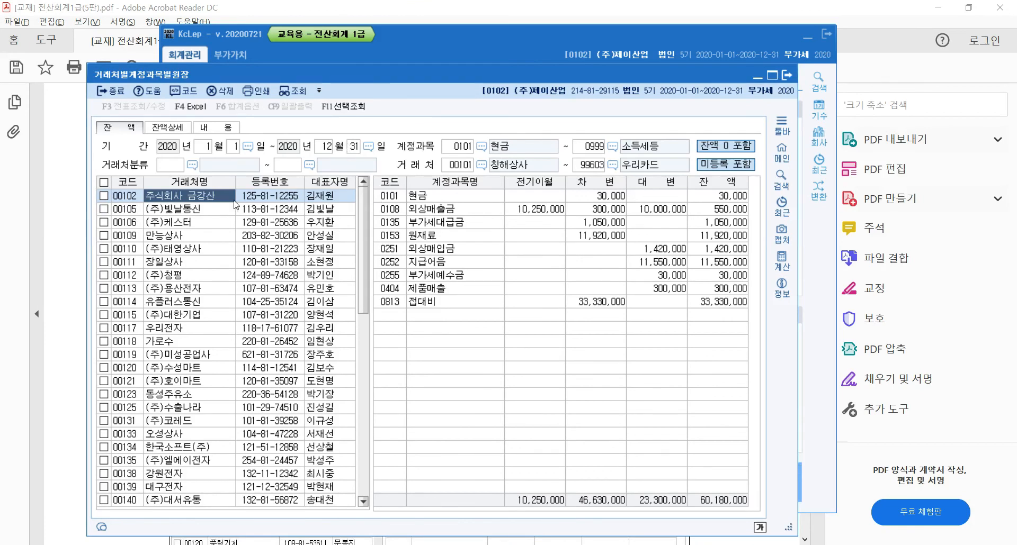
left_click(455, 200)
left_click(456, 212)
left_click(440, 221)
left_click(439, 239)
left_click(438, 251)
left_click(438, 263)
left_click(437, 277)
left_click(432, 302)
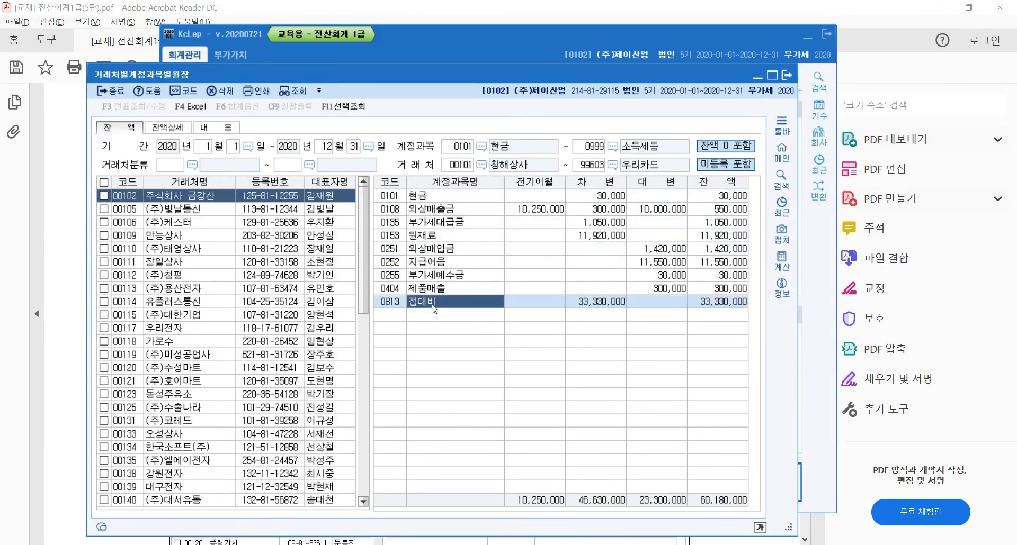
left_click(431, 288)
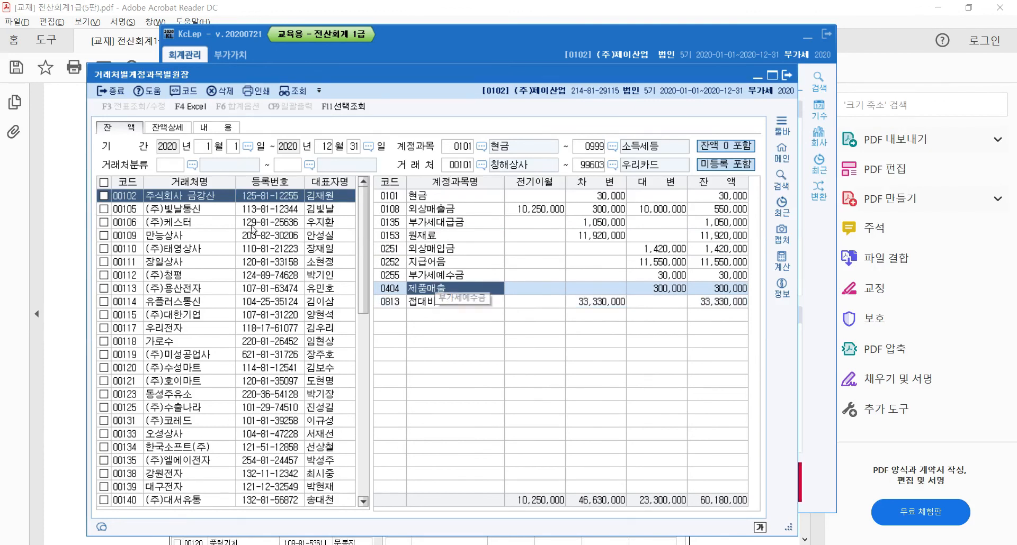
- Query the 잔액상세 view for 2020-01-01 to 2020-12-31, accounts 0101 to 0999, and check 주식회사 금강산's 01-10 외상매출금 entry
left_click(171, 131)
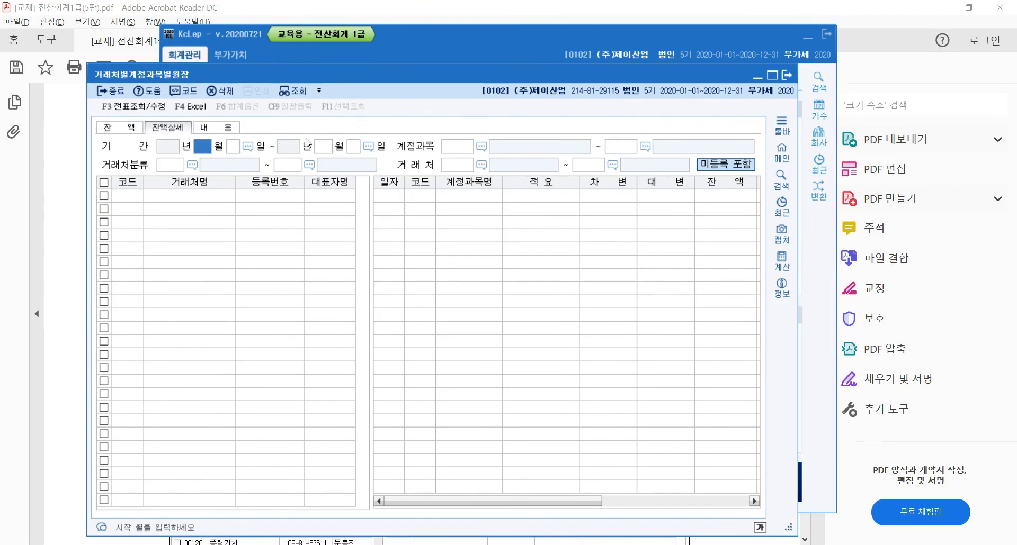
key("Return")
key("Return")
key("Return")
key("Return")
key("Return")
key("Return")
key("Return")
key("Return")
key("Return")
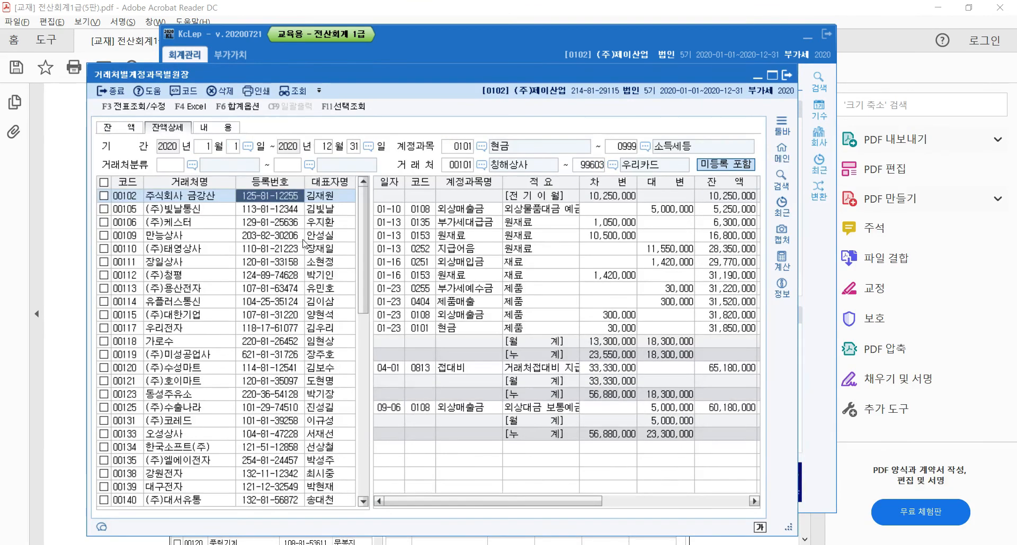
left_click(185, 198)
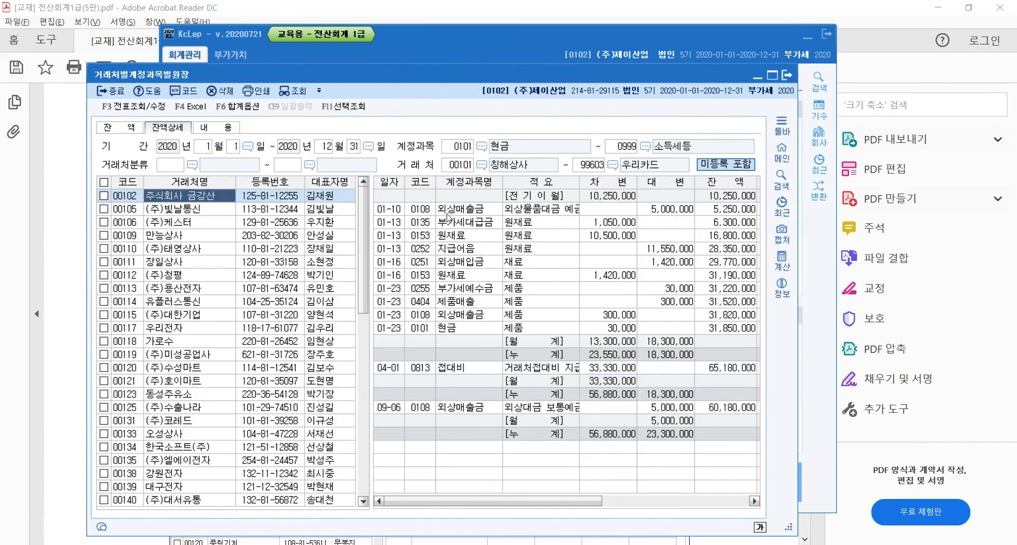
left_click(449, 211)
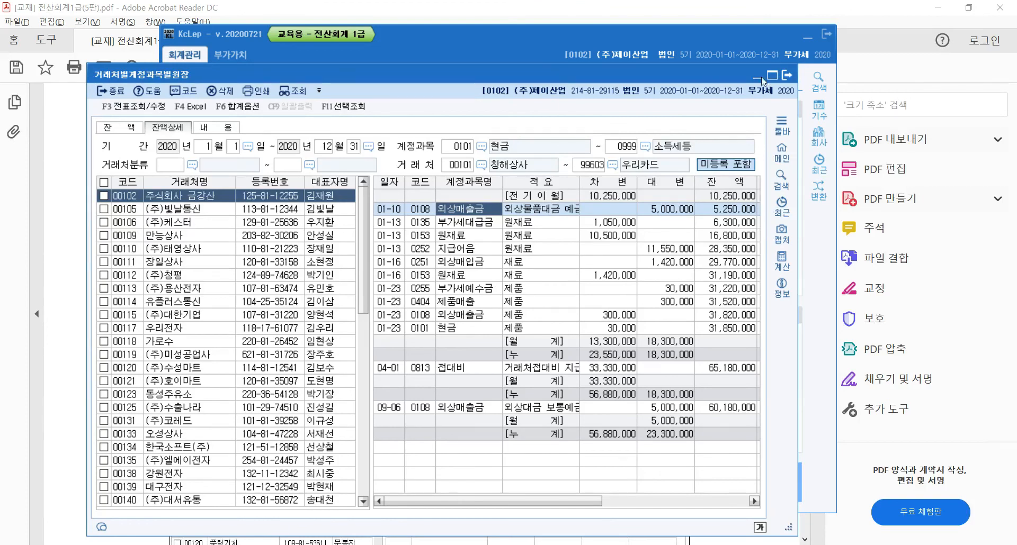
- Close 거래처별계정과목별원장 and find section (3) 계정별원장 in the textbook PDF
left_click(787, 75)
left_click(129, 195)
scroll(195, 222, "down", 10)
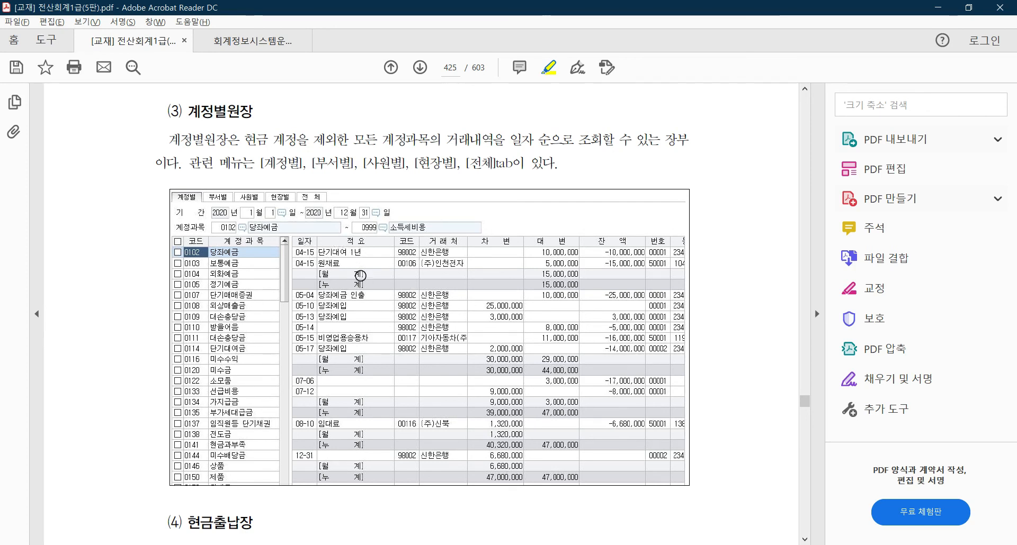
- Switch to KcLep, open 계정별원장 for 2020-01-01 to 2020-12-31, and select the 당좌예금 account
key("alt+Tab")
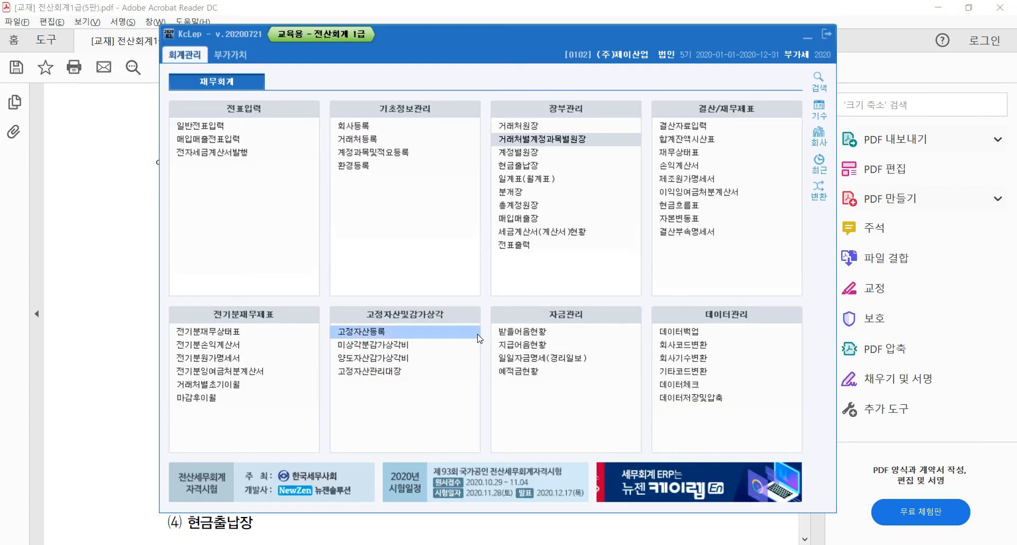
left_click(520, 153)
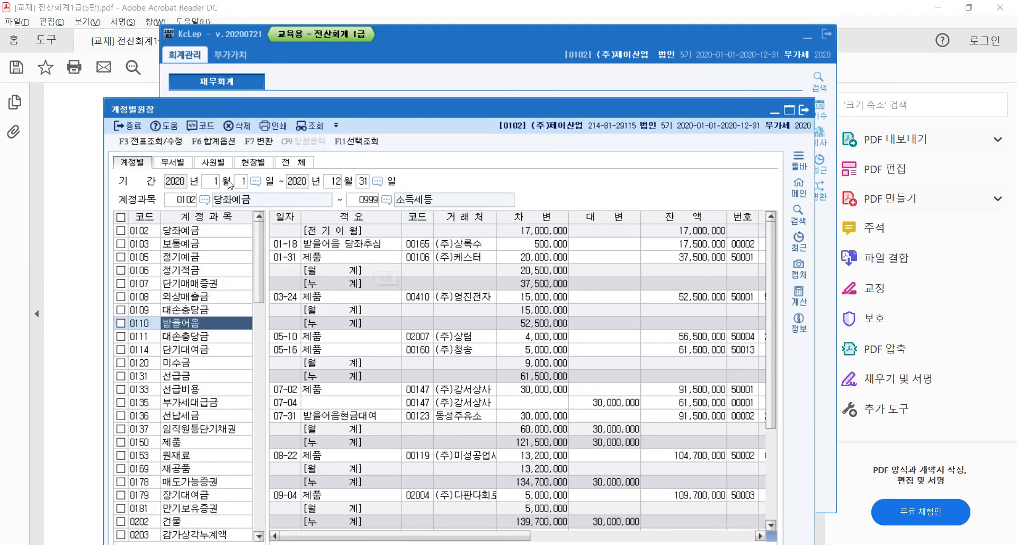
left_click_drag(161, 116, 161, 27)
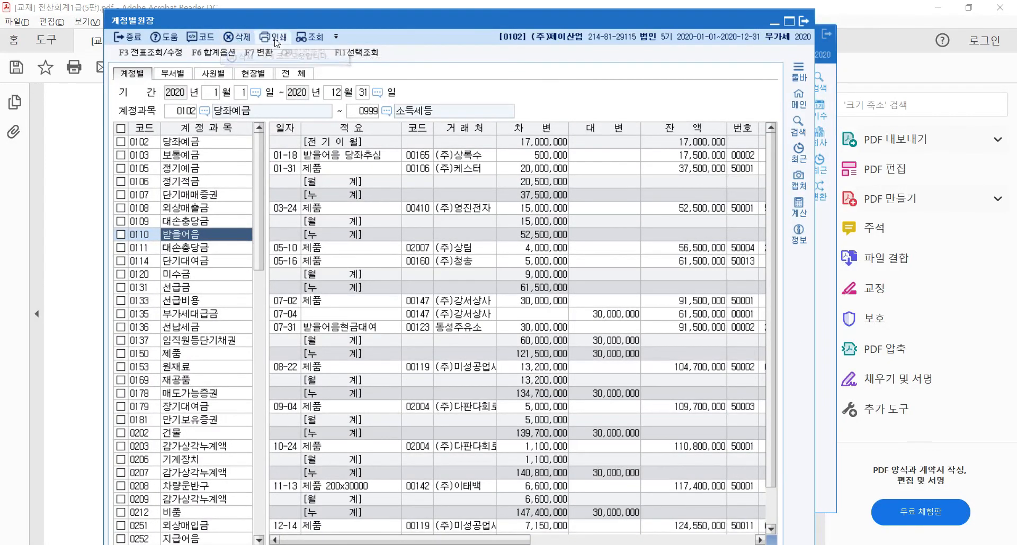
left_click(175, 142)
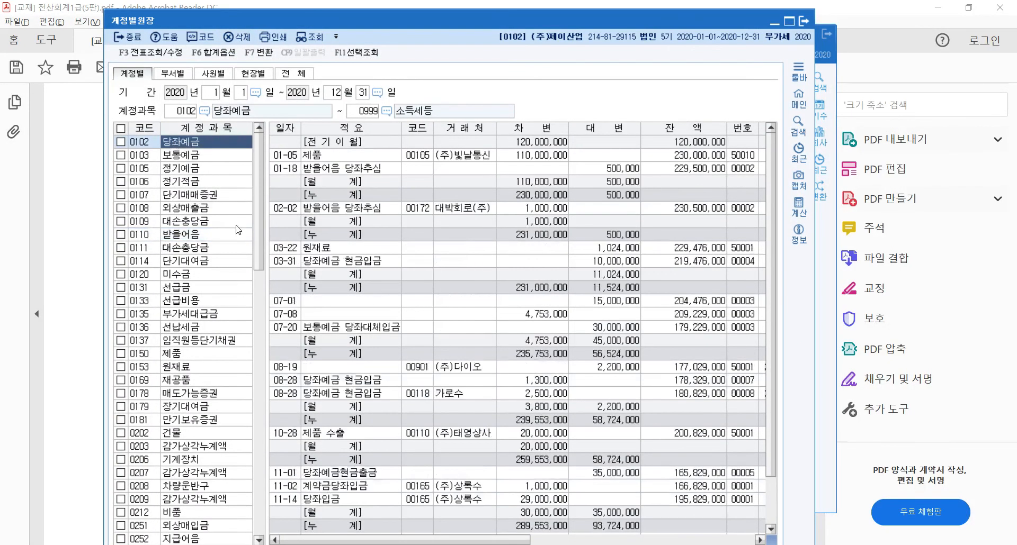
left_click(209, 154)
left_click(207, 143)
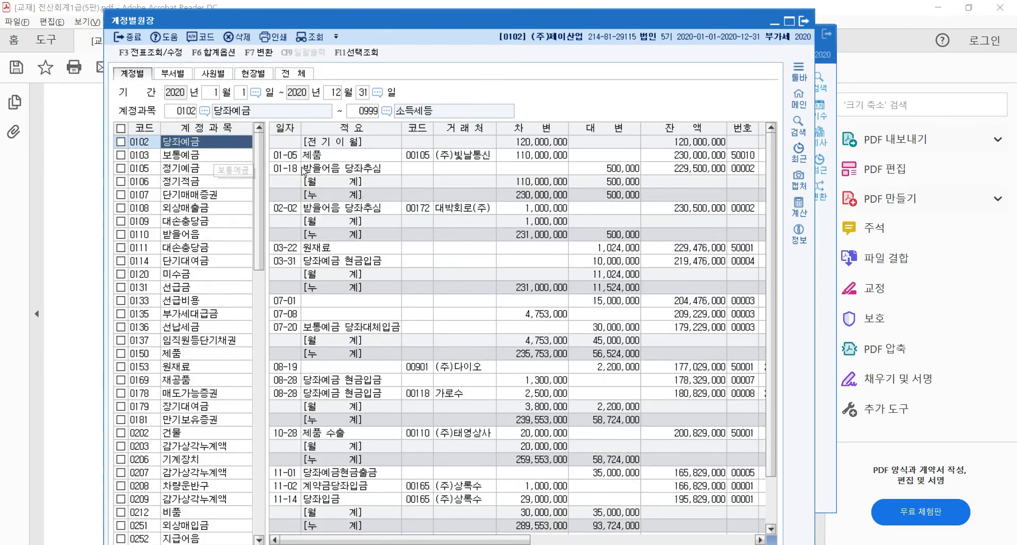
- Examine the 당좌예금 entries through the year, including 01-18, 07-20 and the 잔액 of the 12-30 entry
left_click(358, 167)
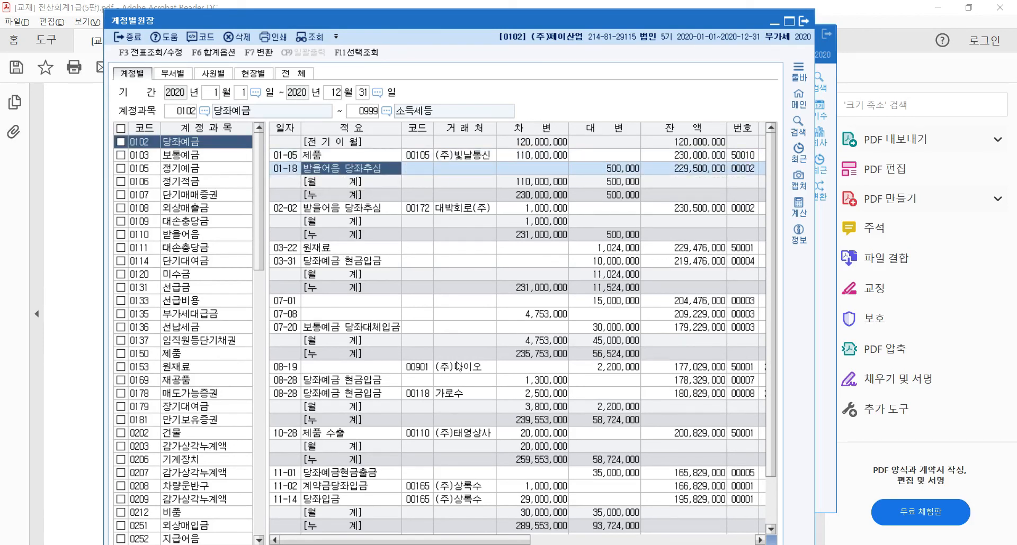
left_click(464, 328)
scroll(385, 325, "down", 2)
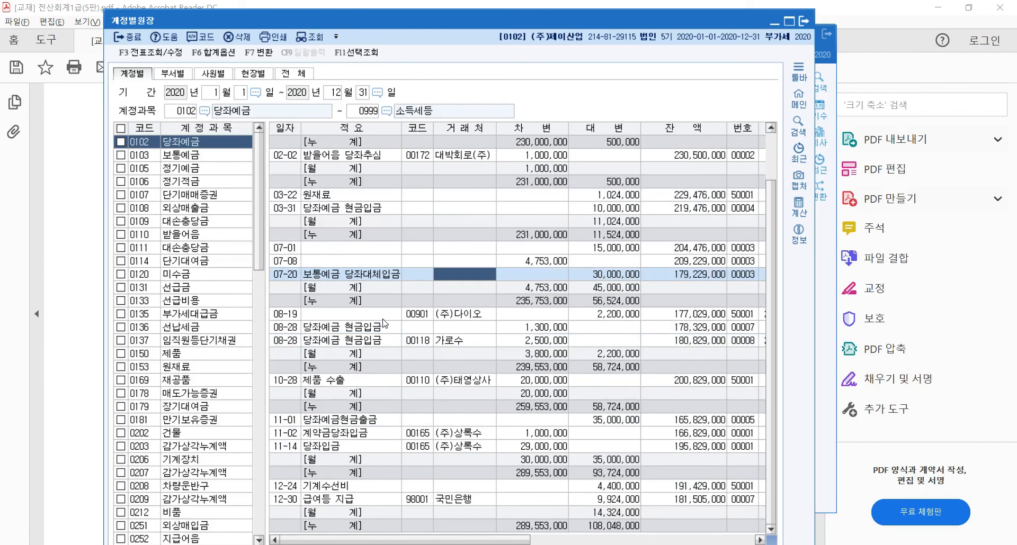
scroll(385, 324, "up", 1)
scroll(629, 528, "down", 1)
left_click(627, 527)
left_click(690, 503)
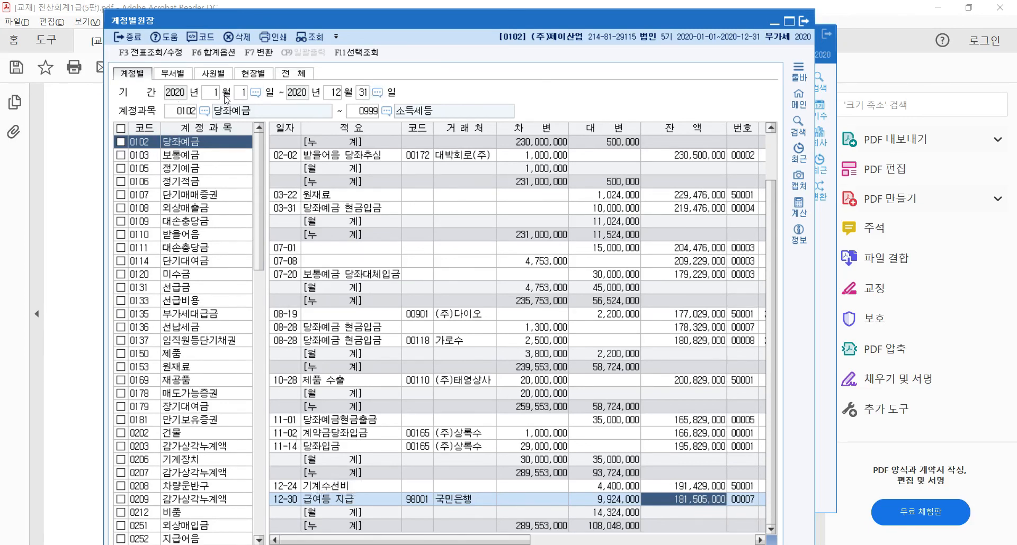
- Set the end of the 계정별원장 period to 2020-06-30 and run the query for accounts 0102 to 0999
left_click(337, 93)
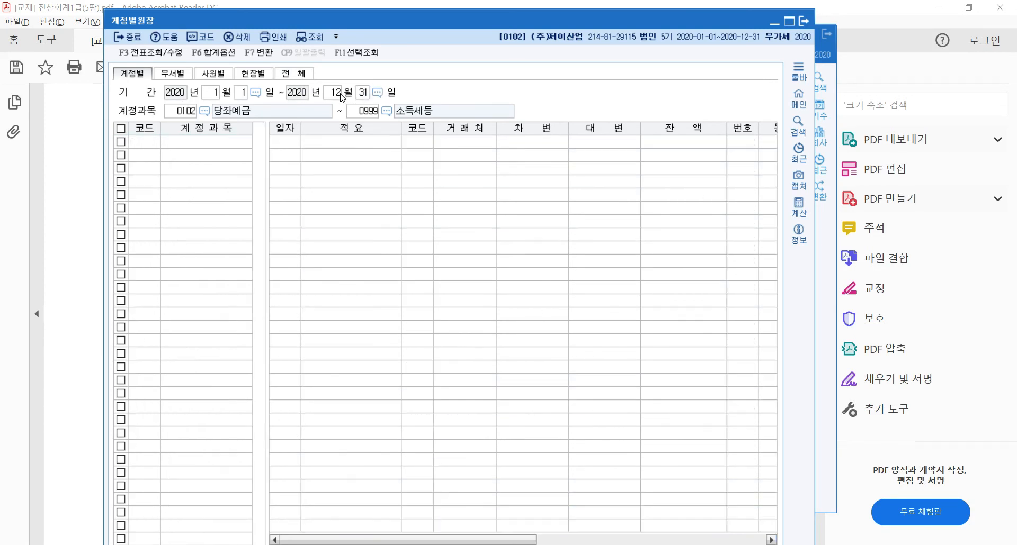
type("6")
key("Return")
type("30")
key("Return")
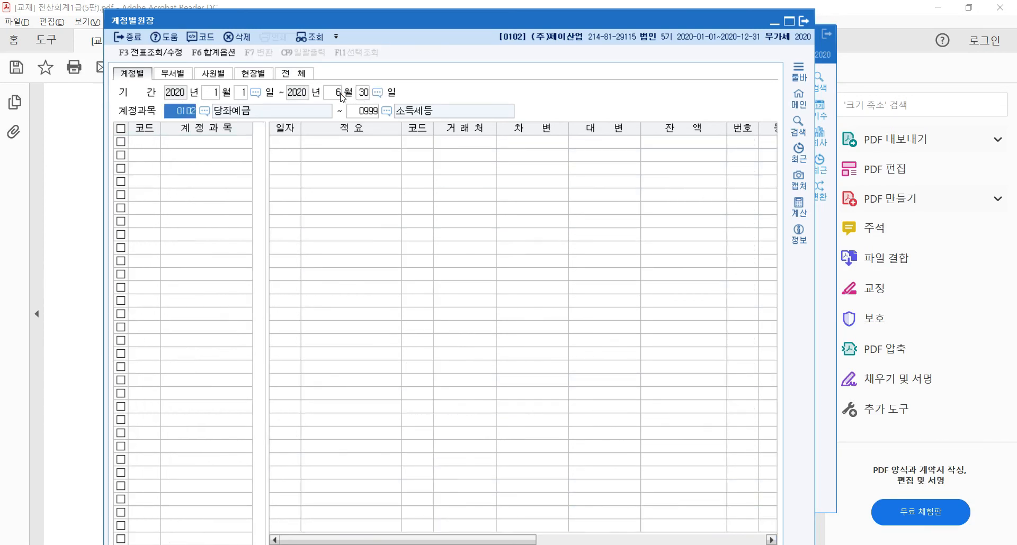
key("Return")
key("Return")
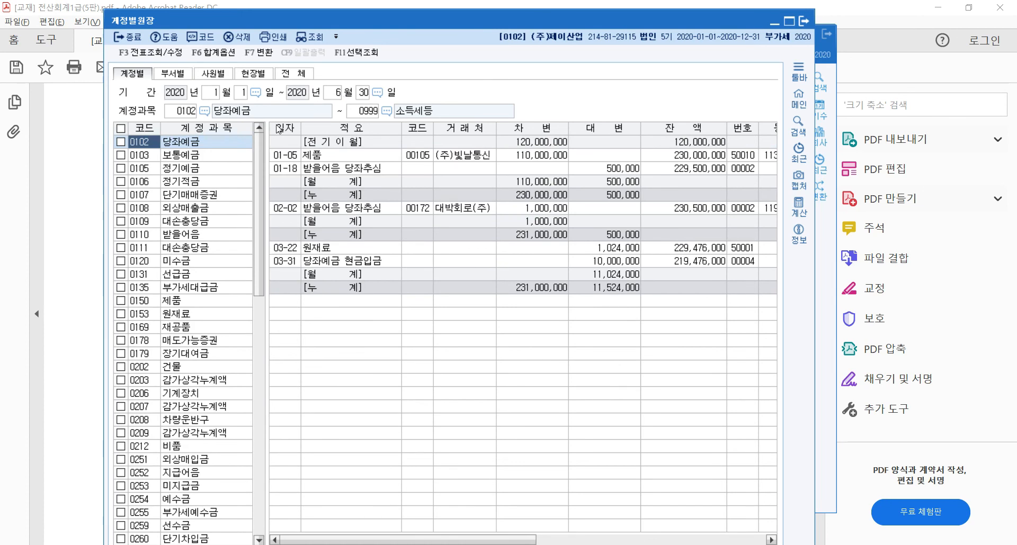
- Check the 잔액 of 당좌예금's 03-31 entry and the 거래처 of its 01-05 and 02-02 entries
left_click(199, 144)
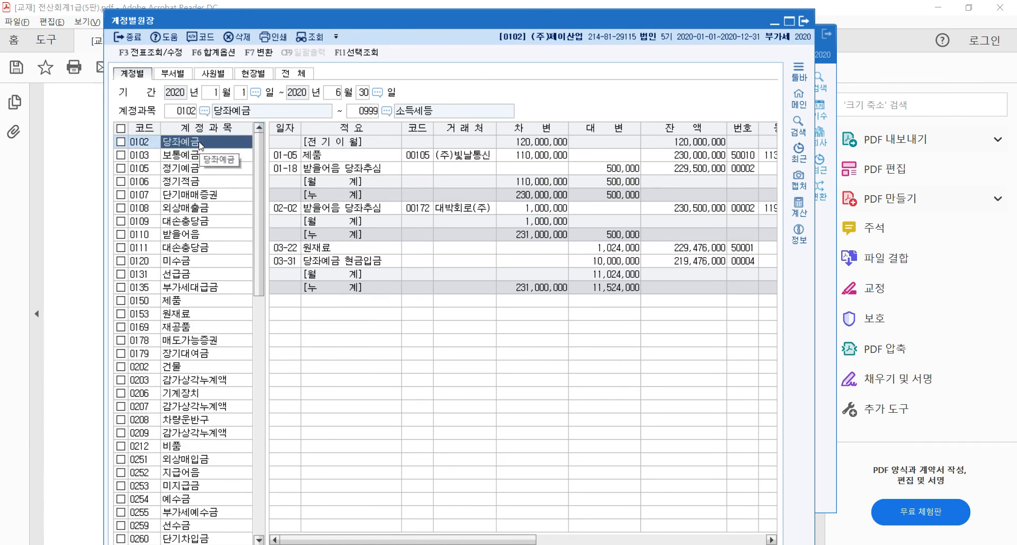
left_click(658, 263)
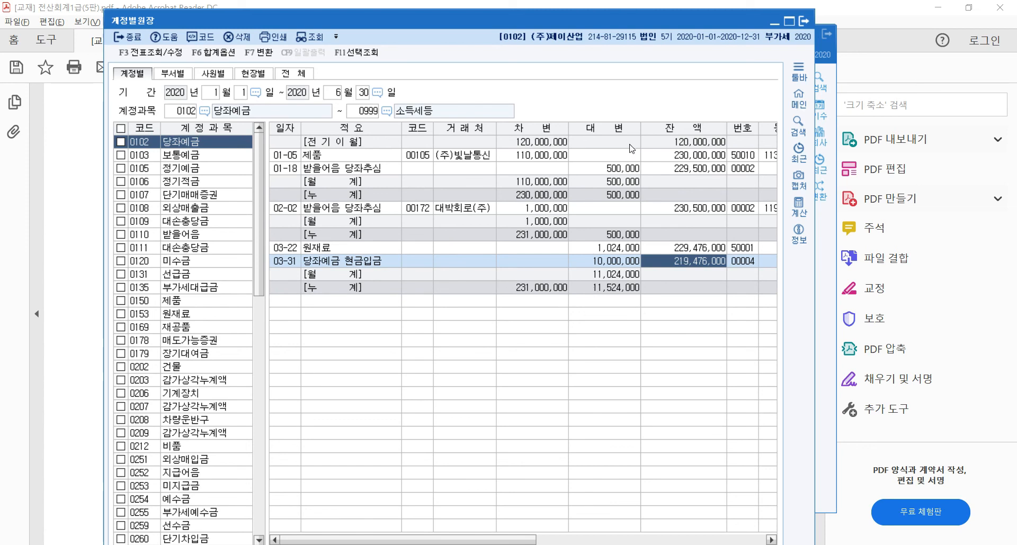
left_click(197, 154)
left_click(201, 143)
left_click(465, 157)
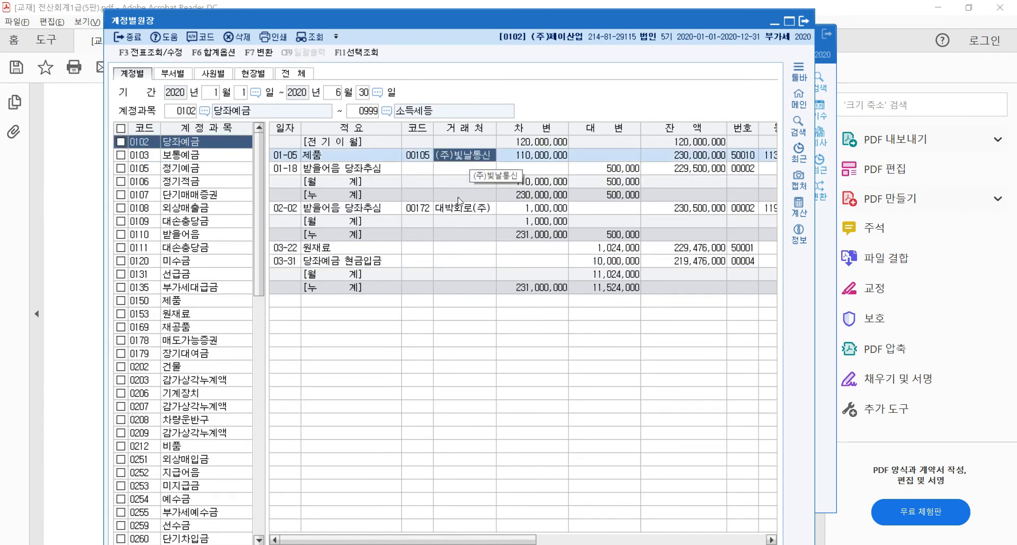
left_click(453, 211)
left_click(459, 157)
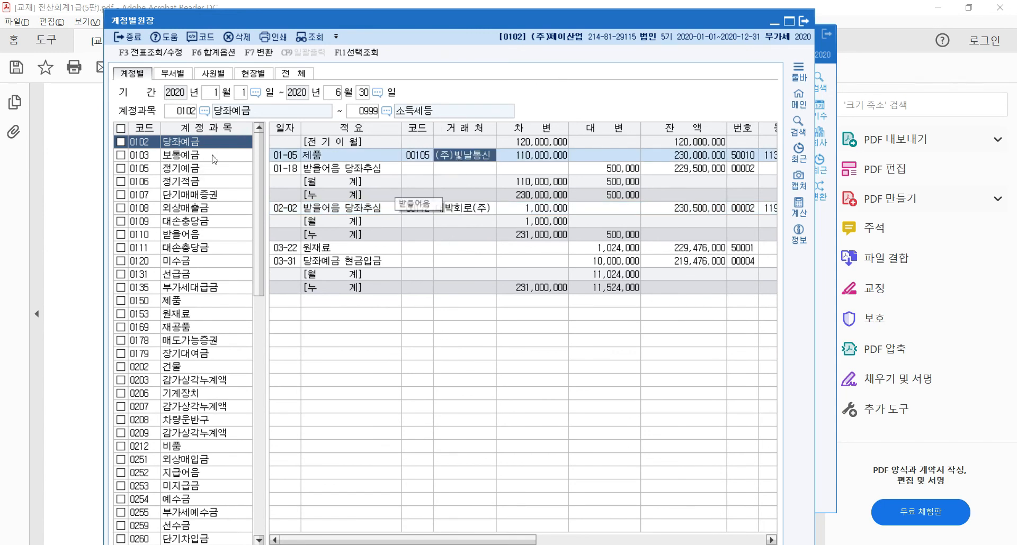
left_click(183, 146)
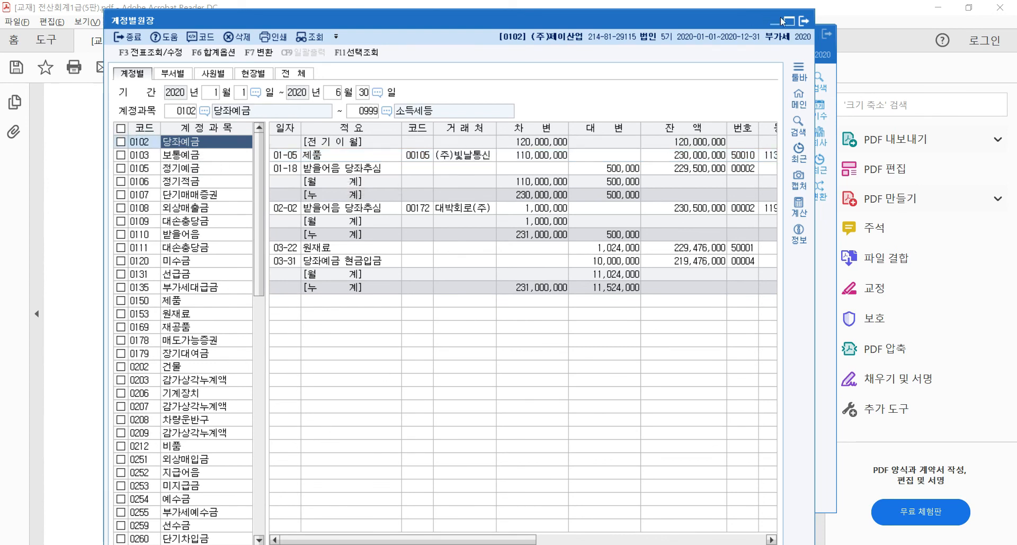
- Close 계정별원장 and find section (4) 현금출납장 in the textbook PDF
left_click(803, 21)
left_click(86, 227)
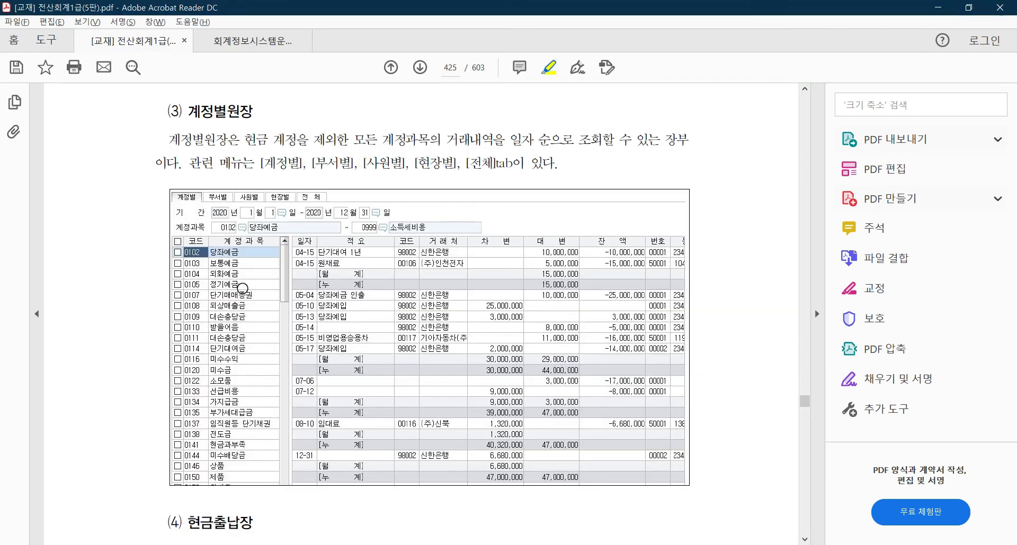
scroll(245, 254, "down", 5)
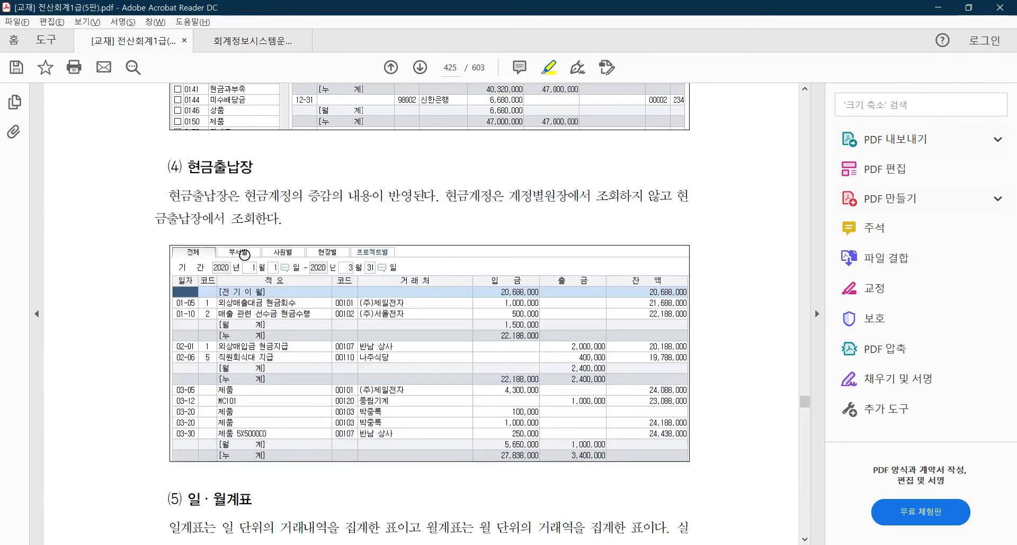
scroll(208, 206, "down", 1)
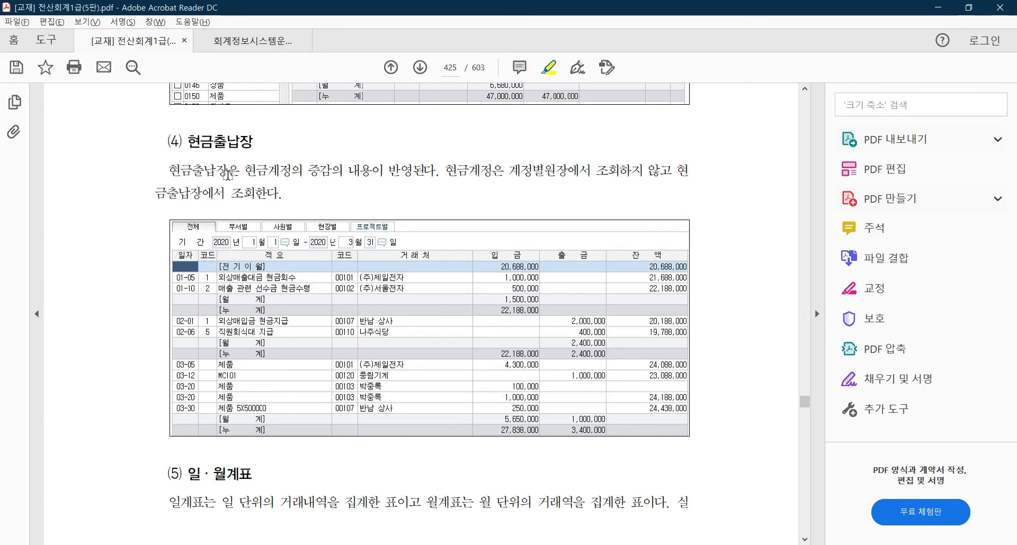
- Highlight "현금계정의 증감의 내용이 반영된다" in section (4) 현금출납장 of the textbook PDF
left_click_drag(245, 169, 437, 171)
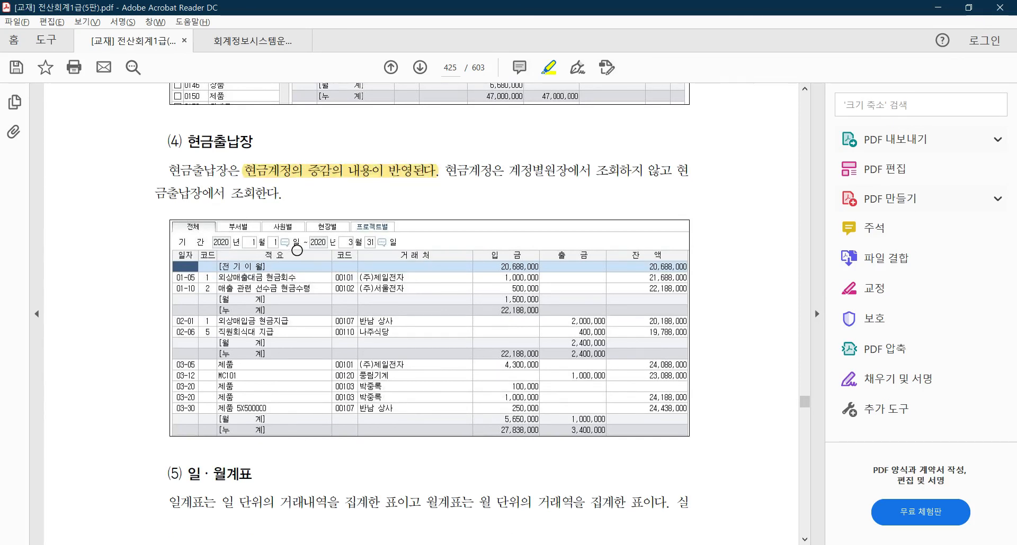
scroll(295, 250, "down", 3)
- Switch to KcLep, open 현금출납장 and run the query for 2020-01-01 to 2020-04-30
key("alt+Tab")
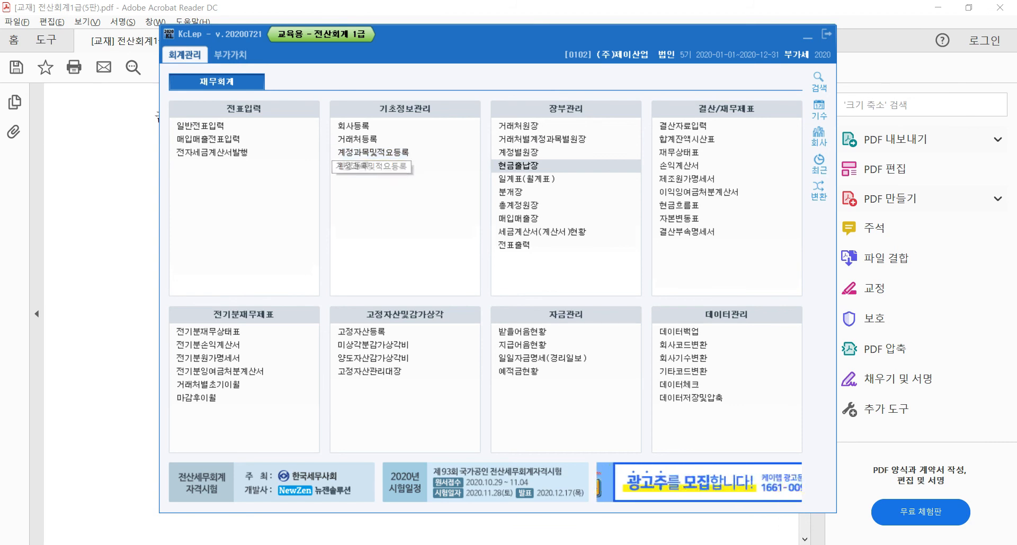
left_click(518, 165)
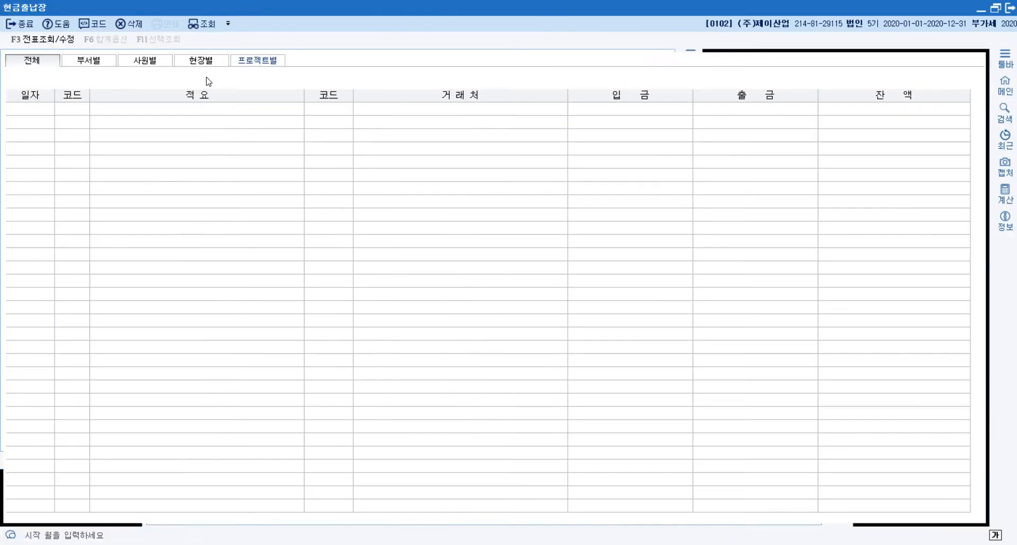
type("1")
key("Return")
type("1")
key("Return")
type("4")
key("Return")
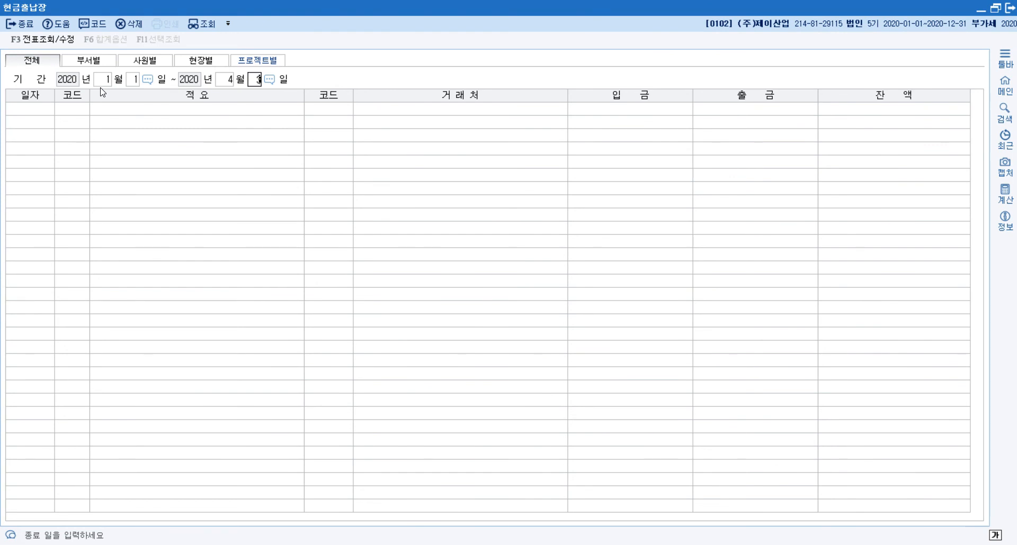
type("30")
key("Return")
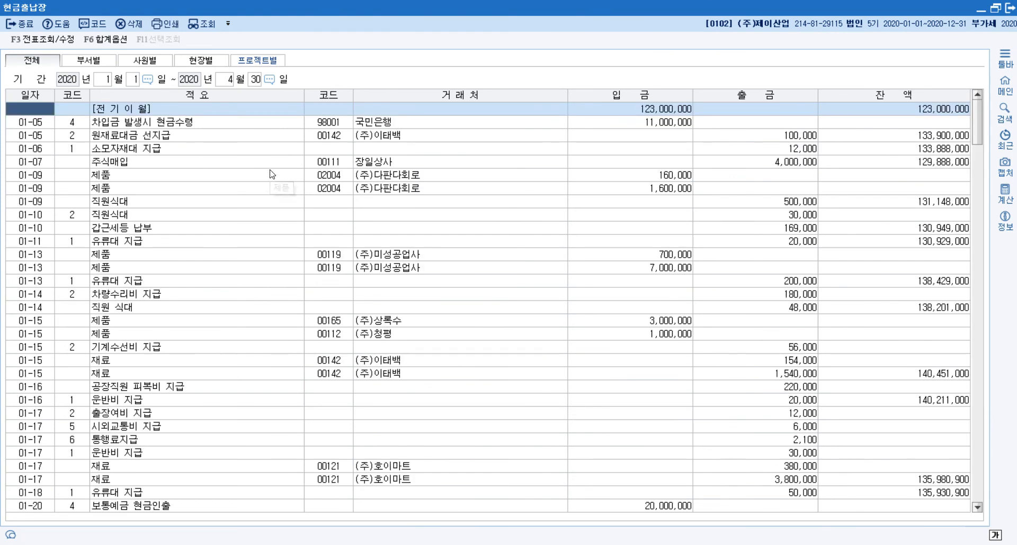
- Examine the 전기이월 row, the 입금, 출금 and 잔액 of the two 01-05 entries, and the January 월계 and 누계
left_click(180, 132)
left_click(183, 111)
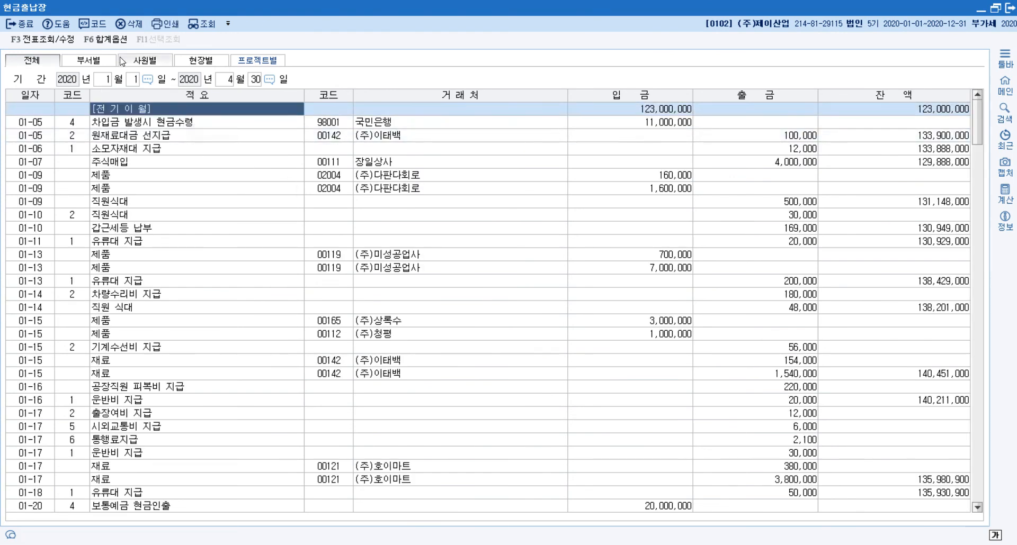
left_click(620, 106)
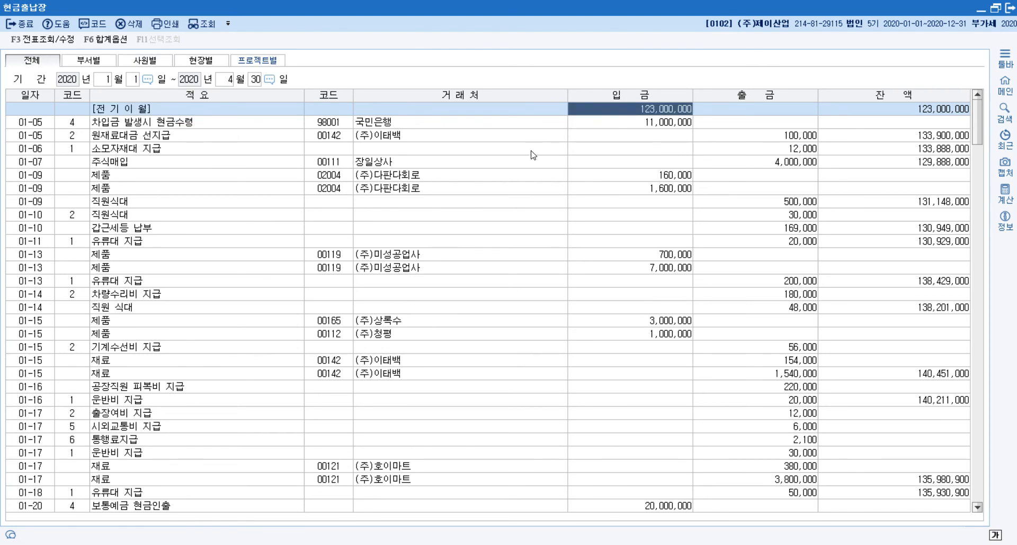
left_click(221, 125)
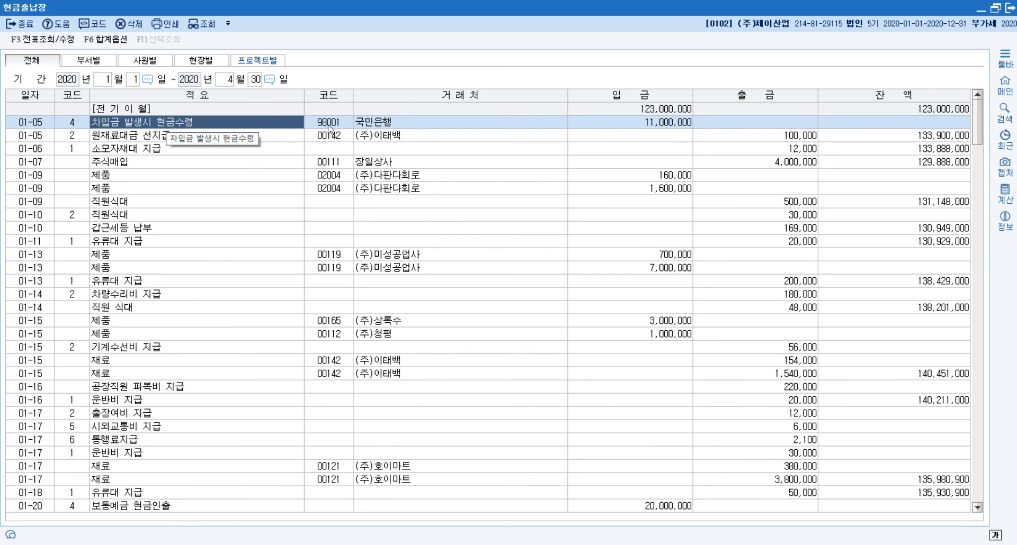
left_click(598, 128)
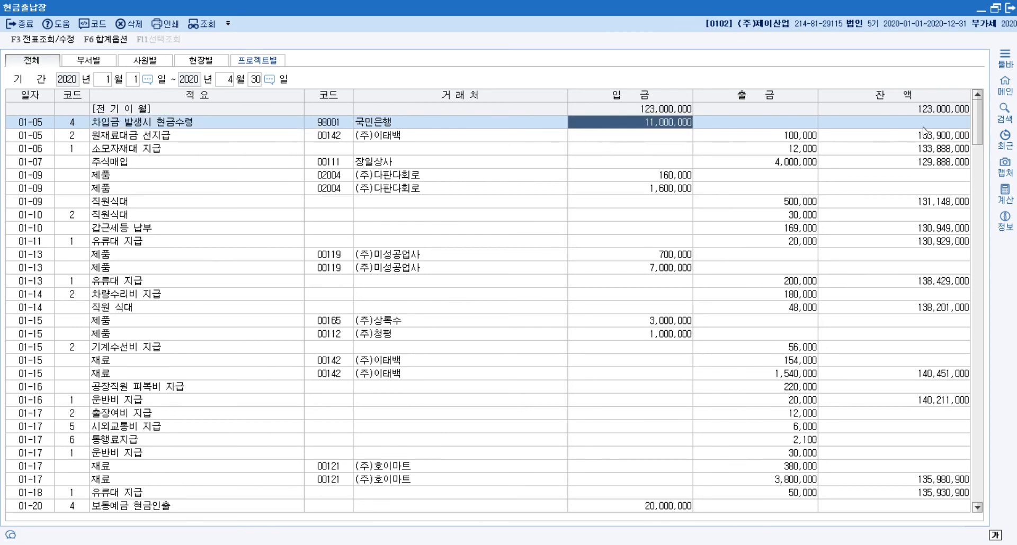
left_click(409, 136)
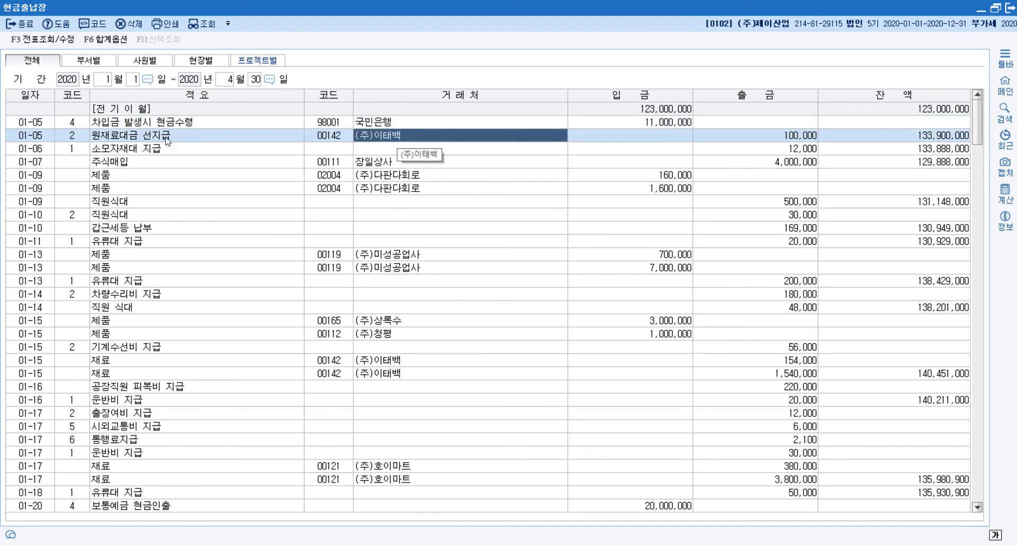
left_click(754, 137)
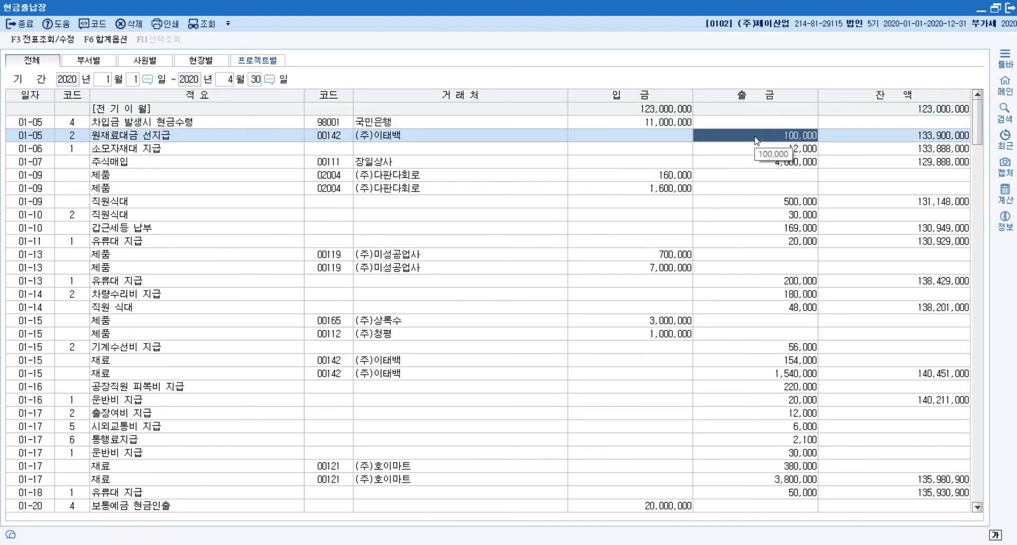
left_click(936, 140)
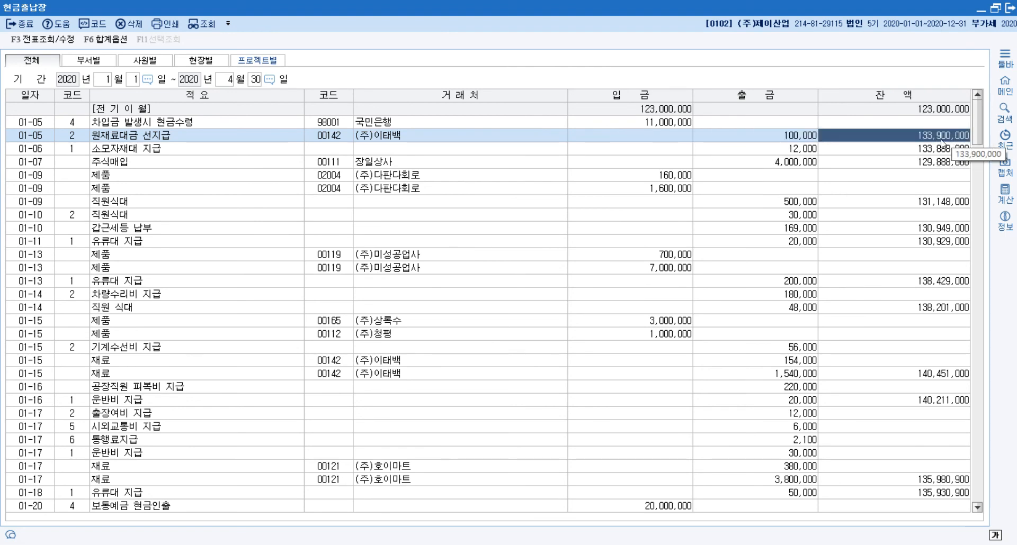
scroll(549, 173, "down", 17)
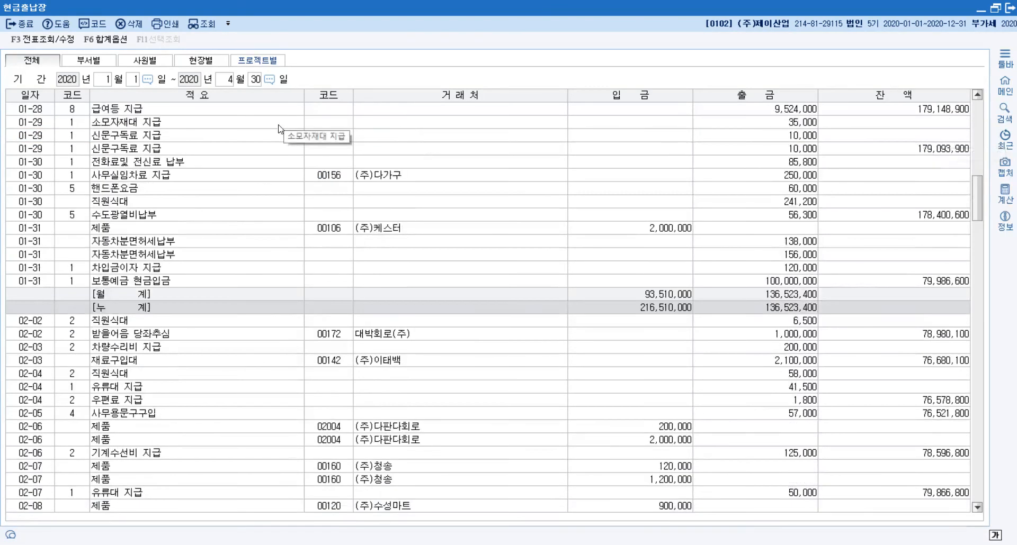
scroll(209, 211, "up", 4)
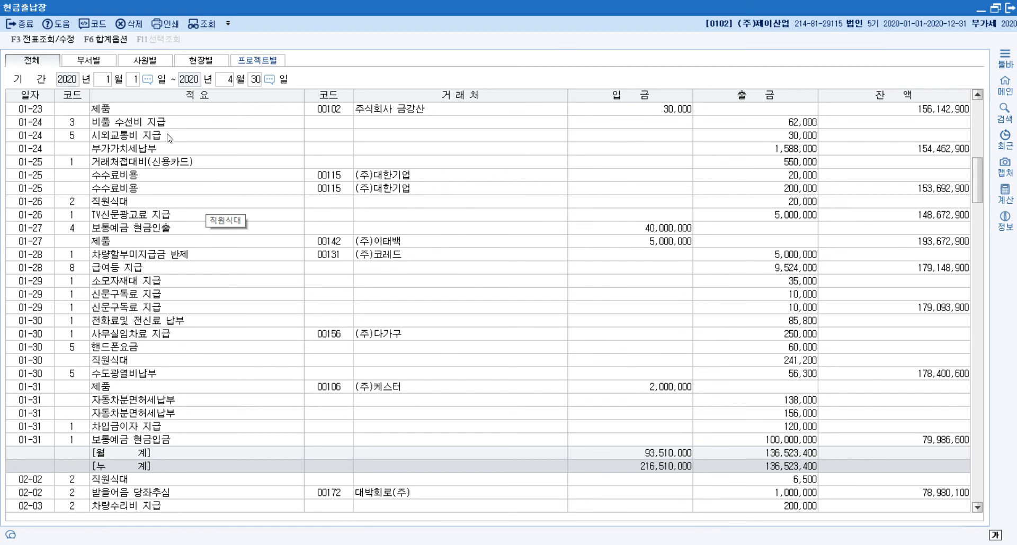
- Set the end of the 현금출납장 period to 2020-03-31 and rerun the query
left_click(231, 82)
type("3")
key("Return")
- Check the 잔액 of the last 03-31 entry and the 입금 누계 at the end of March
scroll(264, 127, "down", 15)
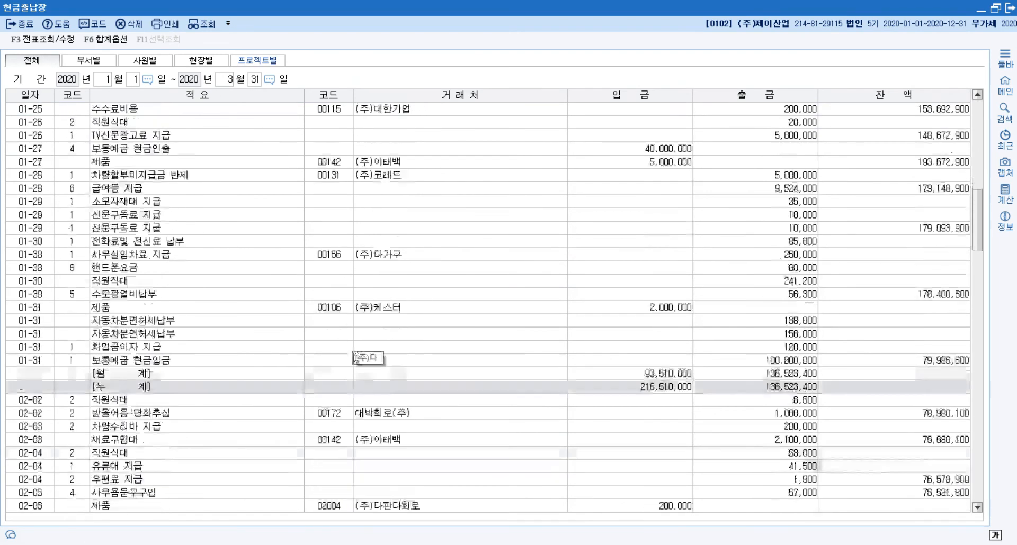
scroll(353, 352, "down", 20)
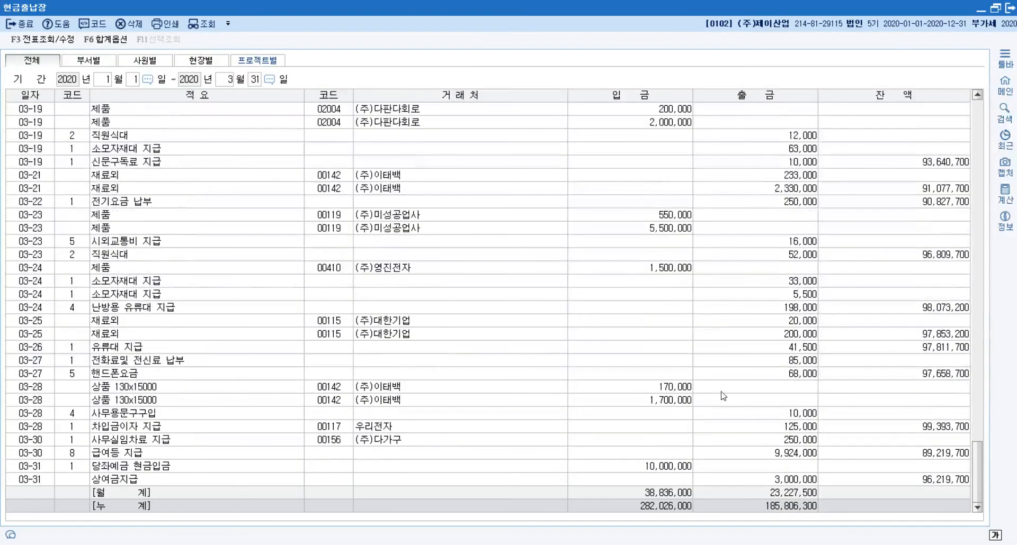
left_click(948, 481)
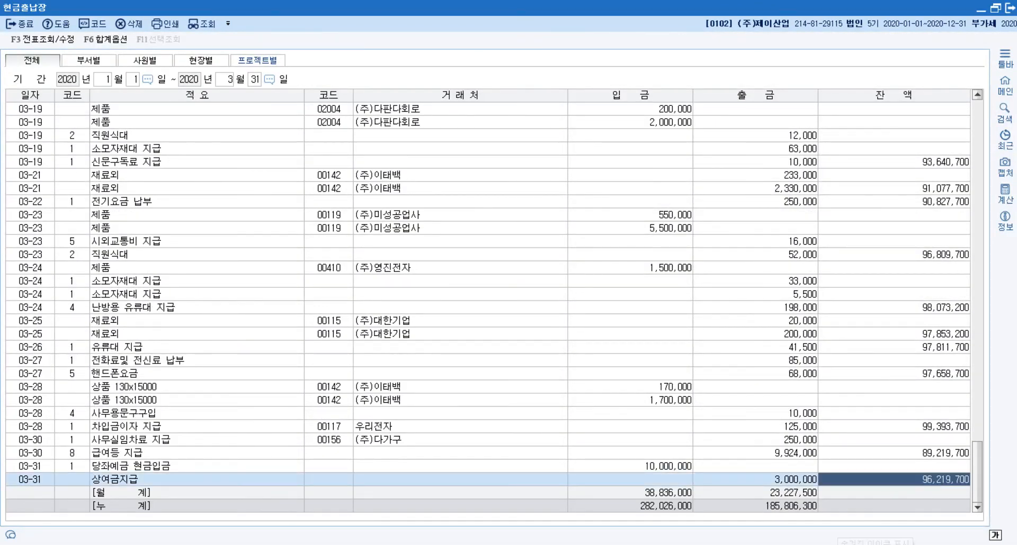
left_click(572, 362)
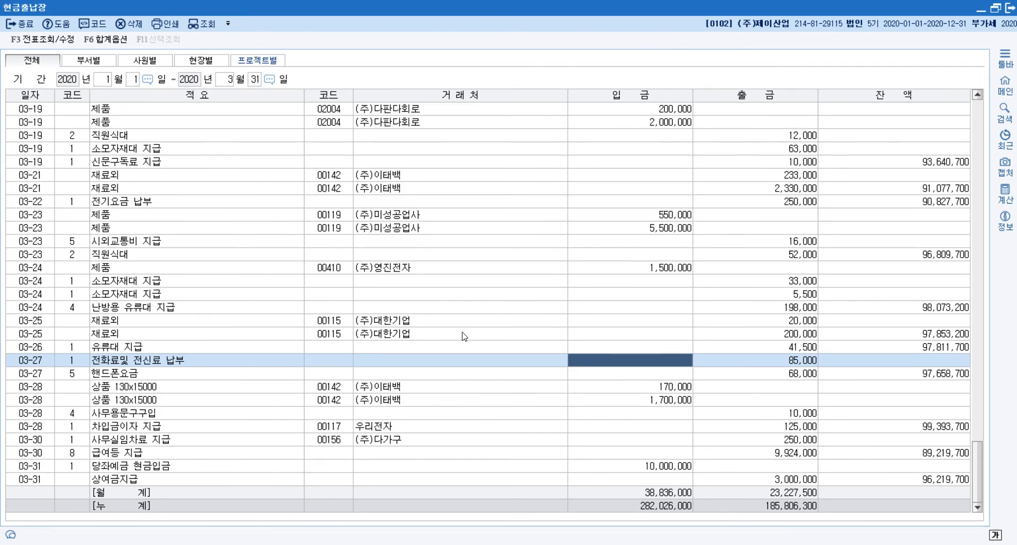
left_click(655, 507)
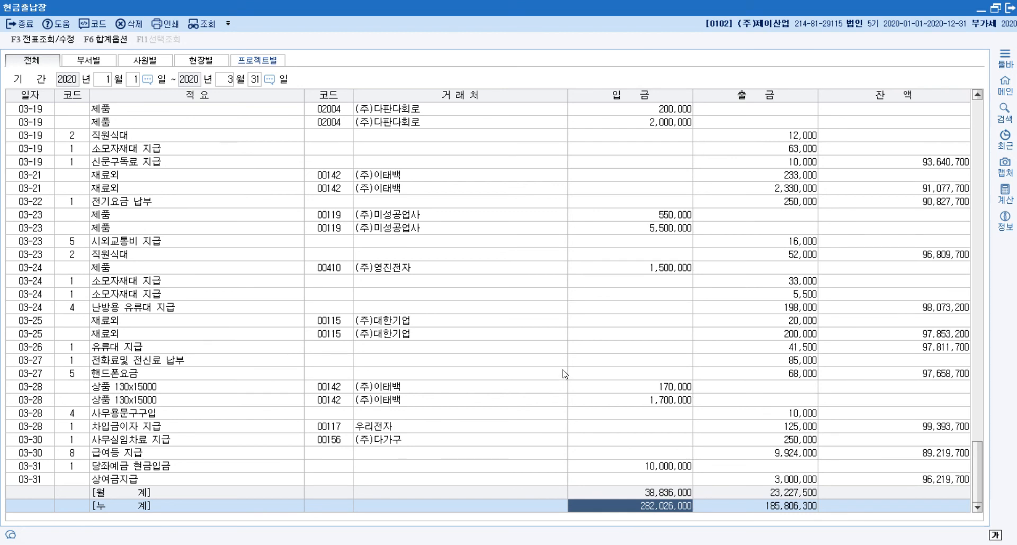
- Close 현금출납장, and read section (5) 일·월계표 with its sample table in the textbook PDF before returning to KcLep
left_click(1010, 8)
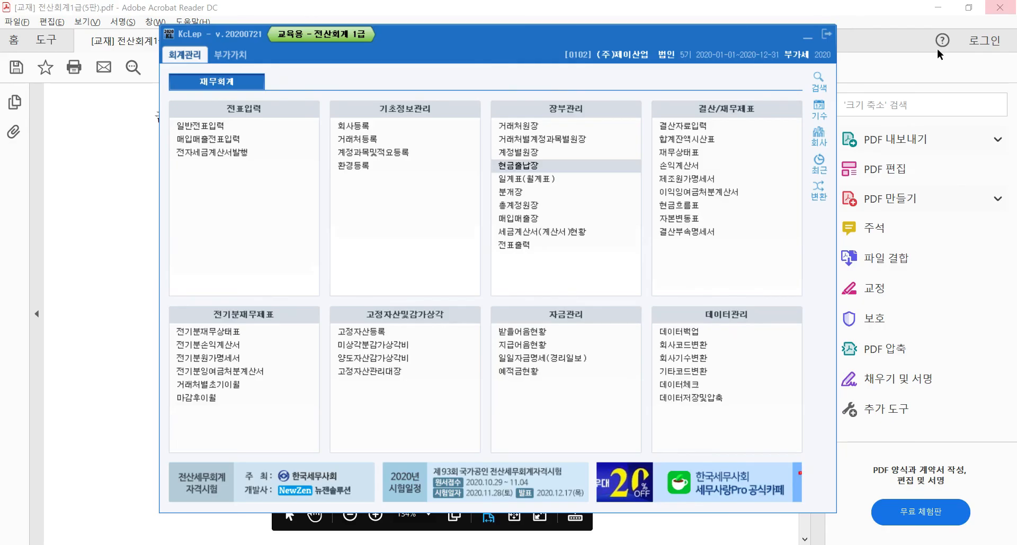
left_click(146, 290)
scroll(301, 384, "down", 2)
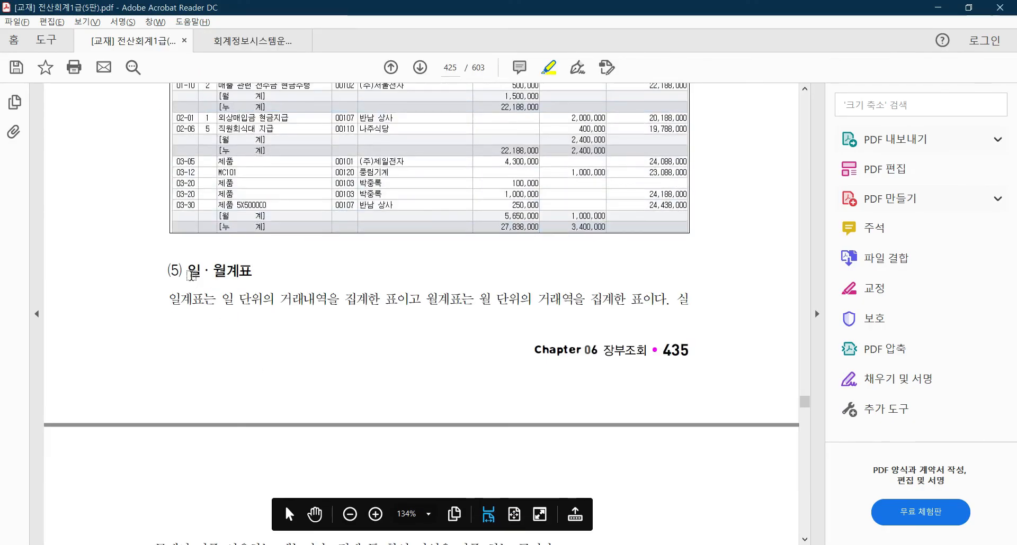
scroll(243, 296, "down", 2)
scroll(243, 281, "down", 2)
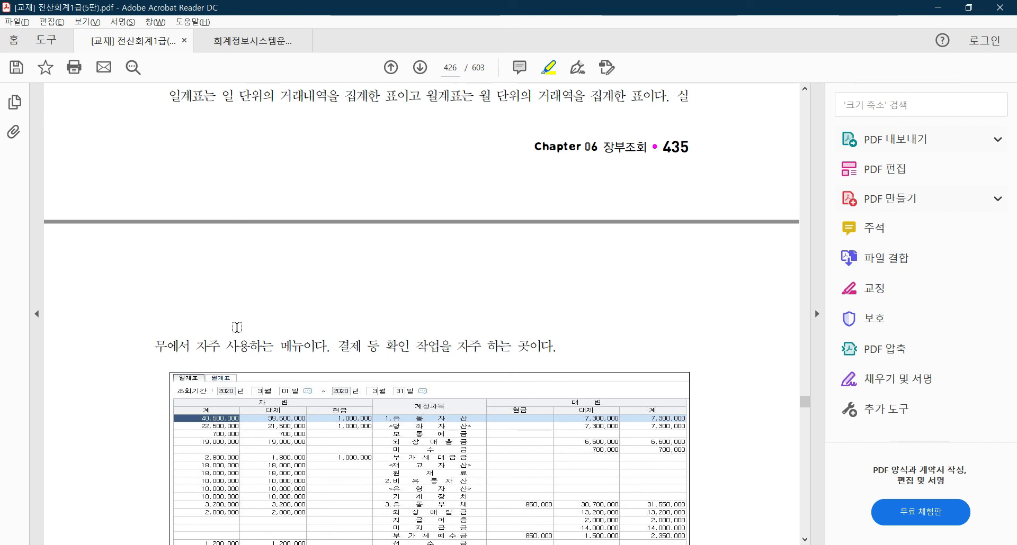
scroll(237, 327, "up", 6)
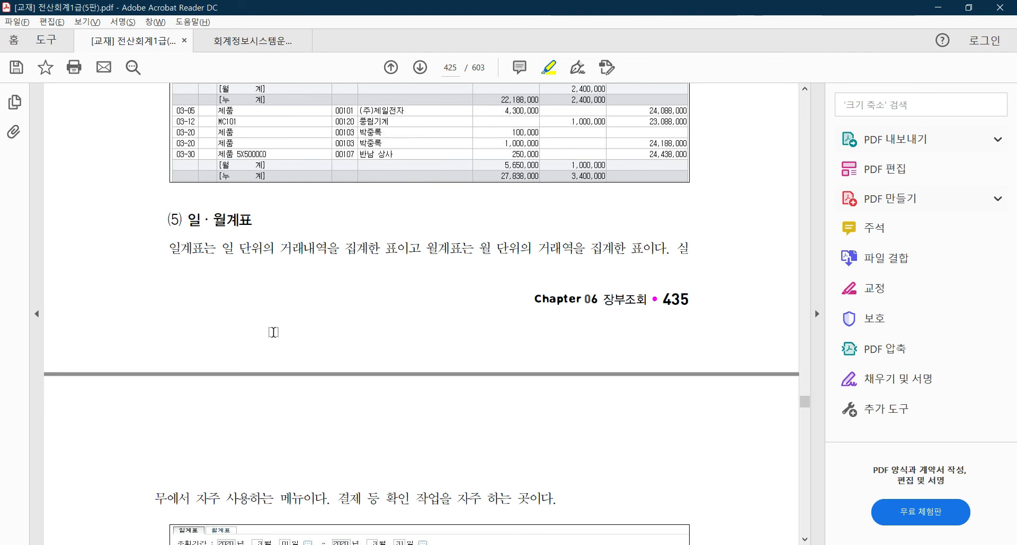
scroll(273, 332, "down", 3)
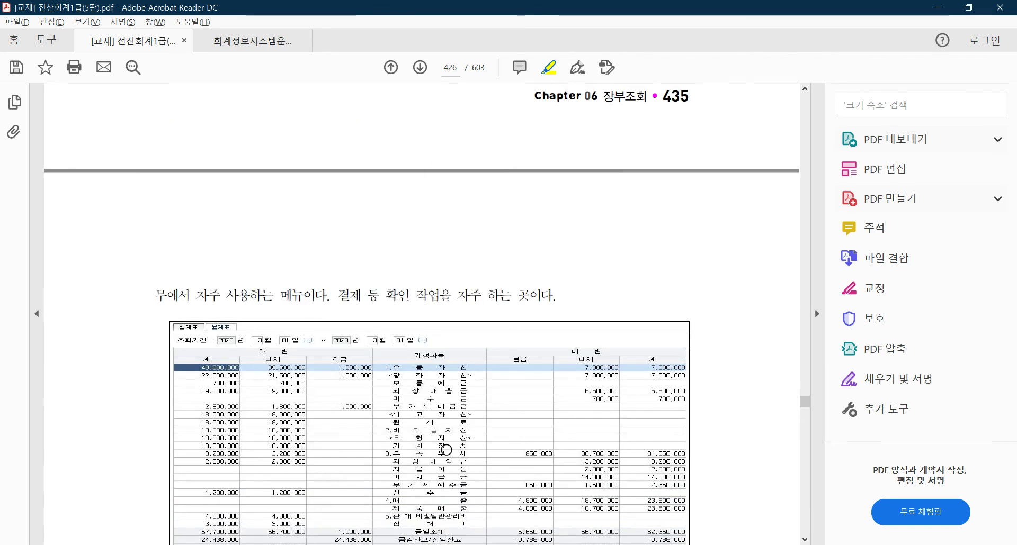
key("alt+Tab")
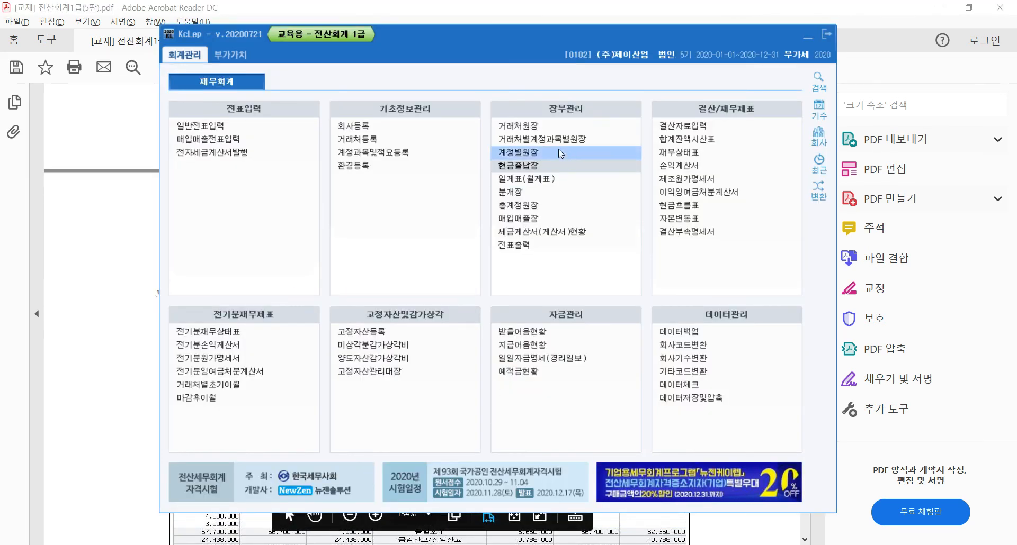
left_click(517, 152)
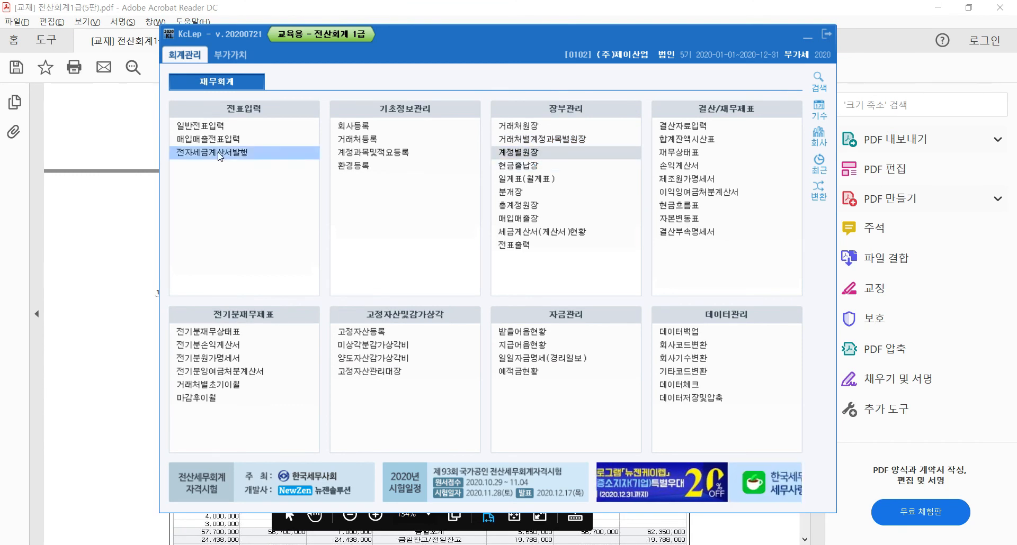
type("3")
key("Return")
type("1")
key("Return")
type("3")
key("Return")
type("30")
key("Return")
key("Return")
key("Return")
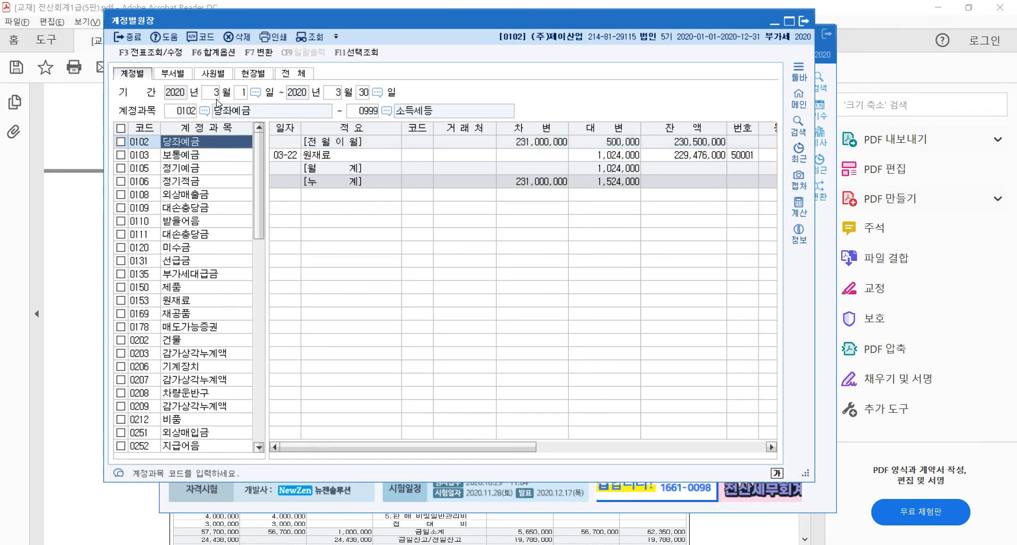
key("Escape")
- Open 일계표(월계표) and run the 월계표 query for 2020년 03월 to 03월
key("Down")
key("Down")
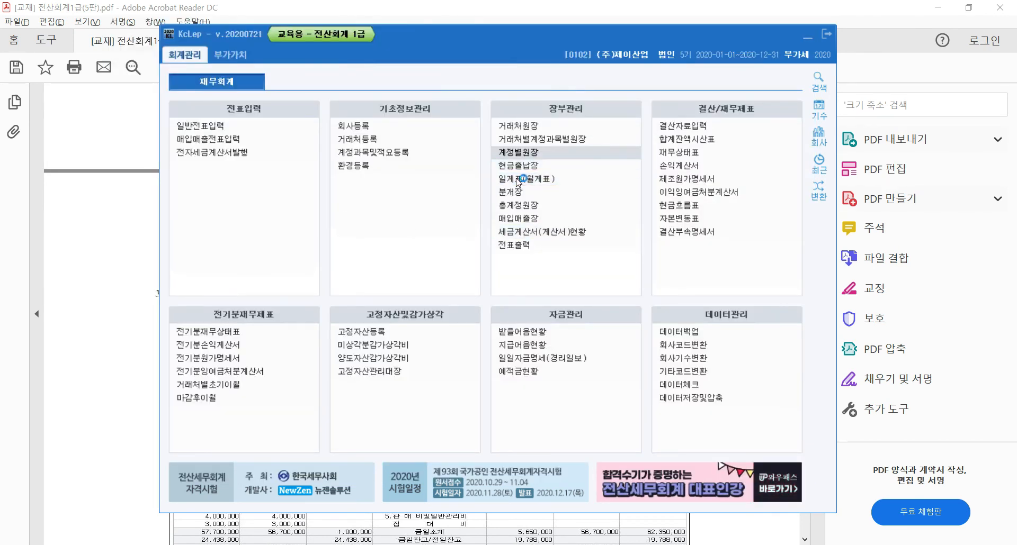
key("Return")
left_click(161, 151)
type("3")
key("Return")
type("3")
key("Return")
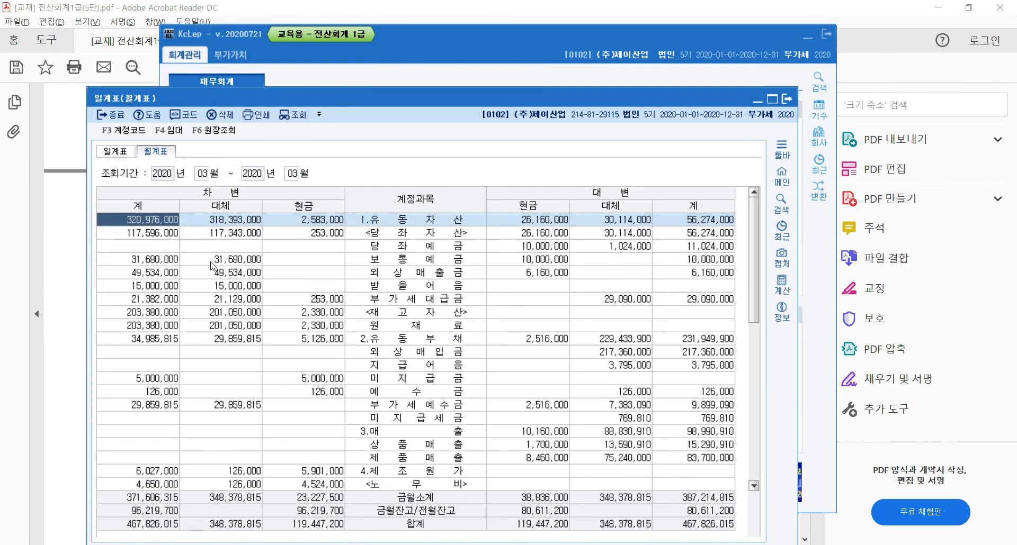
- Look over the 차변 amounts in 월계표 and open the 원장조회 of 미지급금
left_click(217, 259)
left_click(278, 325)
key("Down")
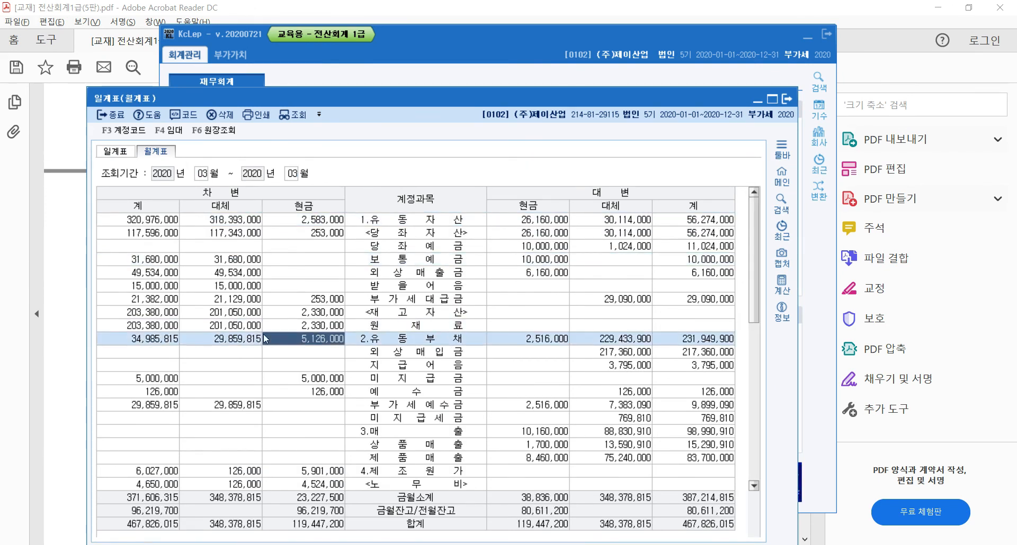
left_click(396, 378)
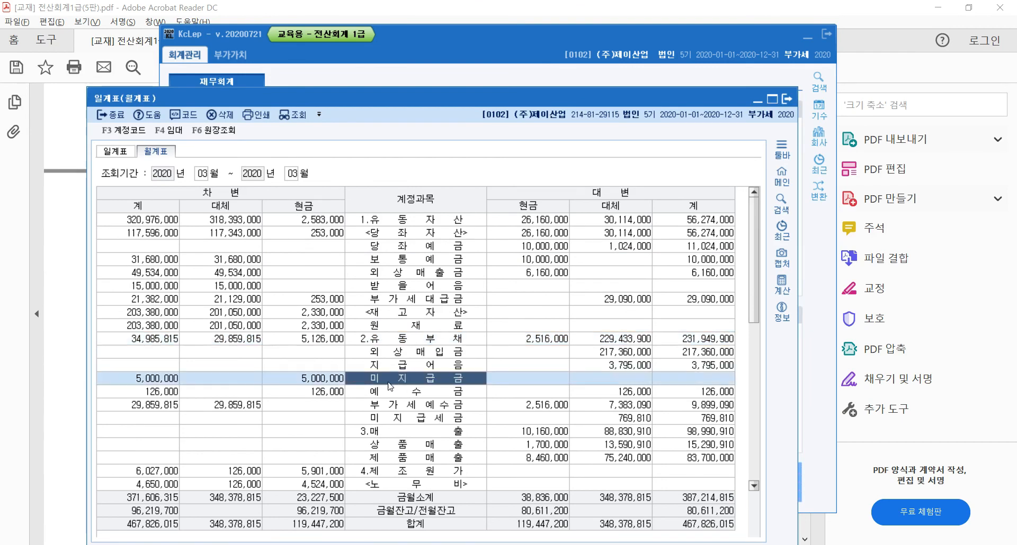
double_click(423, 381)
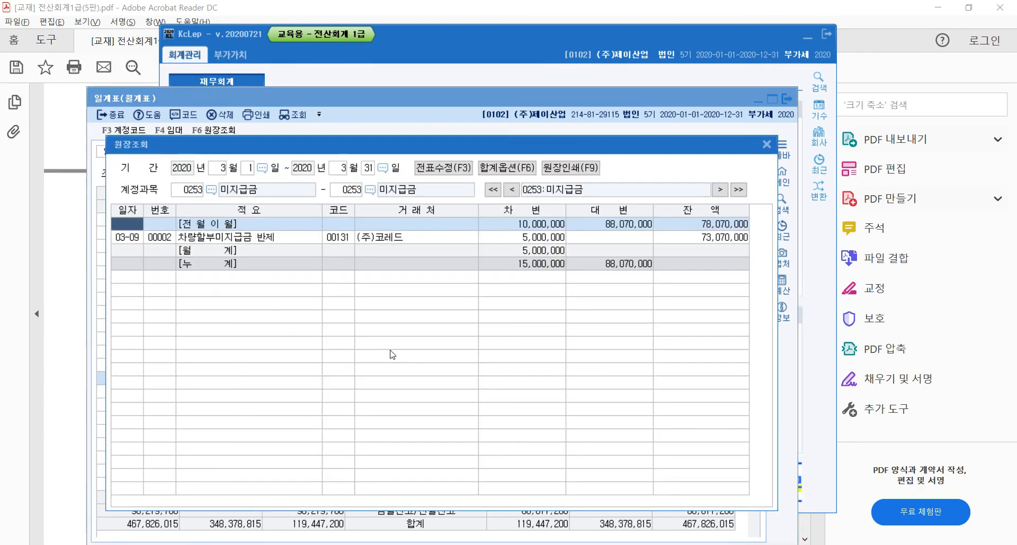
- Check the 차변 of the 03-09 entry against the 월계 of 미지급금, and close 원장조회 and 일계표(월계표)
left_click(148, 239)
key("Left")
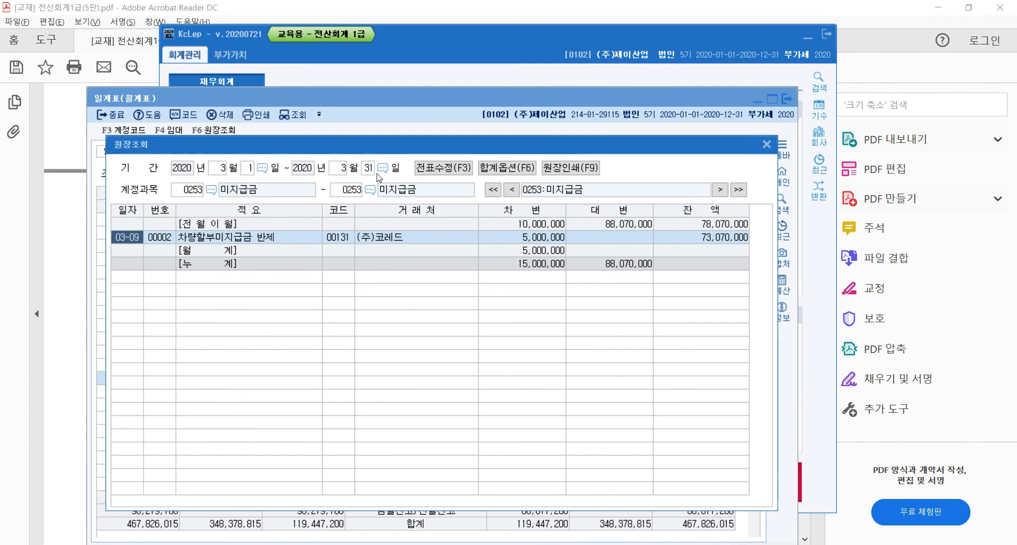
left_click(554, 236)
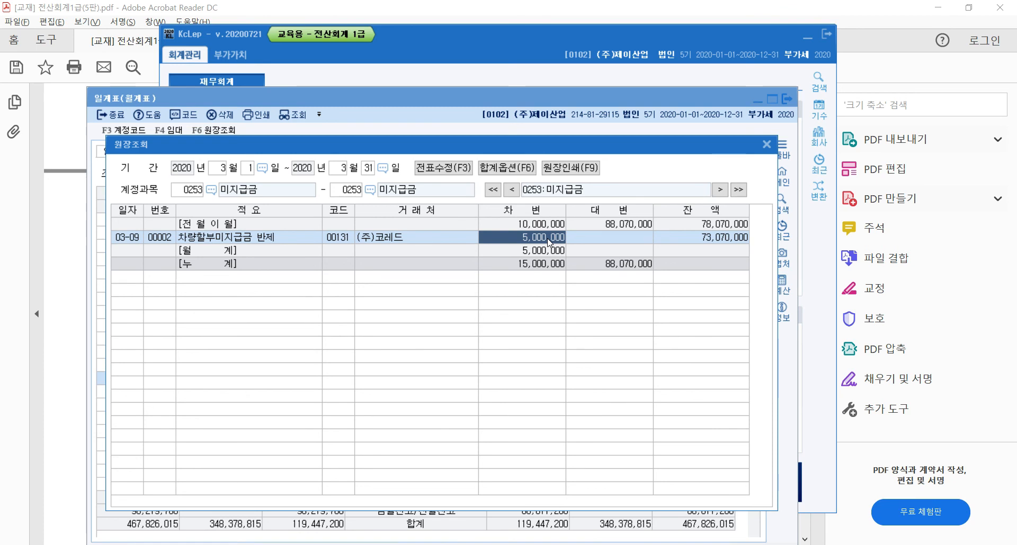
left_click(547, 249)
left_click(551, 235)
key("Escape")
key("Escape")
key("Escape")
key("Escape")
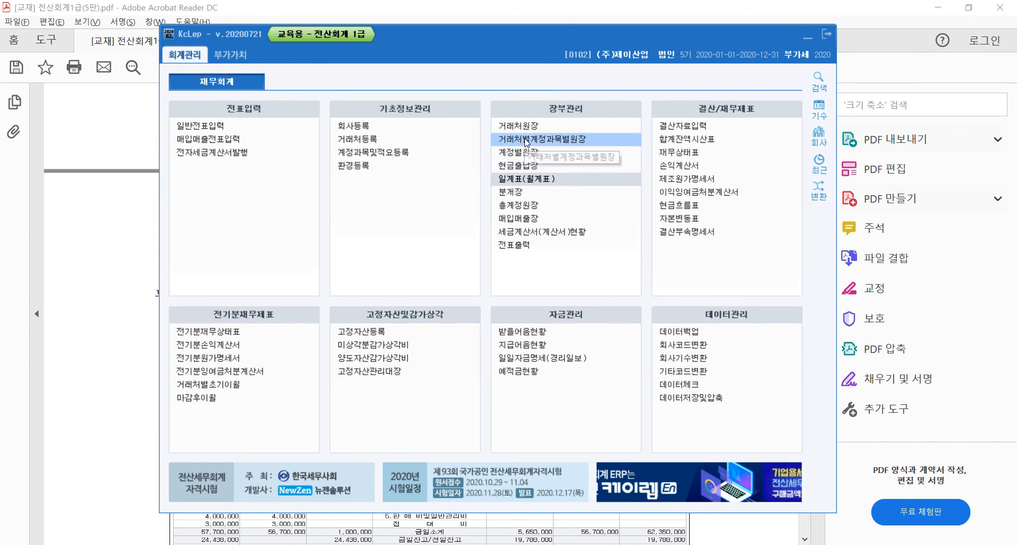
- Read section (6) 분개장 in the textbook PDF, and open 분개장 in KcLep at the 2020-01-01 임차료 entry
left_click(111, 226)
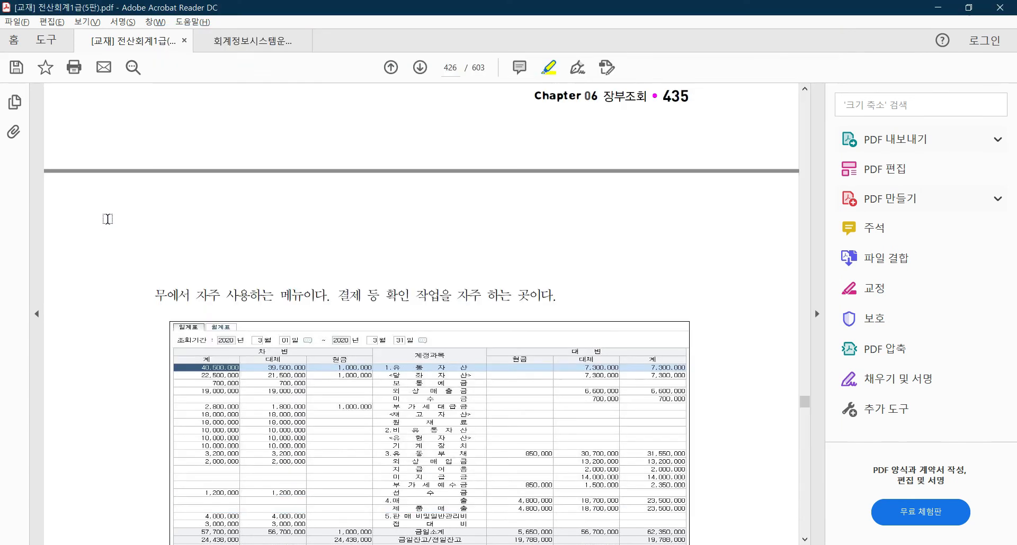
scroll(282, 286, "down", 10)
scroll(283, 286, "down", 4)
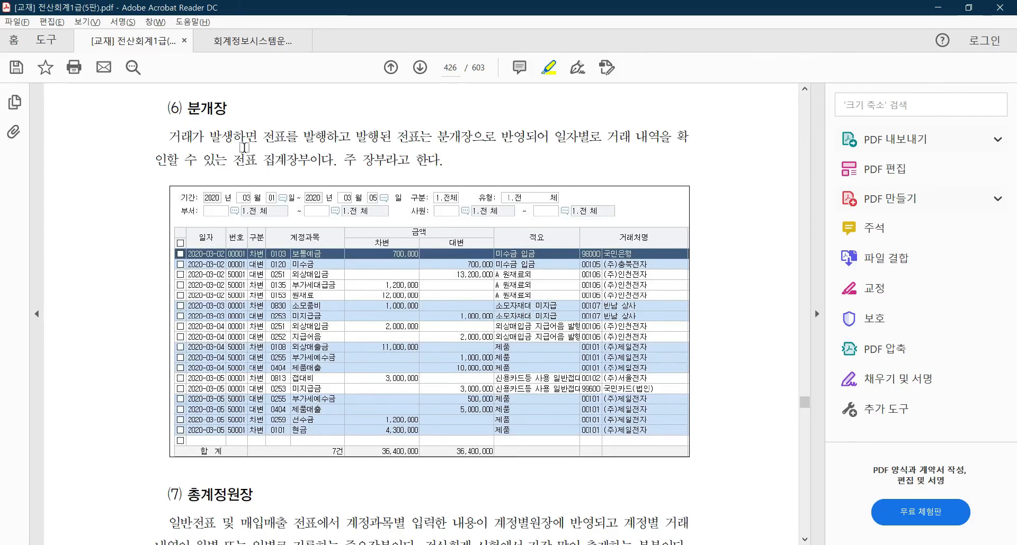
key("alt+Tab")
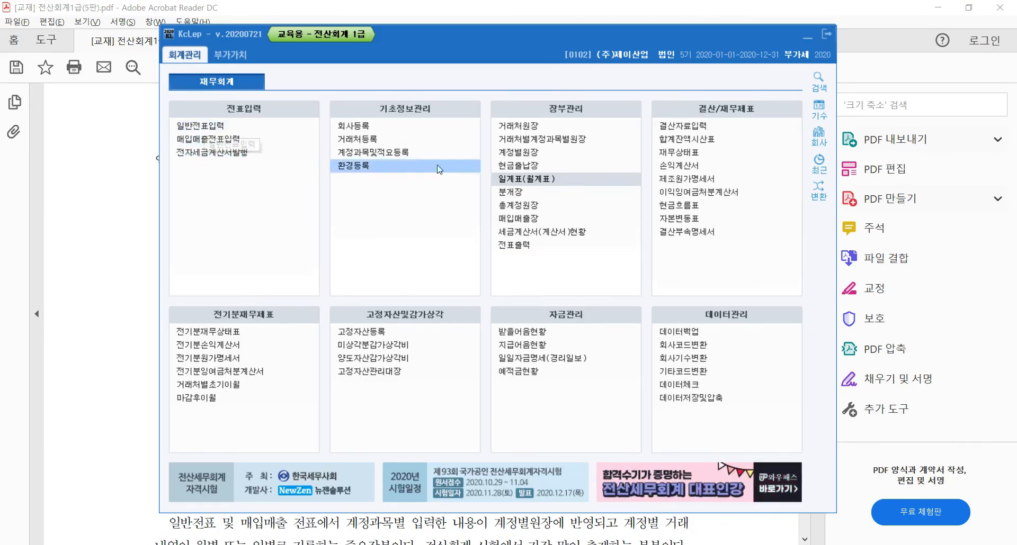
left_click(512, 190)
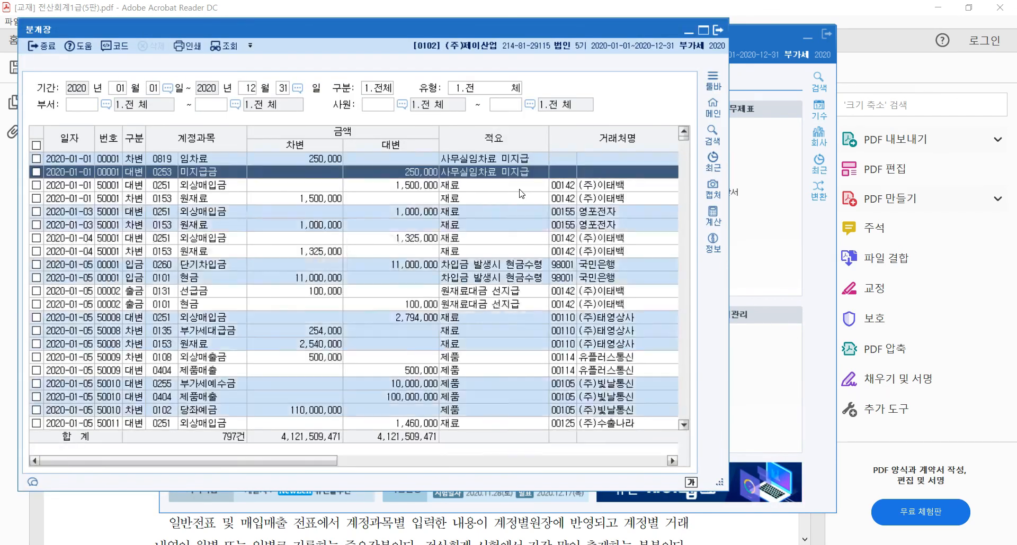
left_click(206, 160)
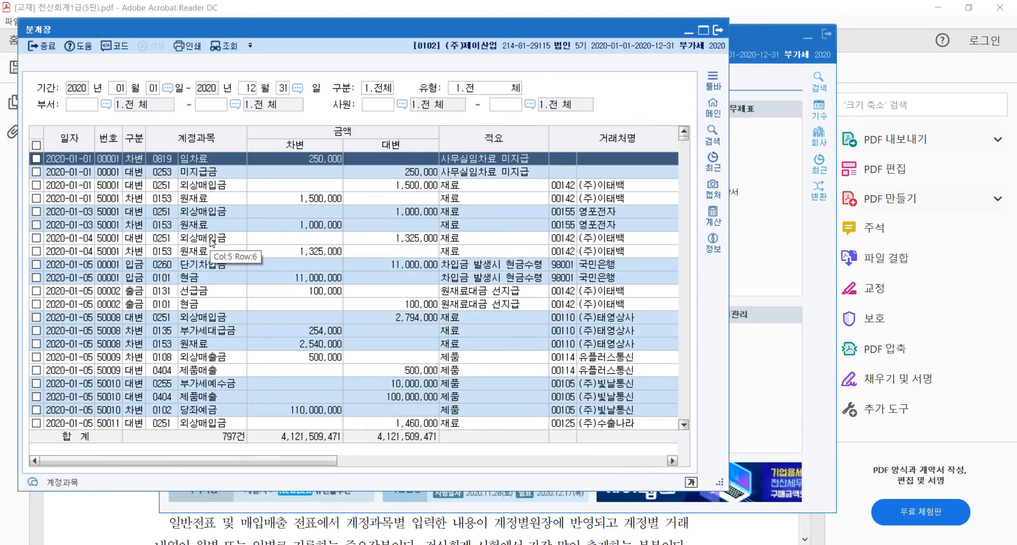
- Switch back to the textbook PDF and read section (7) 총계정원장
key("alt+Tab")
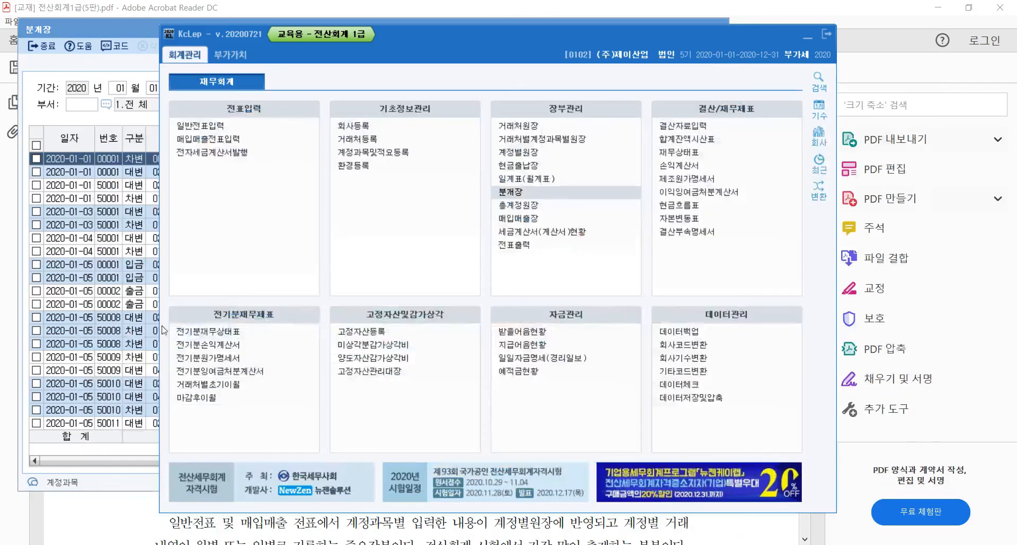
left_click(122, 505)
scroll(265, 445, "down", 2)
scroll(265, 444, "down", 6)
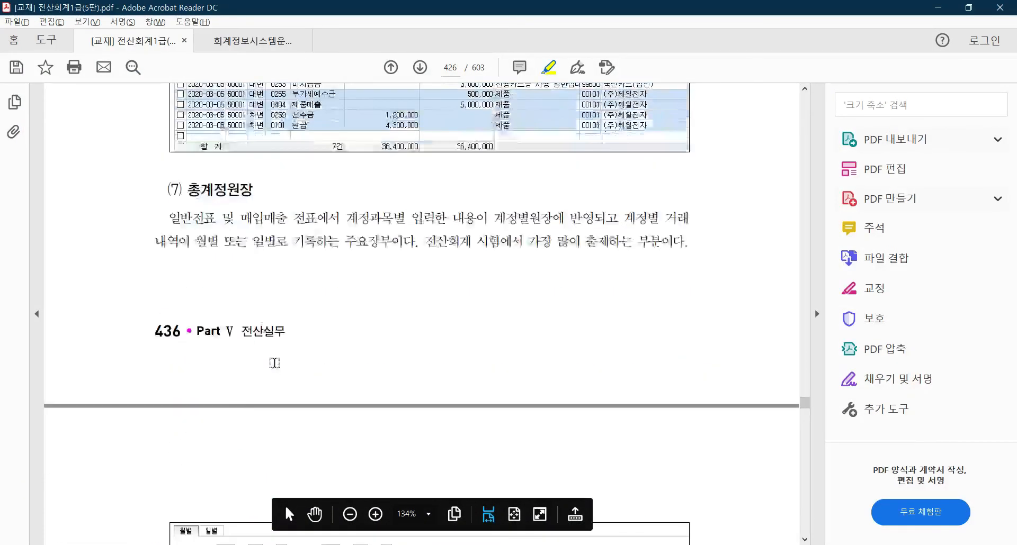
scroll(258, 235, "up", 1)
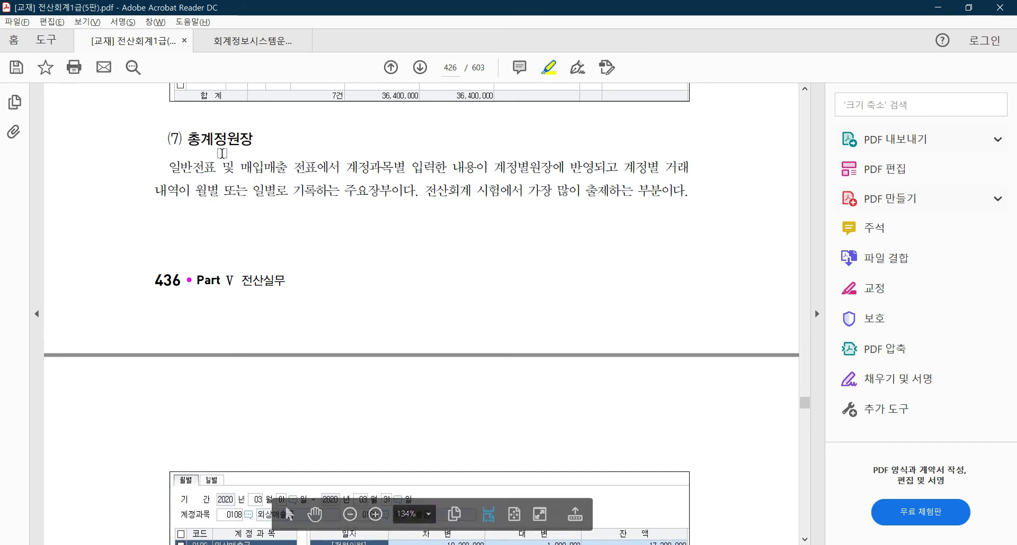
- Return to 분개장 in KcLep, look at the 2020-01-01 원재료 entry, and close 분개장
key("alt+Tab")
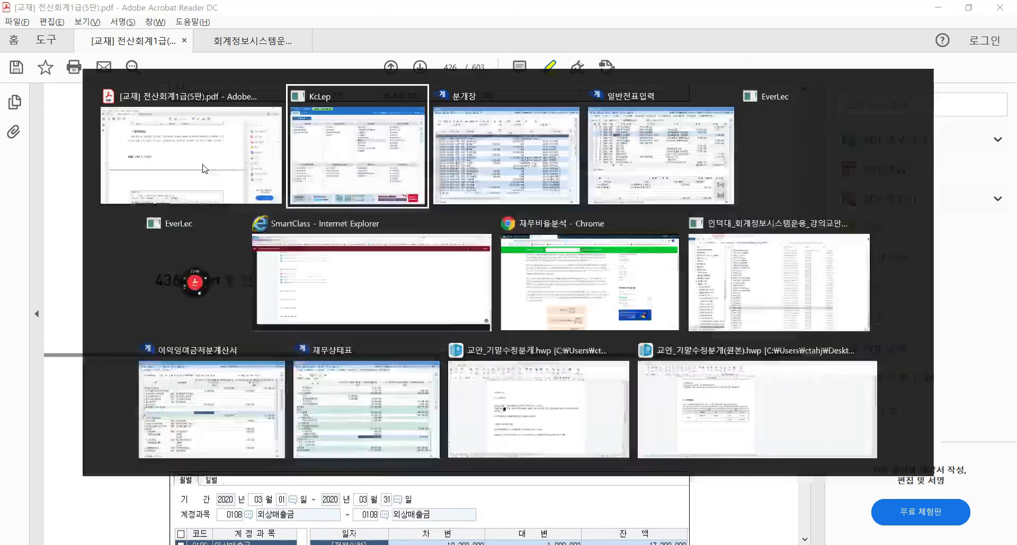
key("alt+Tab")
key("alt+Tab")
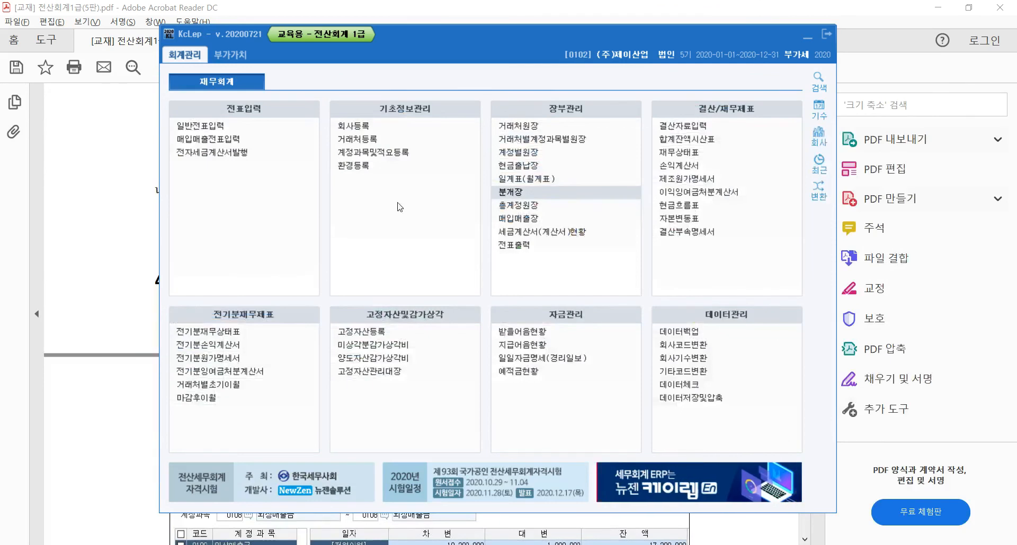
left_click(518, 192)
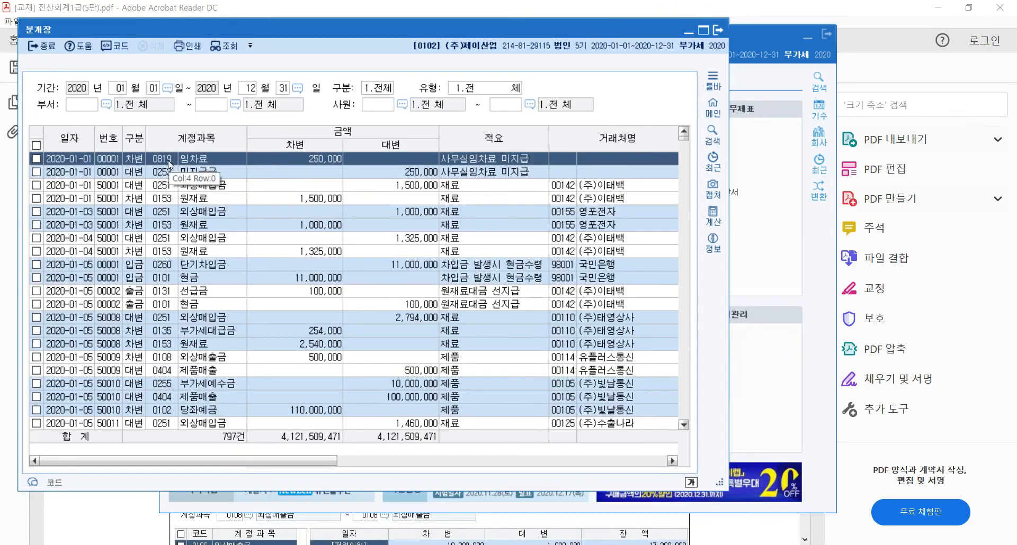
left_click(169, 199)
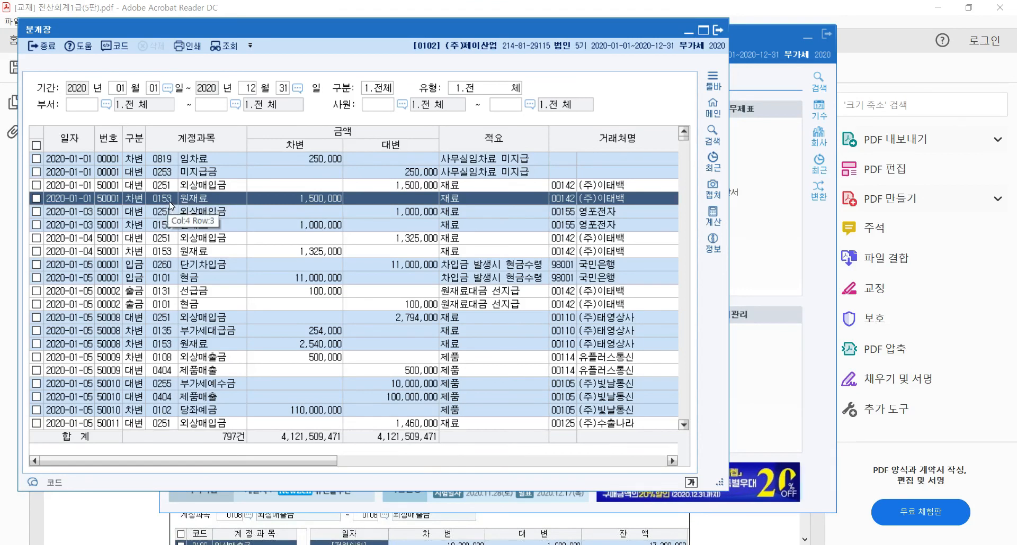
key("Escape")
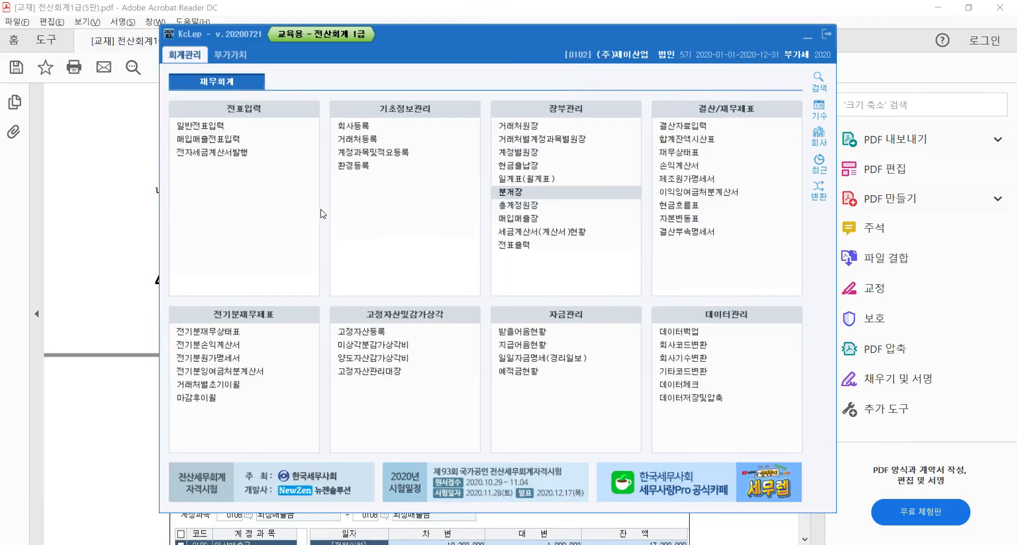
- Read section (8) 매입매출장 with its sample table in the textbook PDF
left_click(75, 245)
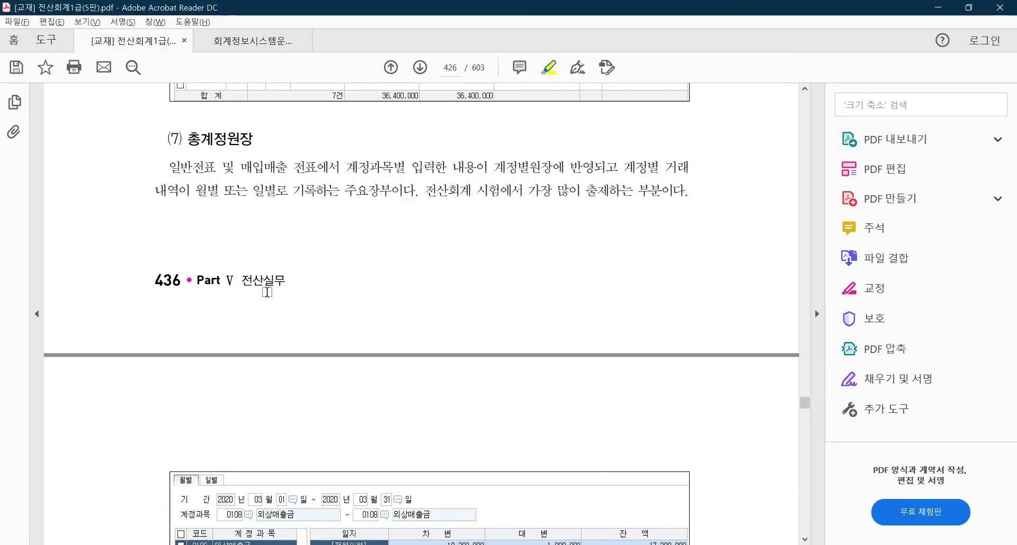
scroll(337, 305, "down", 10)
scroll(333, 304, "down", 1)
scroll(315, 298, "up", 1)
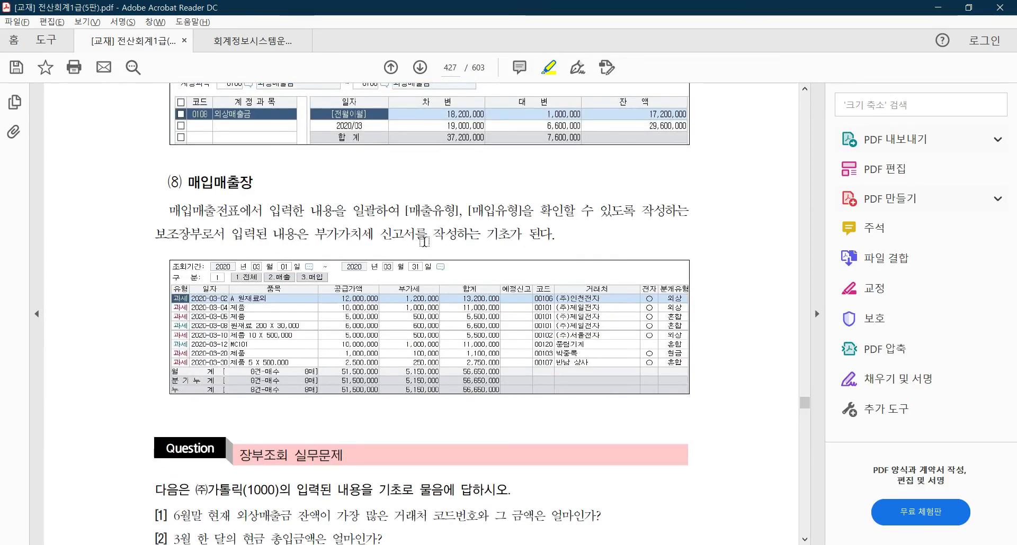
- Switch to KcLep, bring up 매입매출전표입력 to view its entry form, and close it
key("alt+Tab")
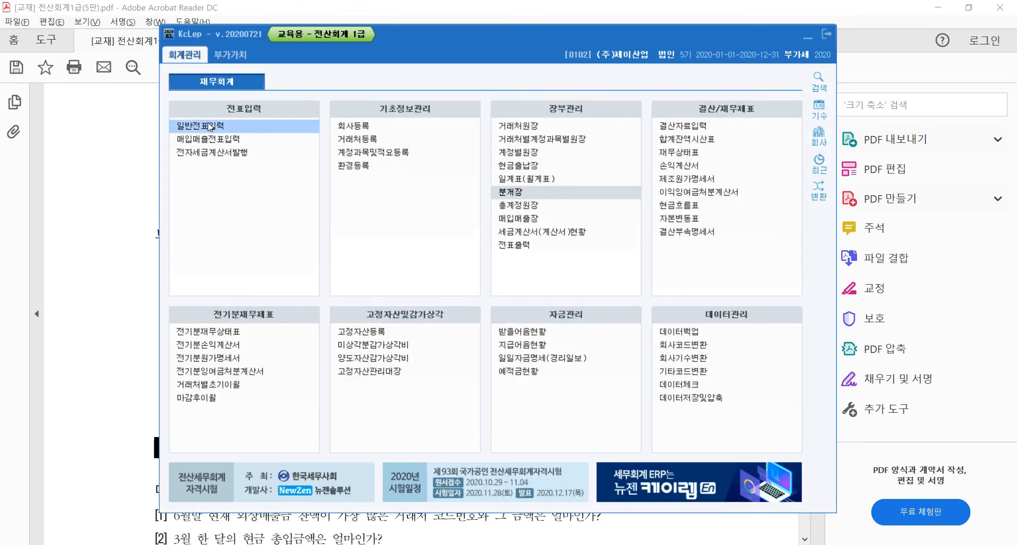
left_click(222, 139)
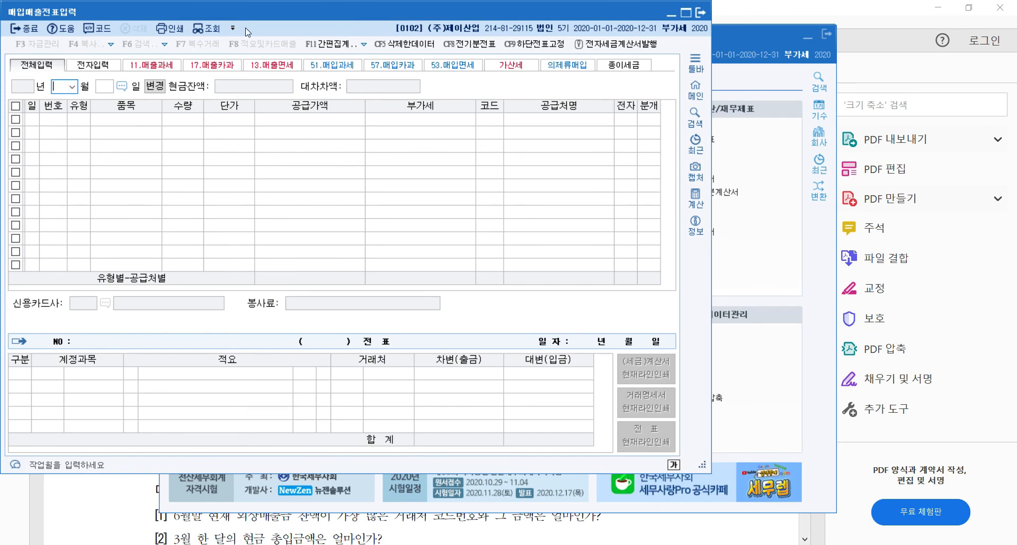
left_click(700, 11)
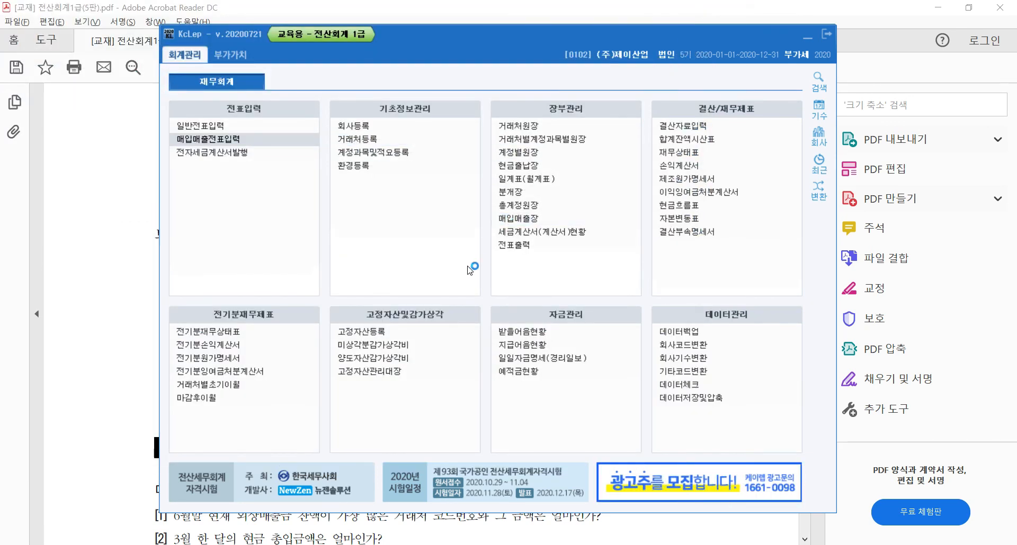
- Open 매입매출장 and run the query for 2020-01-01 to 2020-03-31 with 구분 1.전체
left_click(518, 219)
left_click_drag(234, 115, 160, 28)
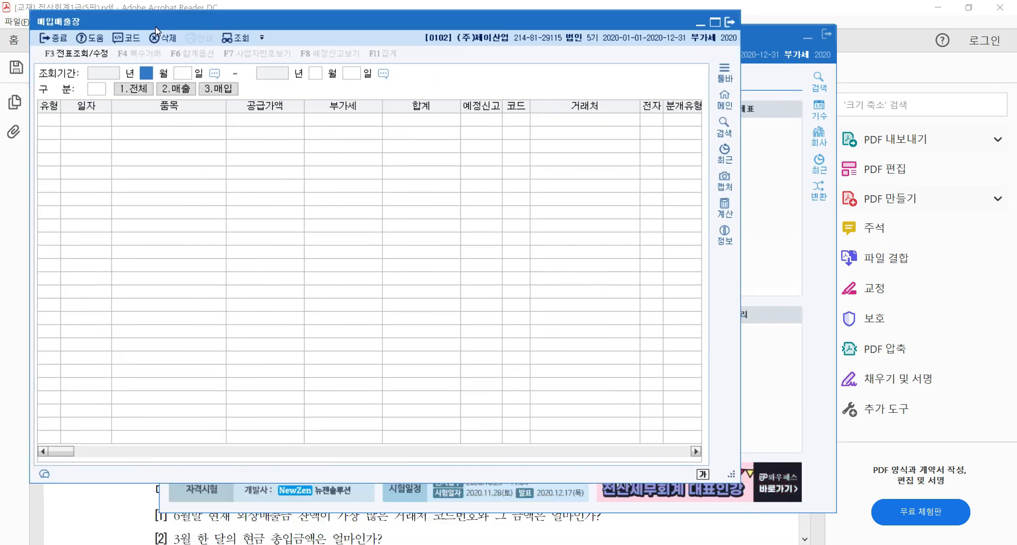
key("Return")
key("Return")
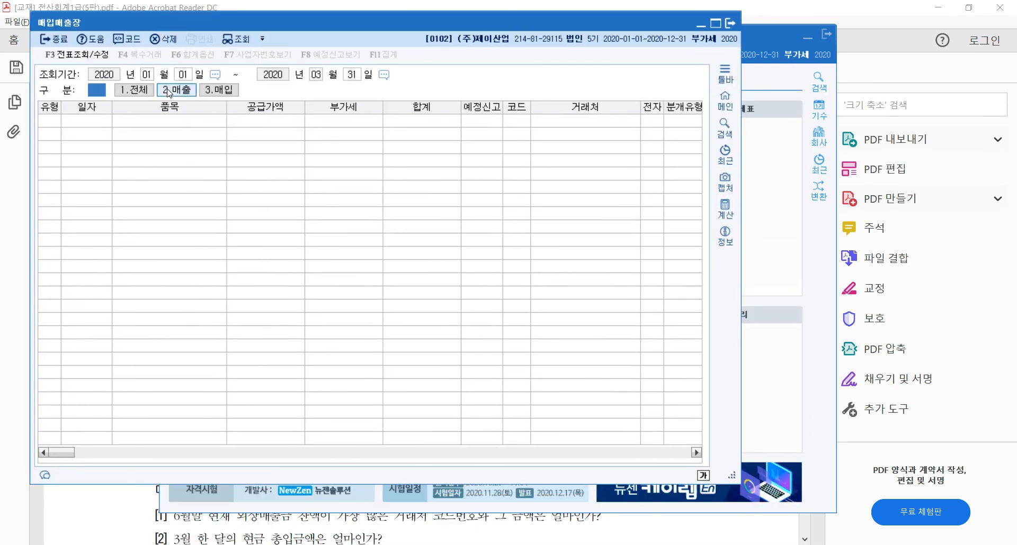
type("1")
key("Return")
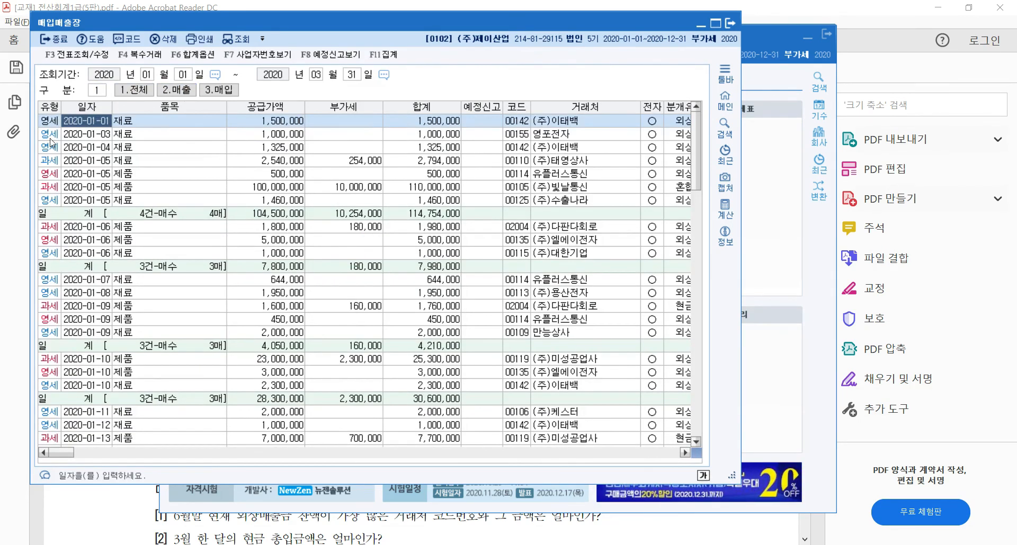
- Look through the January entries in 매입매출장, and restrict the list to 구분 3.매입
left_click(122, 148)
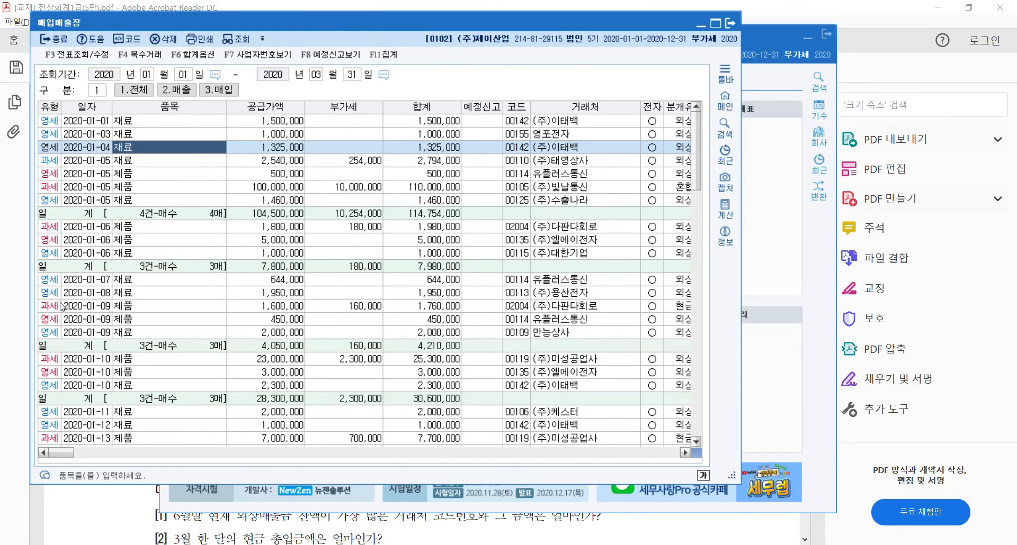
scroll(117, 351, "down", 10)
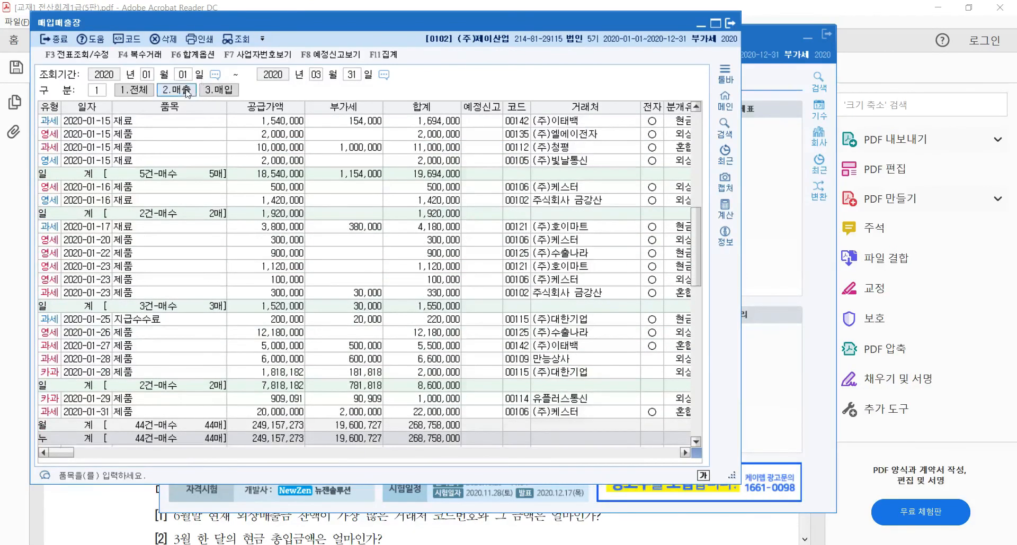
left_click(218, 90)
key("Return")
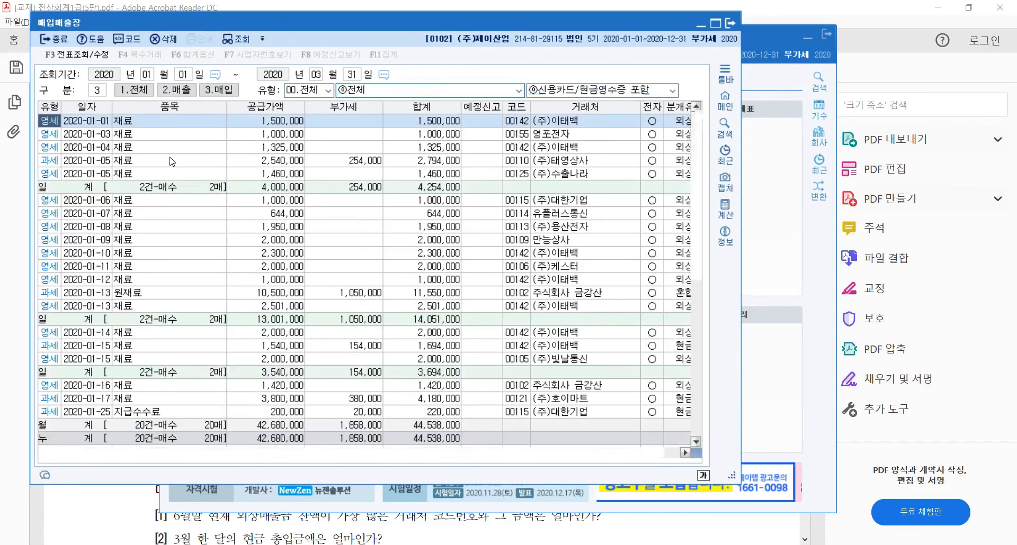
- Look over the 매입 entries and the monthly and cumulative totals from January to March, and close 매입매출장
left_click(80, 266)
scroll(88, 282, "down", 4)
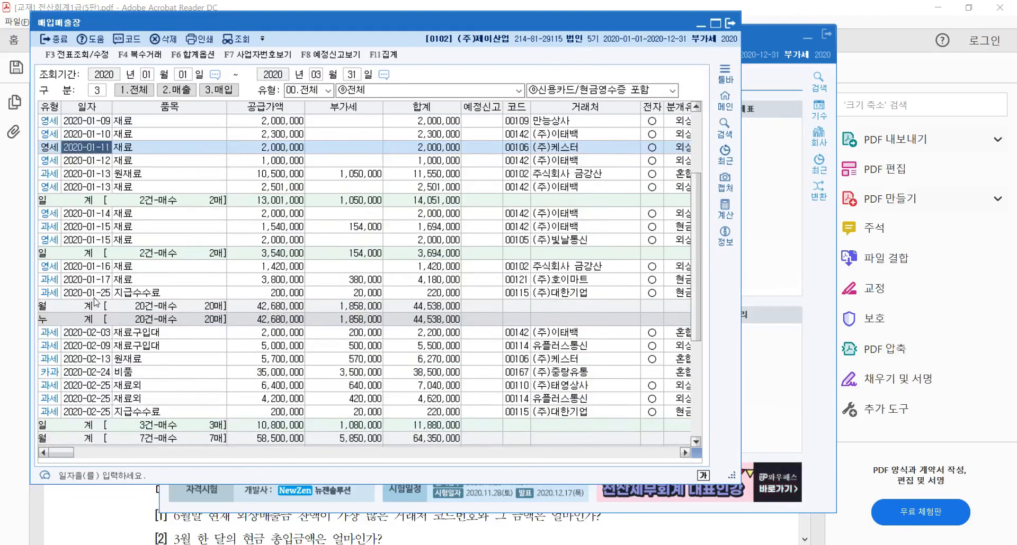
left_click(91, 316)
left_click(99, 332)
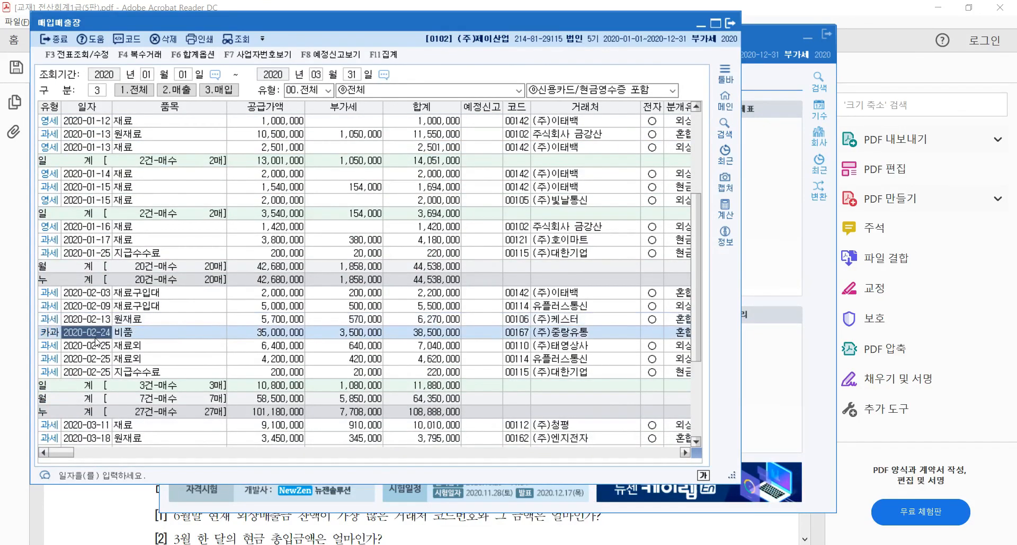
scroll(104, 344, "down", 3)
left_click(100, 346)
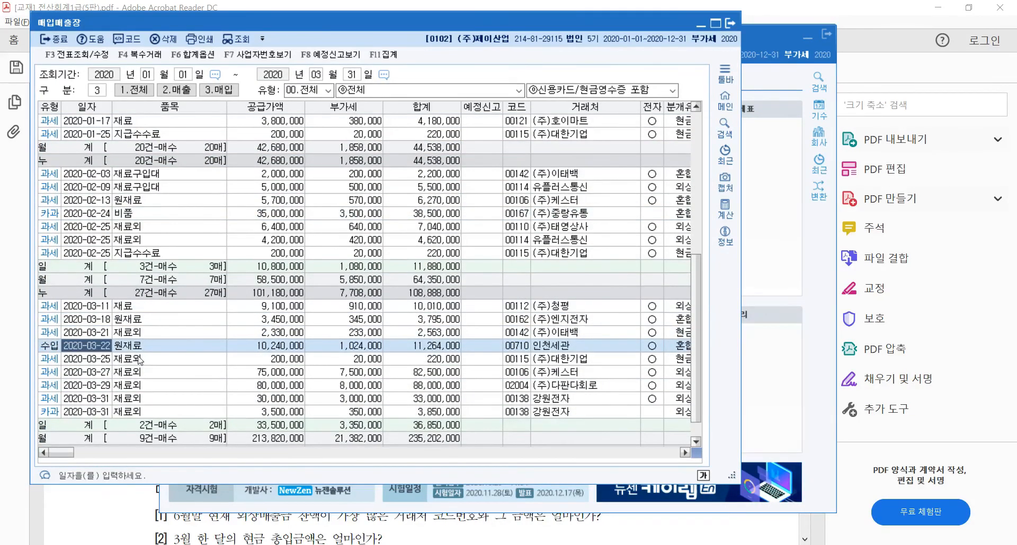
scroll(141, 360, "down", 1)
scroll(290, 299, "up", 5)
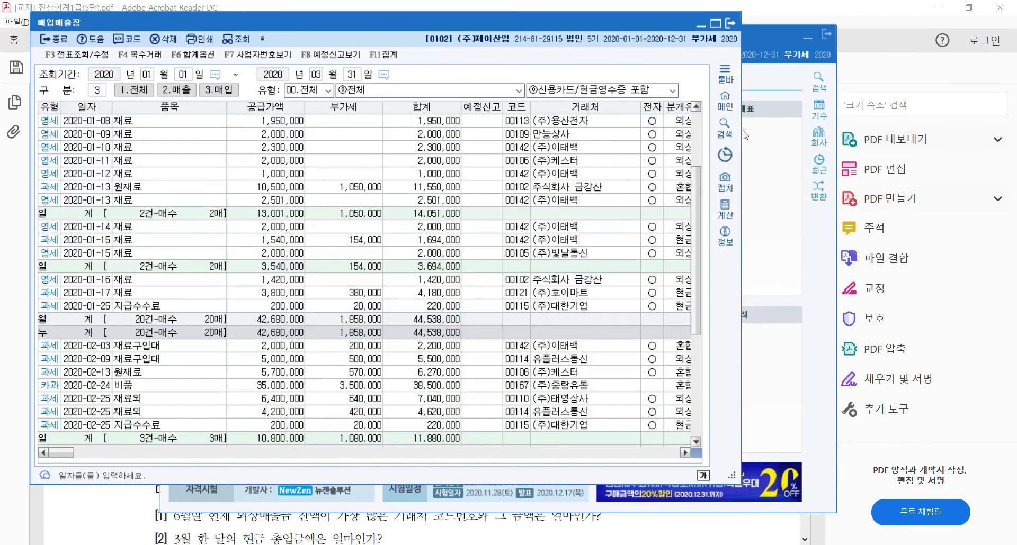
left_click(729, 24)
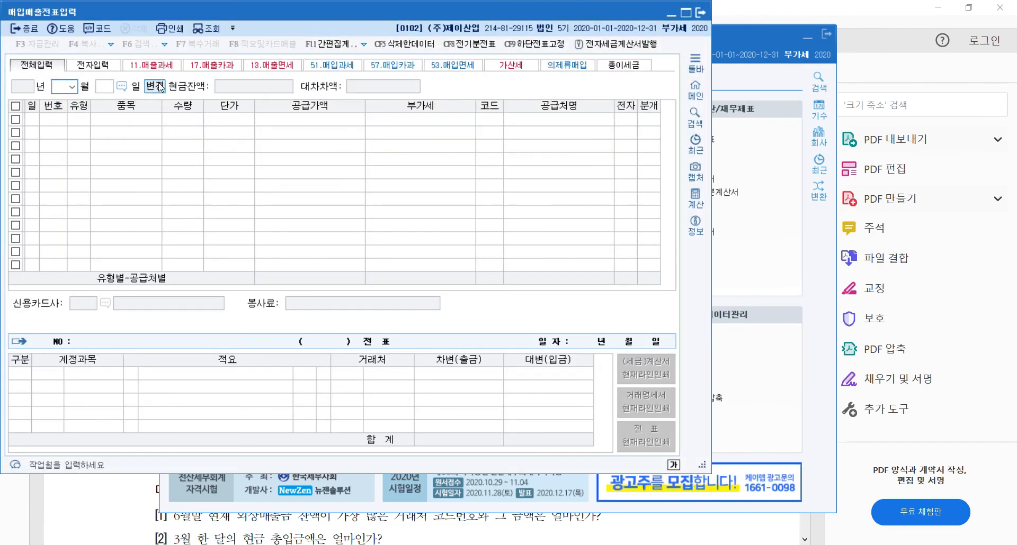
- List the vouchers in 매입매출전표입력 for 2020년 01월 to 12월 and view the 4월 20일 한국소프트(주) entry
left_click(157, 87)
type("12")
key("Return")
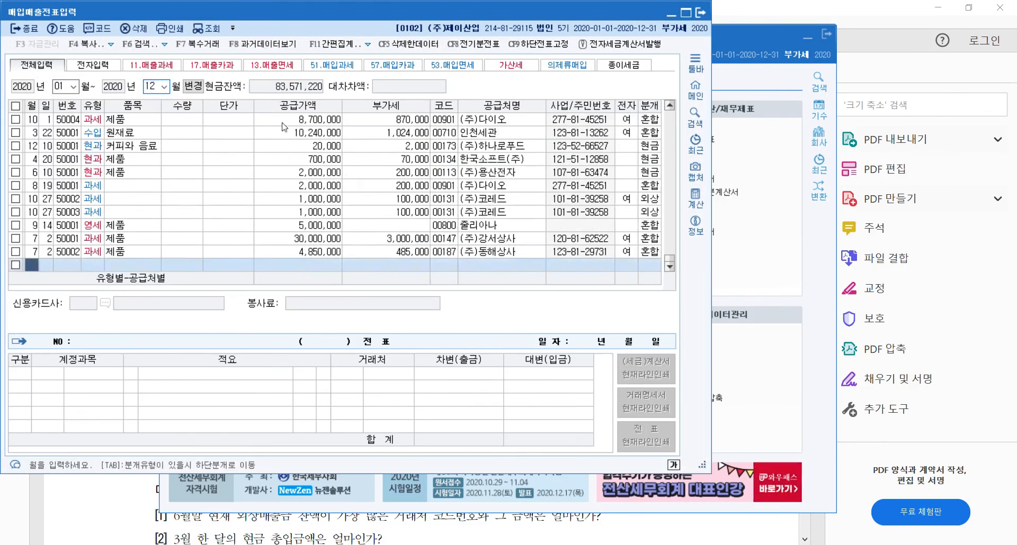
left_click(117, 162)
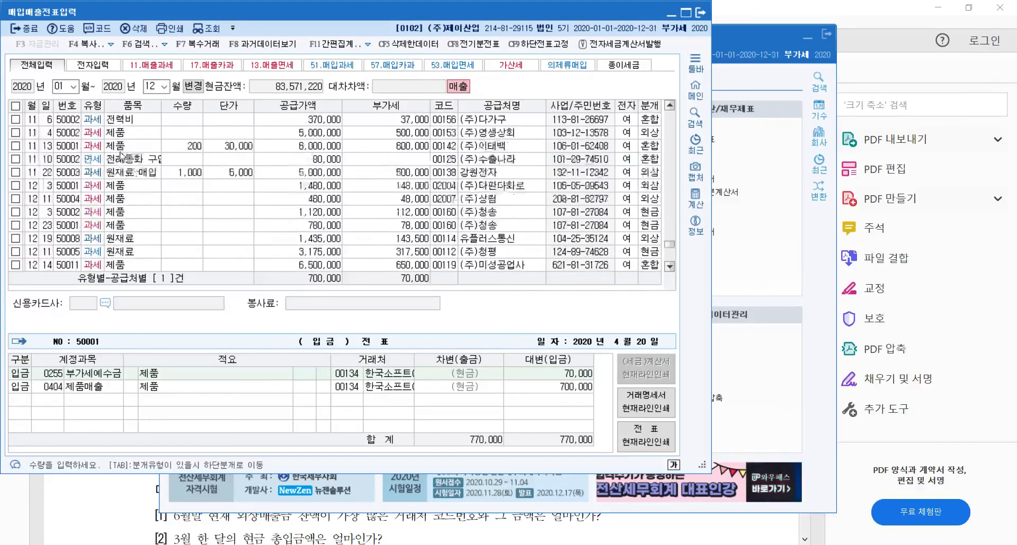
- Open 매입매출장 again and run the query for 2020-03-01 to 2020-03-31 with 구분 1.전체
left_click(733, 86)
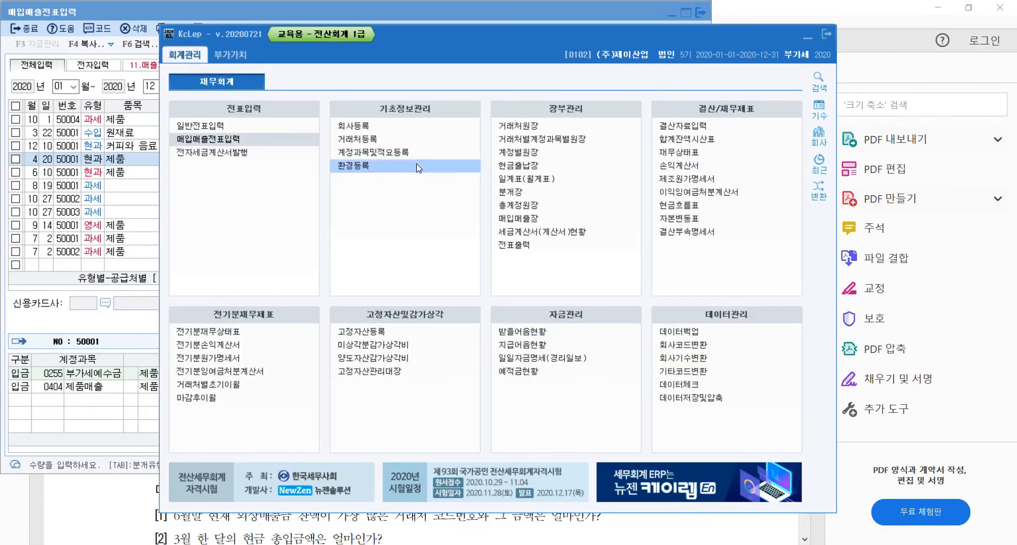
left_click(517, 218)
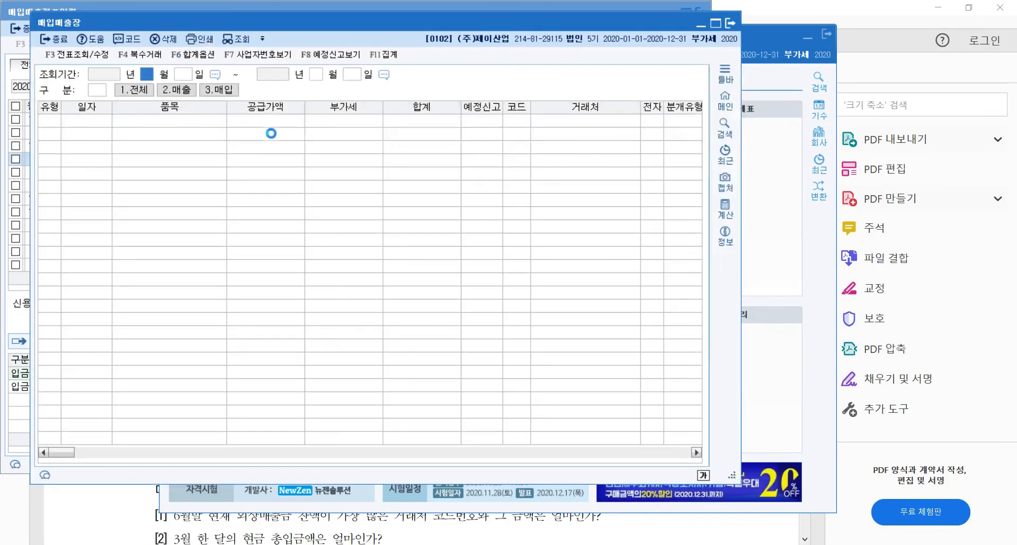
type("03")
key("Return")
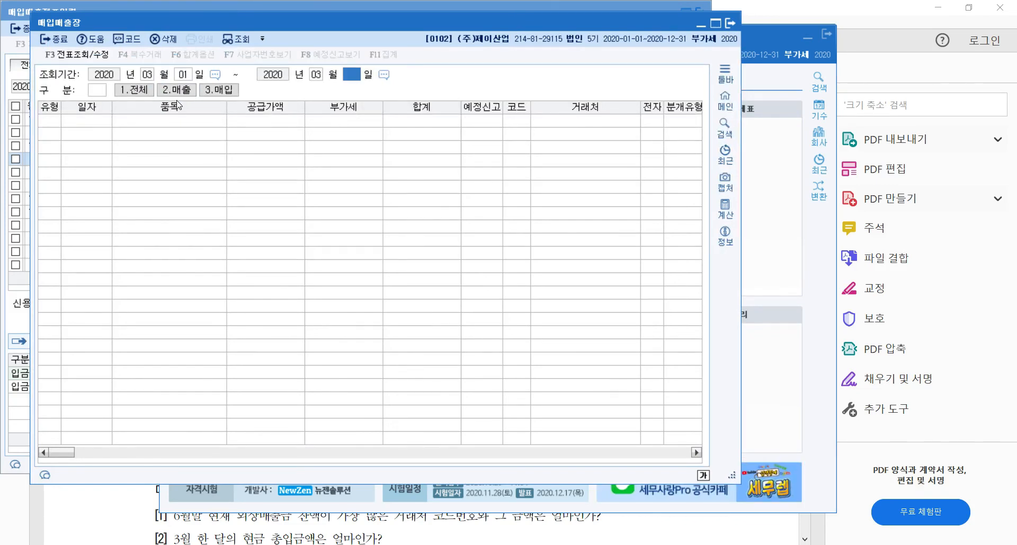
key("Return")
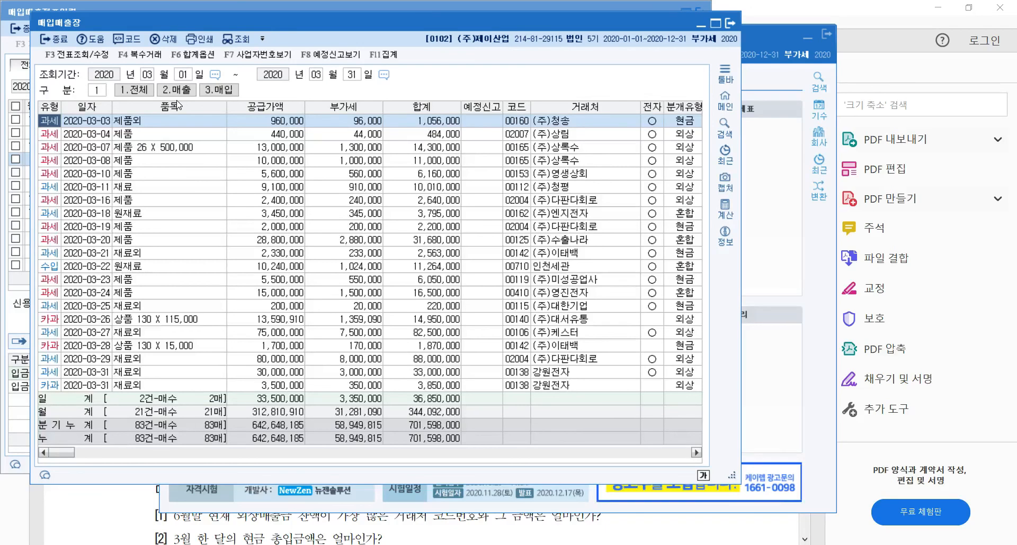
- Filter the March 매입매출장 list by 구분 2.매출, switch it to 3.매입, and select the 3월 22일 인천세관 entry
left_click(160, 214)
left_click(164, 92)
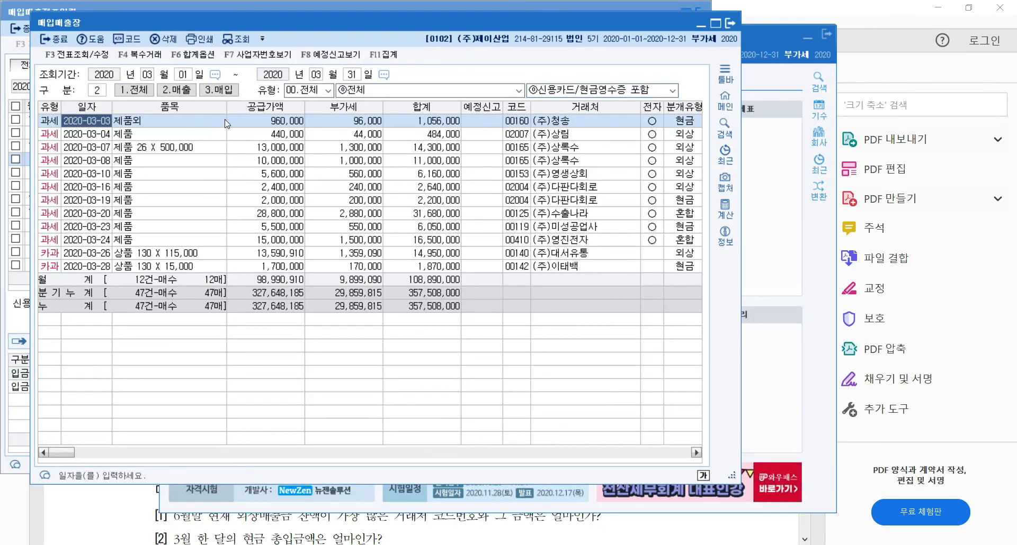
left_click(222, 90)
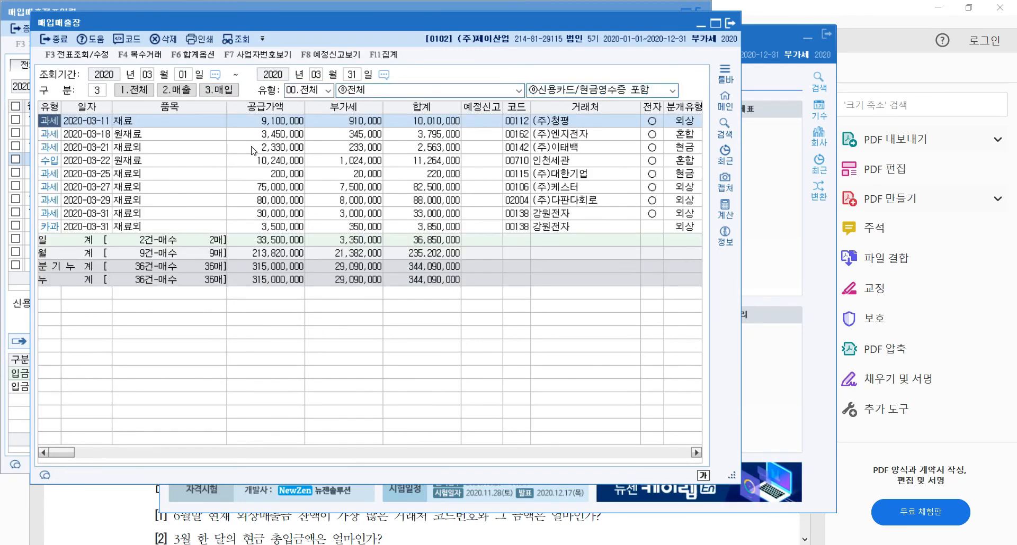
left_click(174, 160)
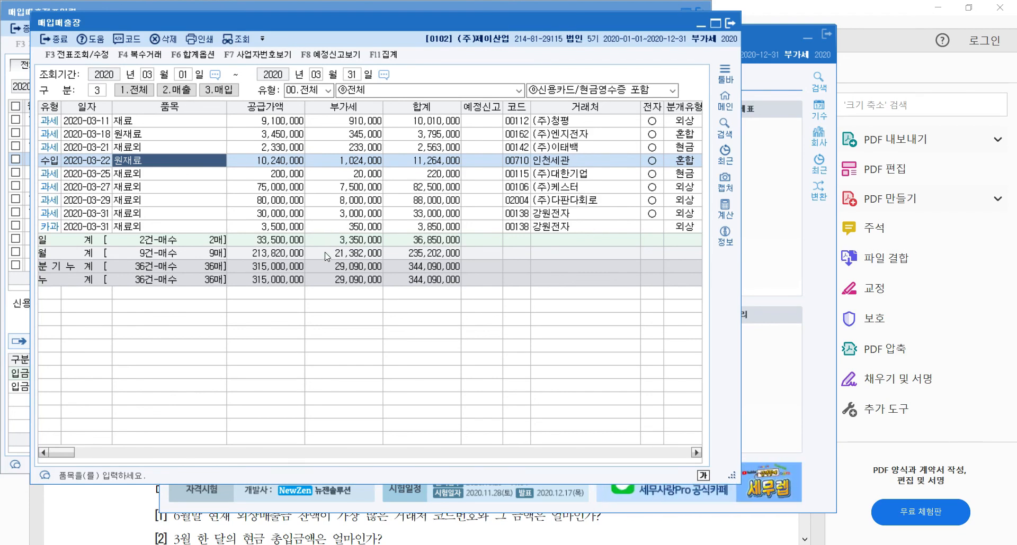
- Close 매입매출장 and the 매입매출전표입력 window to return to the main 재무회계 screen
key("Escape")
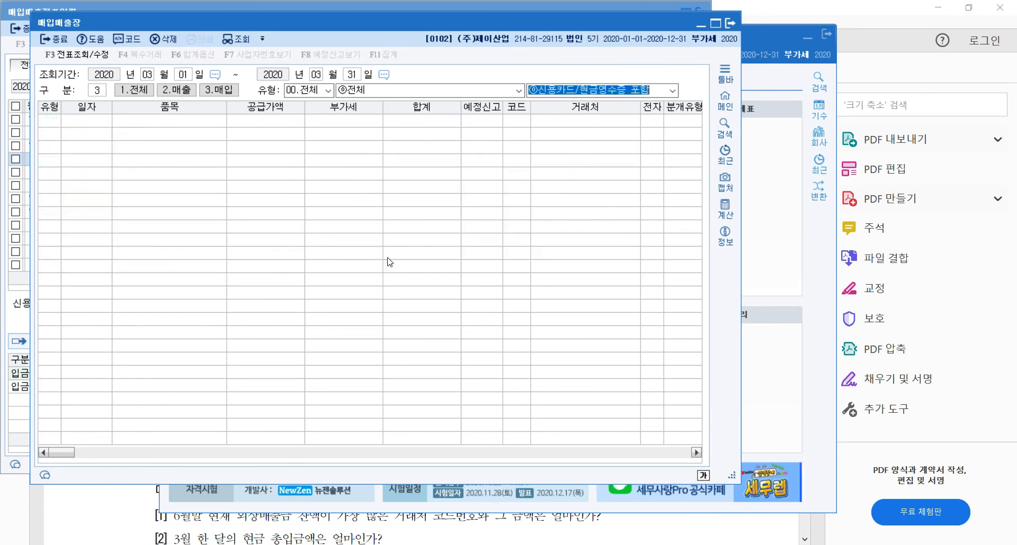
key("Escape")
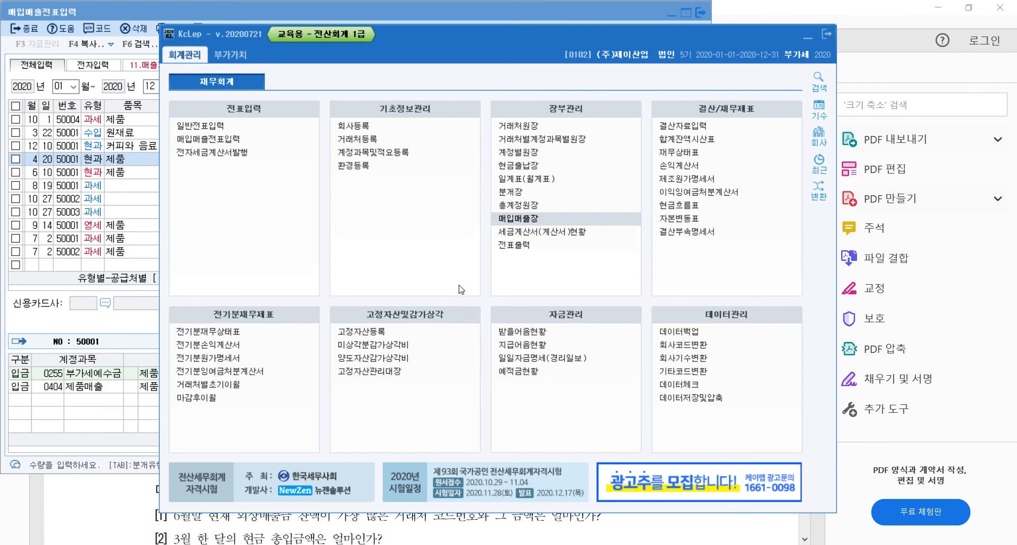
left_click(326, 14)
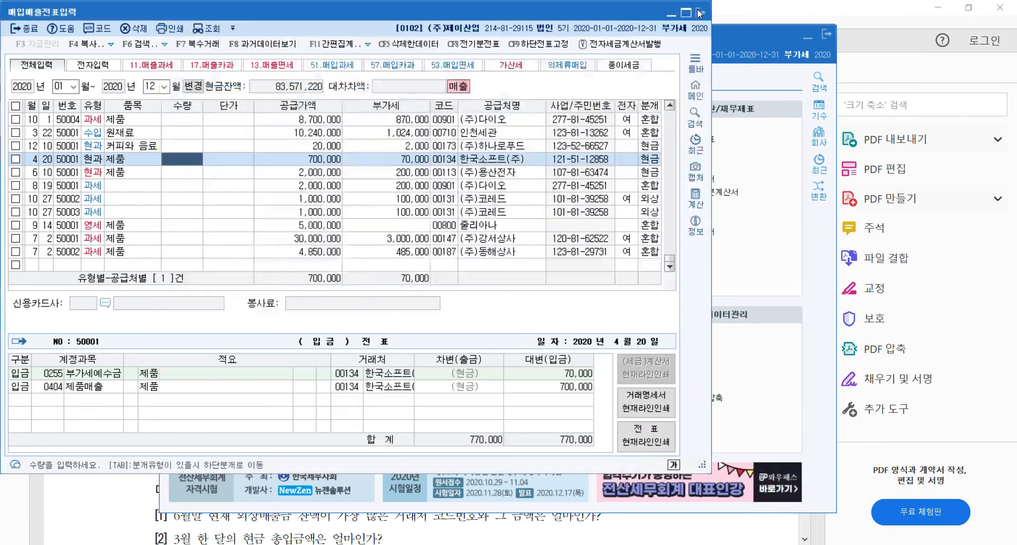
left_click(437, 269)
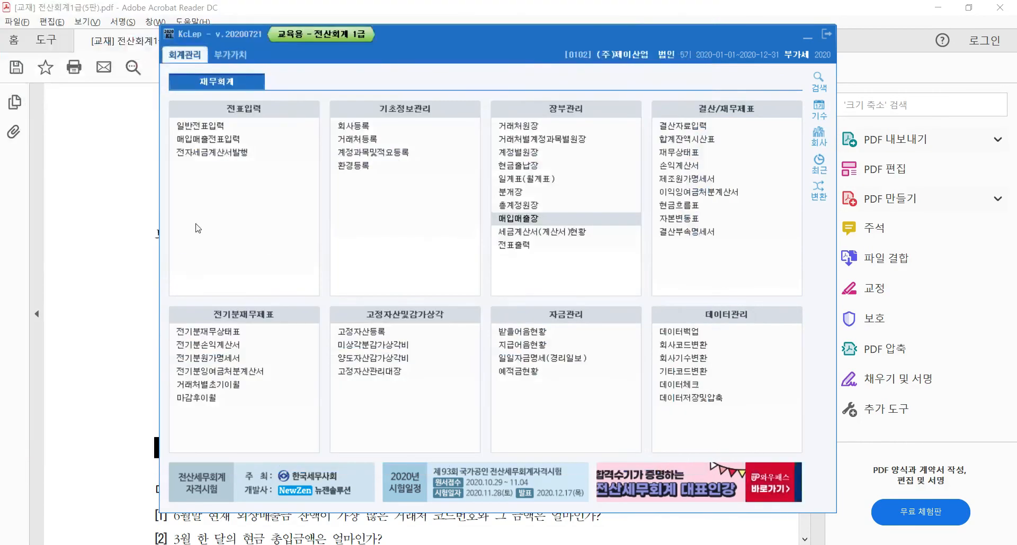
- Switch to the textbook PDF in Adobe Acrobat Reader, review the 장부조회 실무문제 questions for ㈜가톨릭(1000), and return to KcLep's ledger list
left_click(76, 183)
scroll(271, 340, "down", 5)
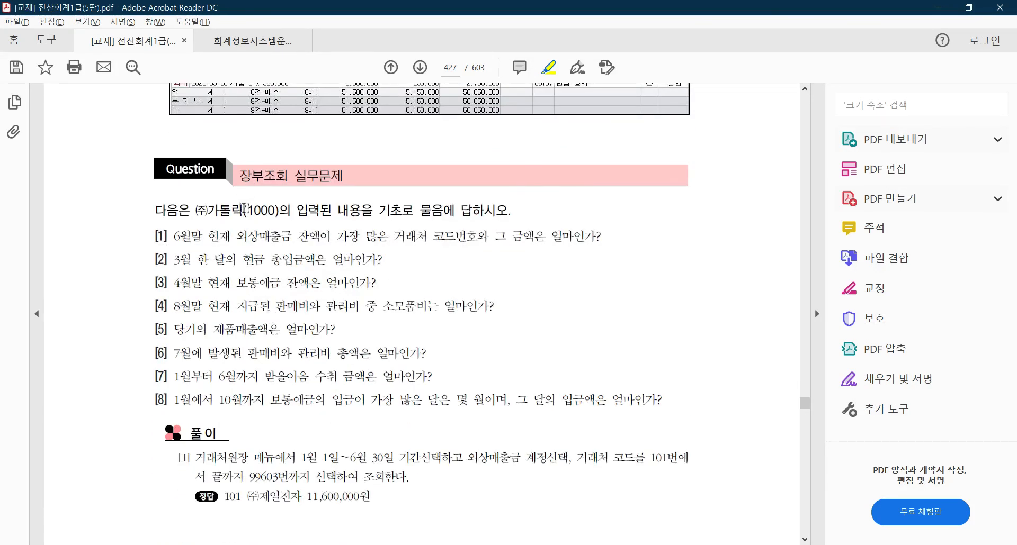
key("alt+Tab")
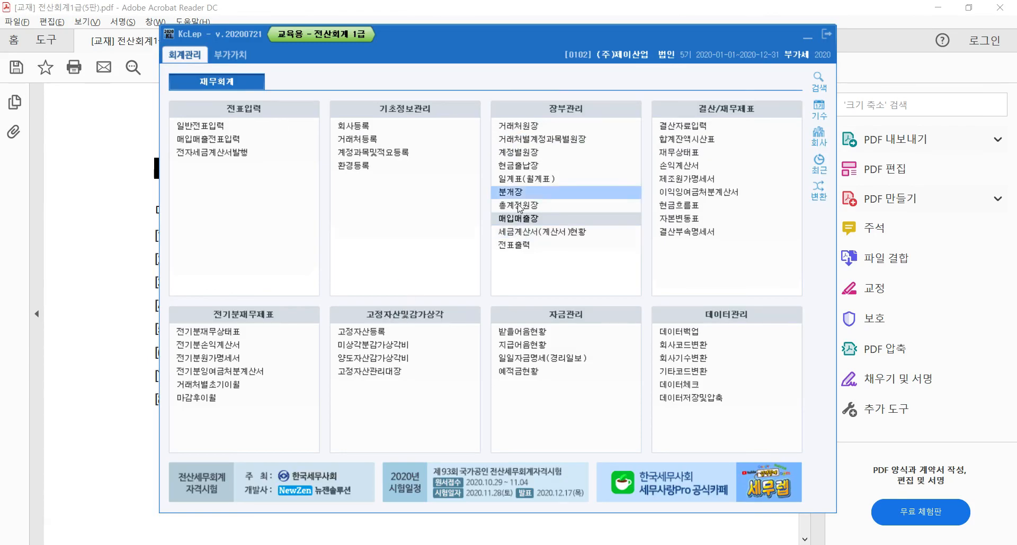
key("alt+Tab")
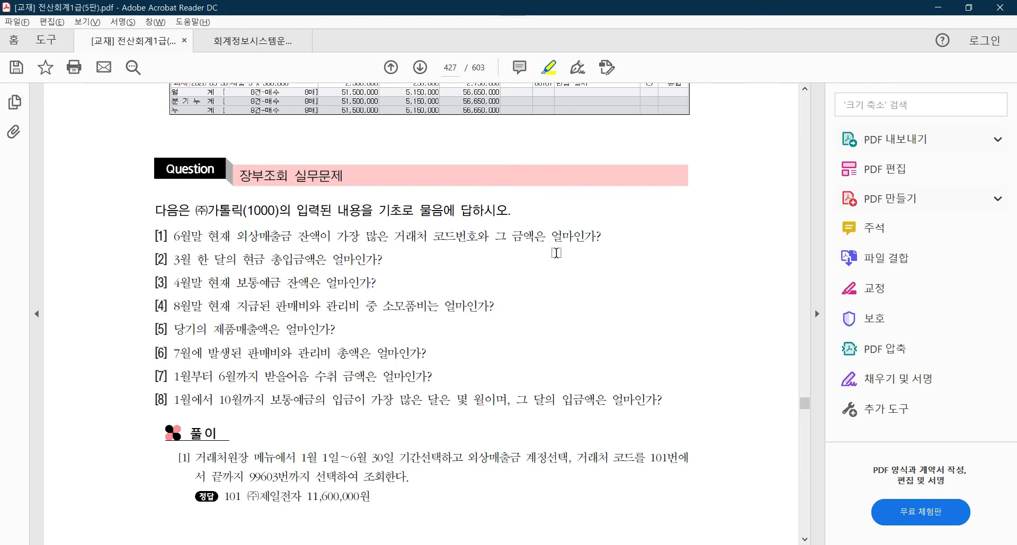
key("alt+Tab")
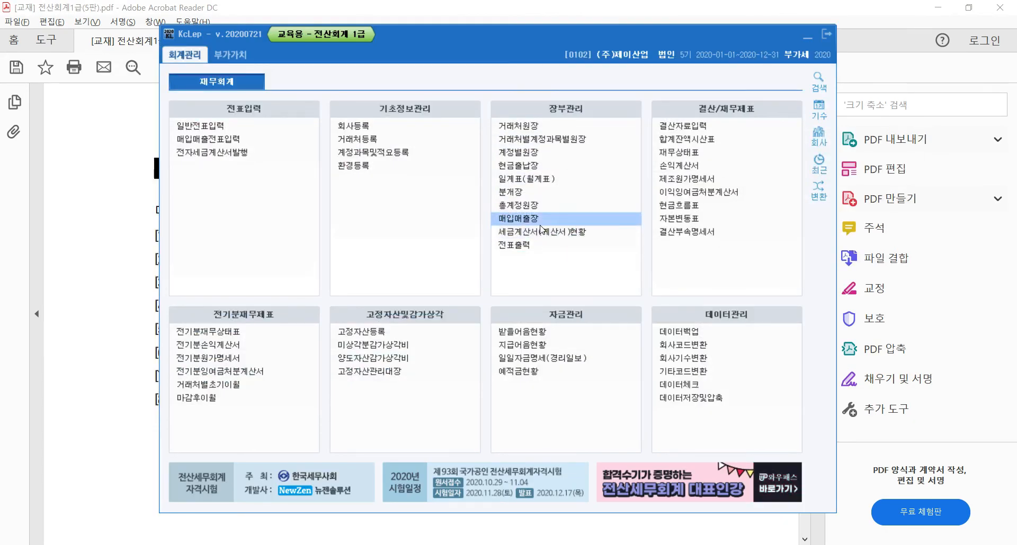